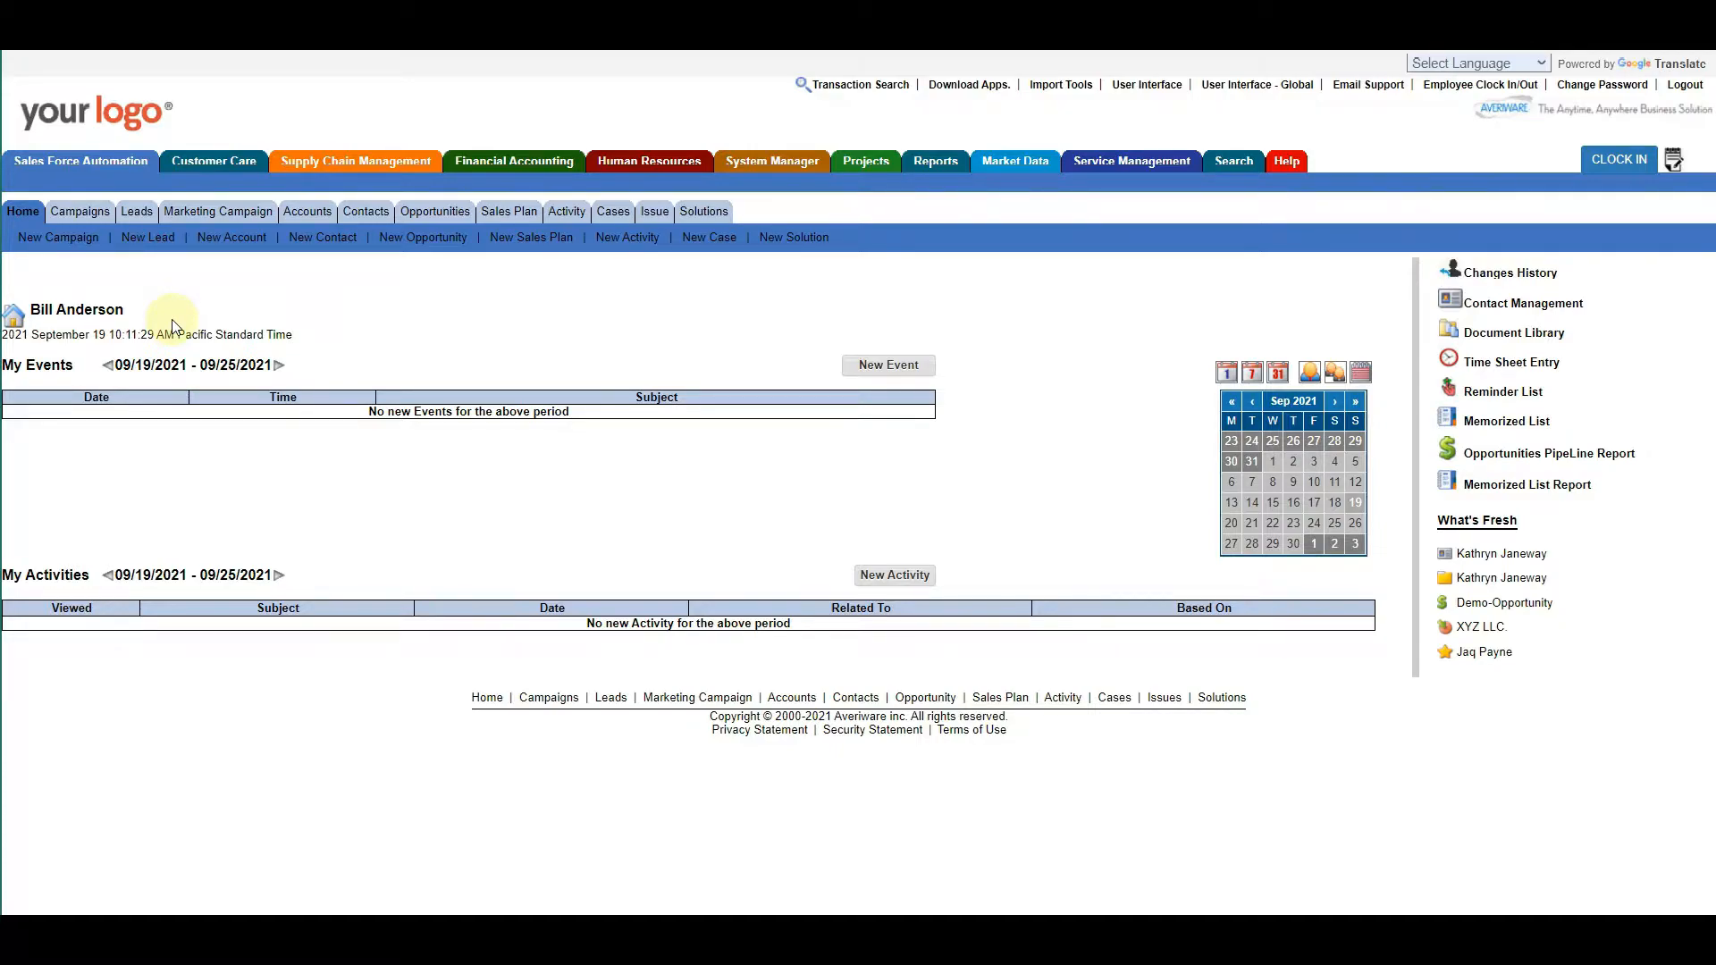
Start a new regular sales order in Customer Care and fill in the customer through the customer lookup.
left_click(234, 166)
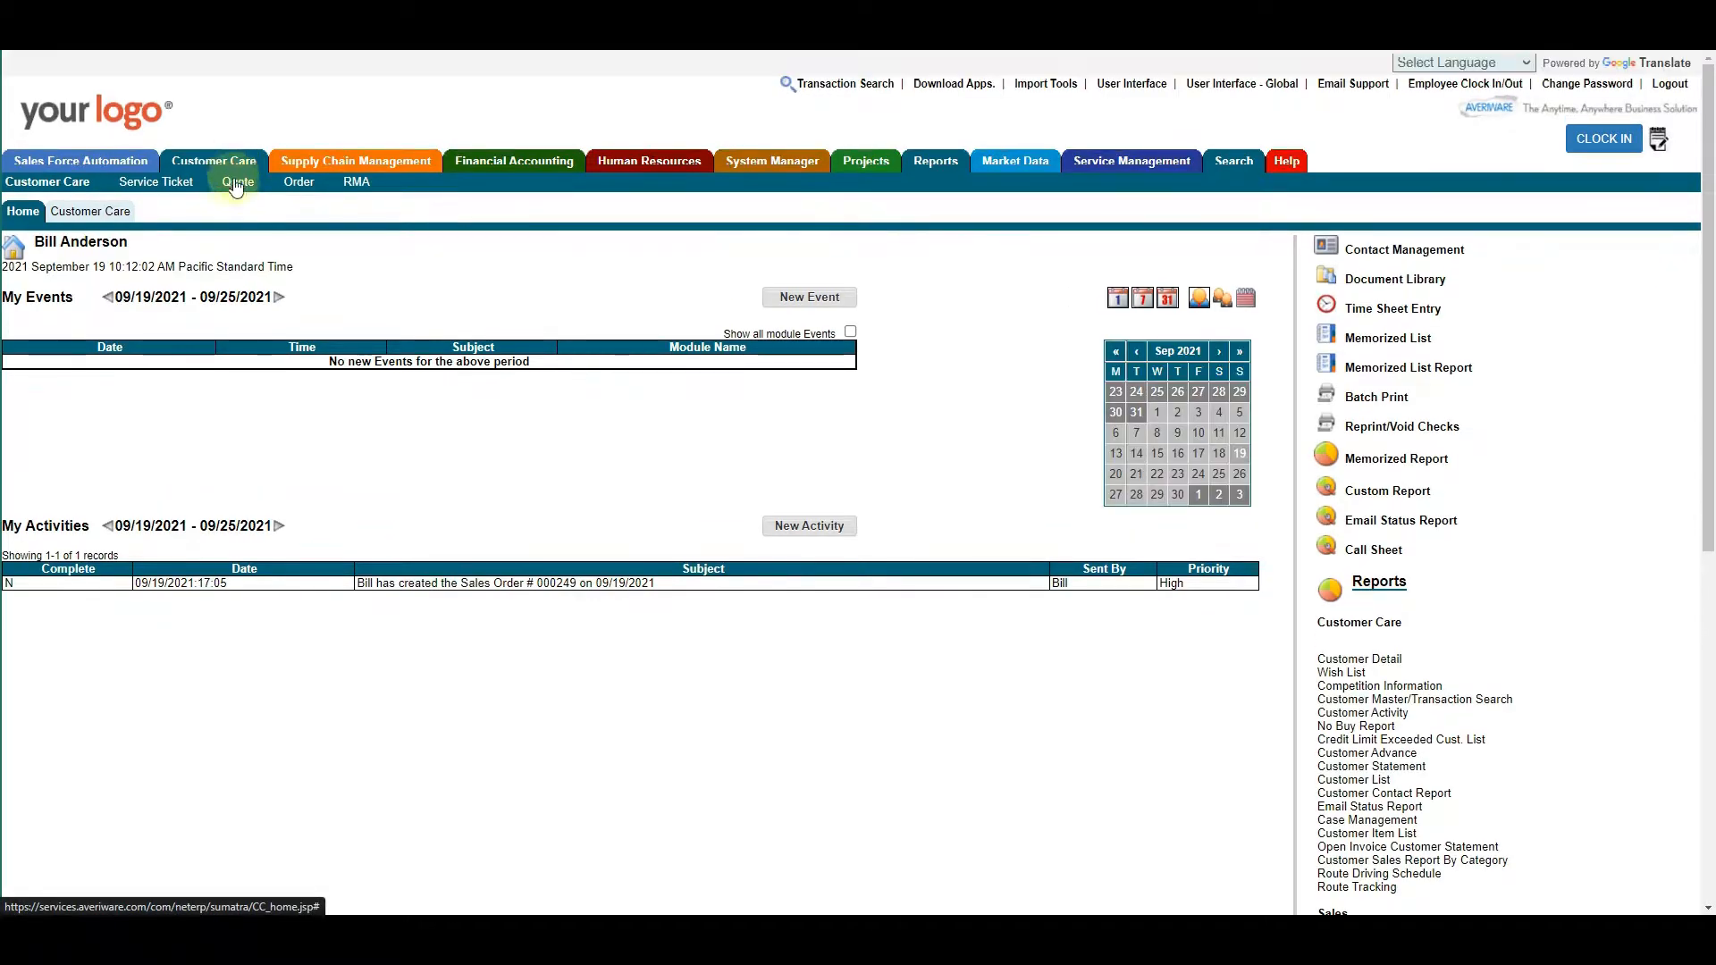
left_click(297, 181)
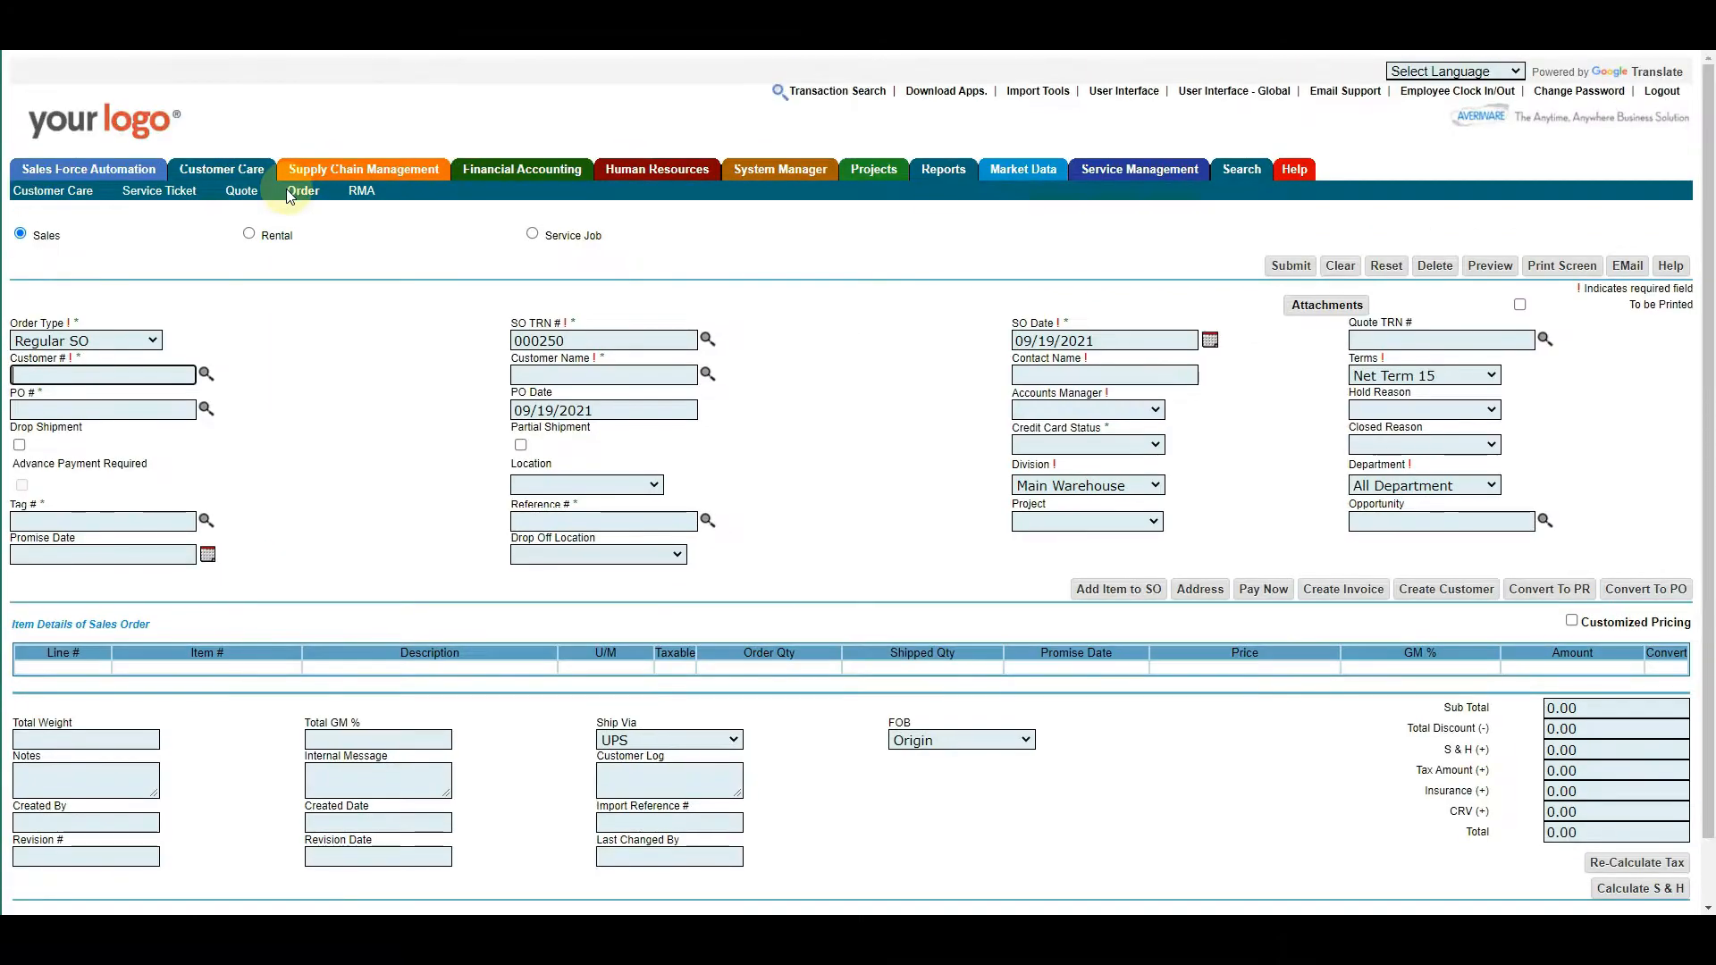
left_click(207, 374)
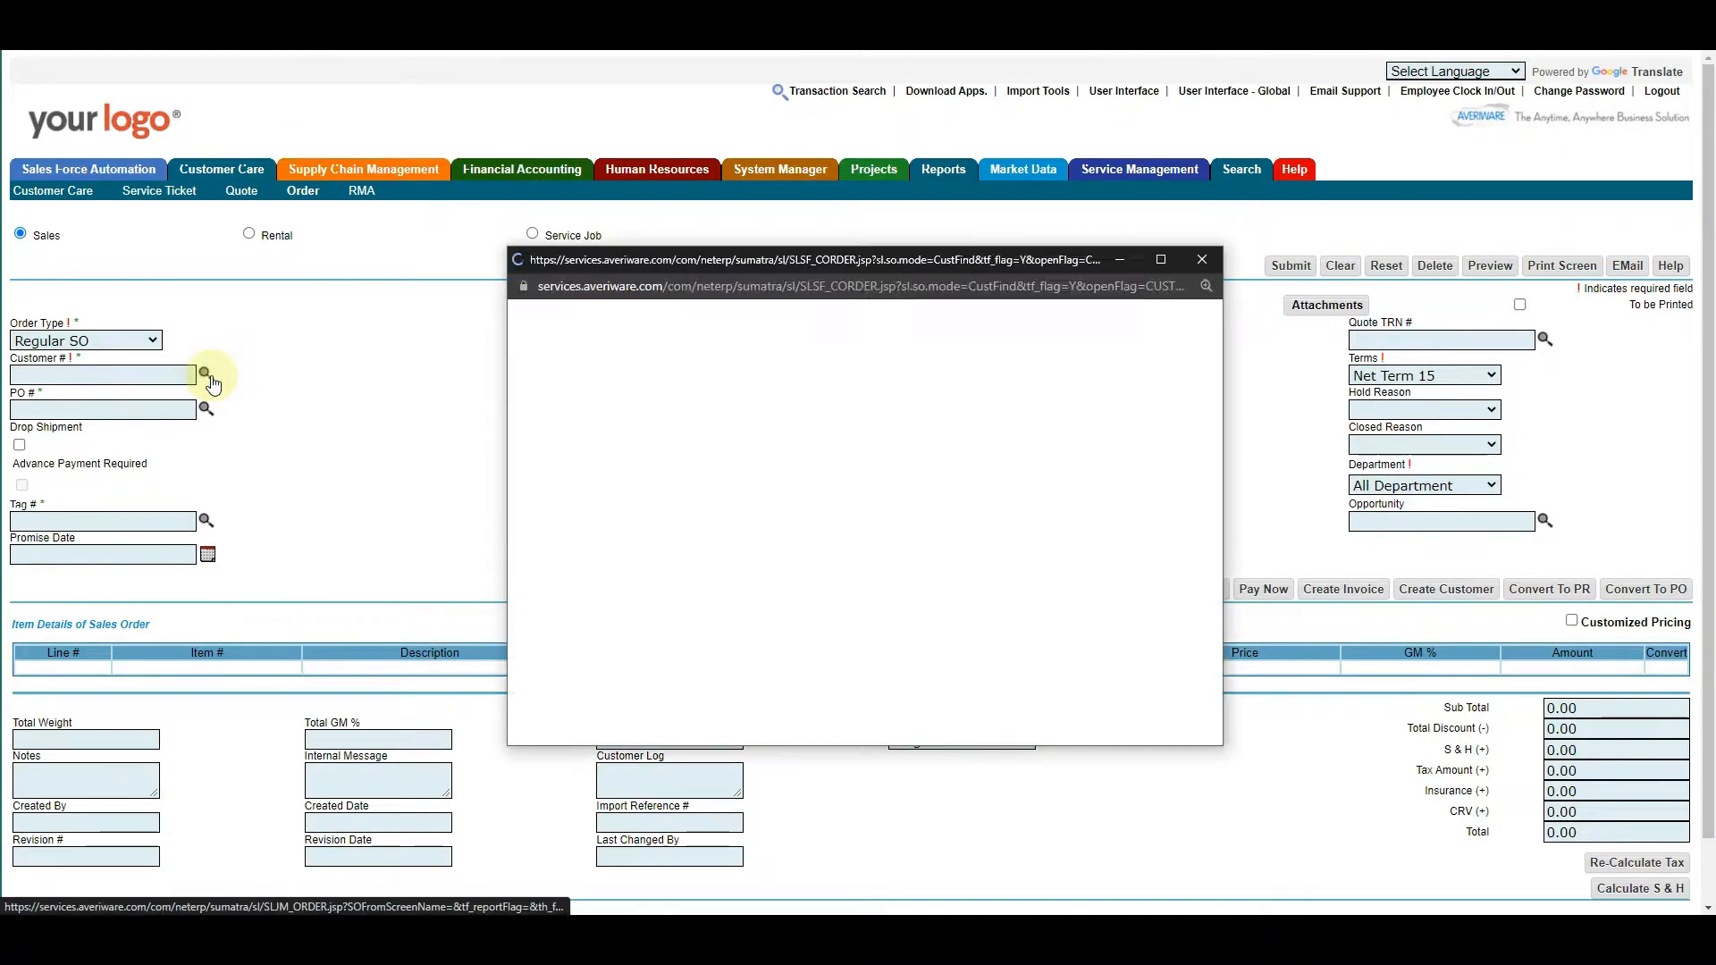
left_click(537, 571)
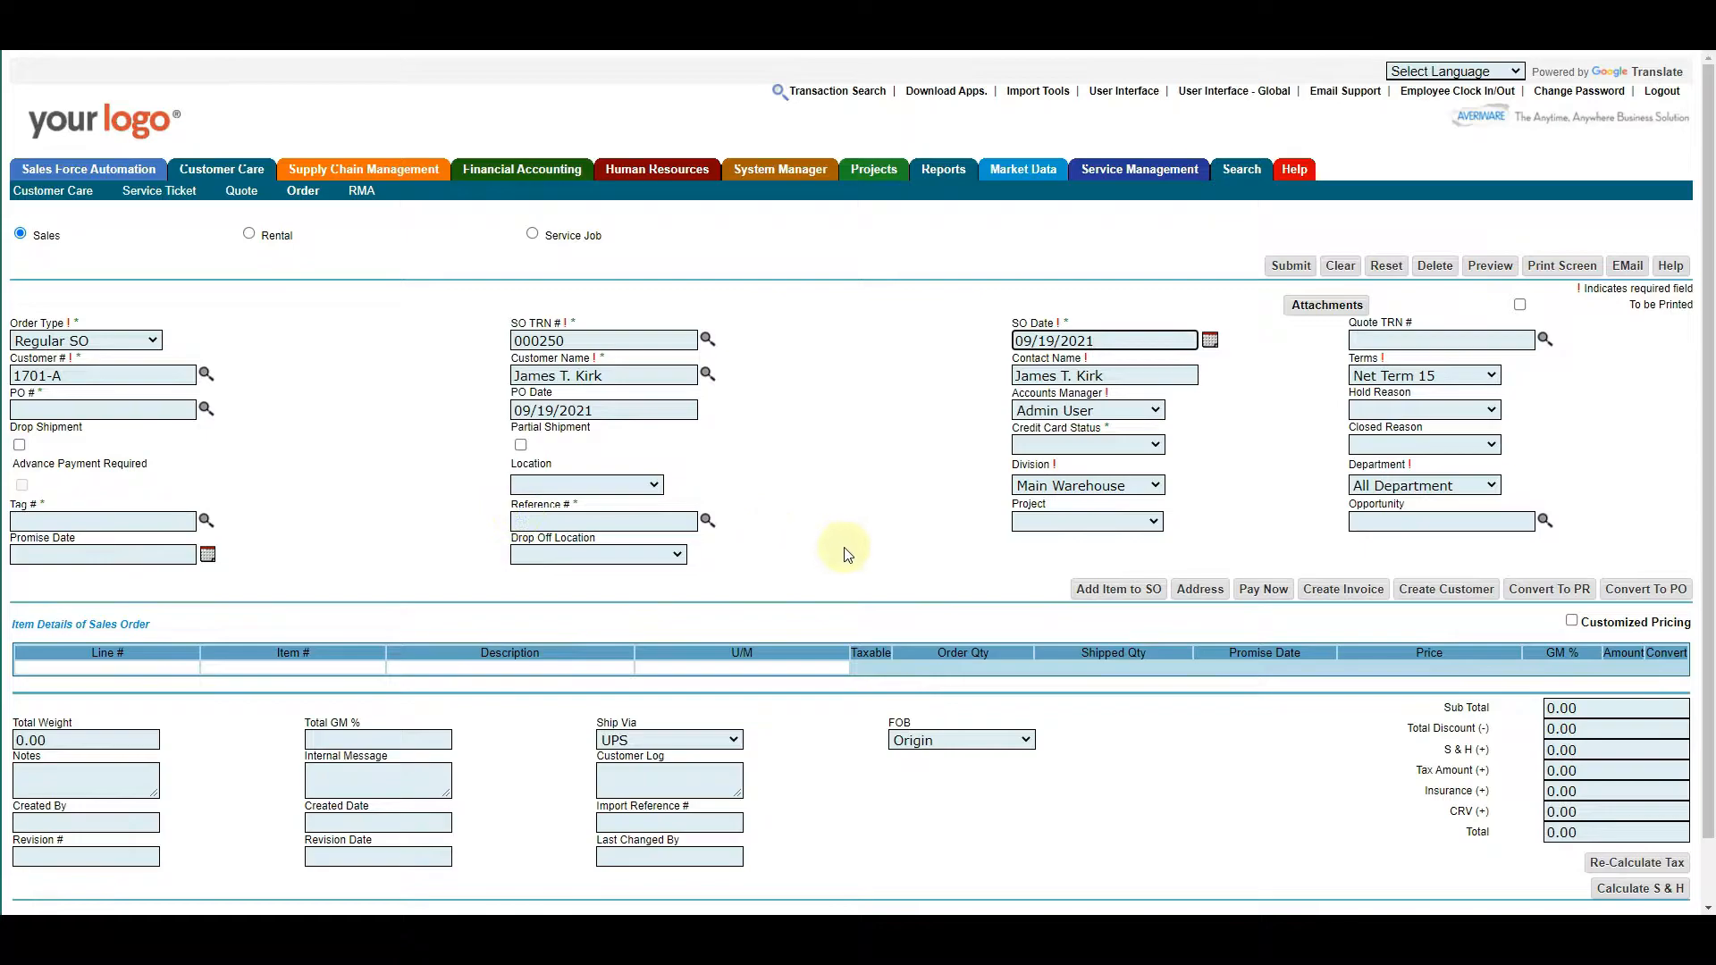
Fill in an order line for item 000B1, Jane's Bootstrap style 1, Box - 121 Units, with an order quantity of 15.
left_click(1112, 590)
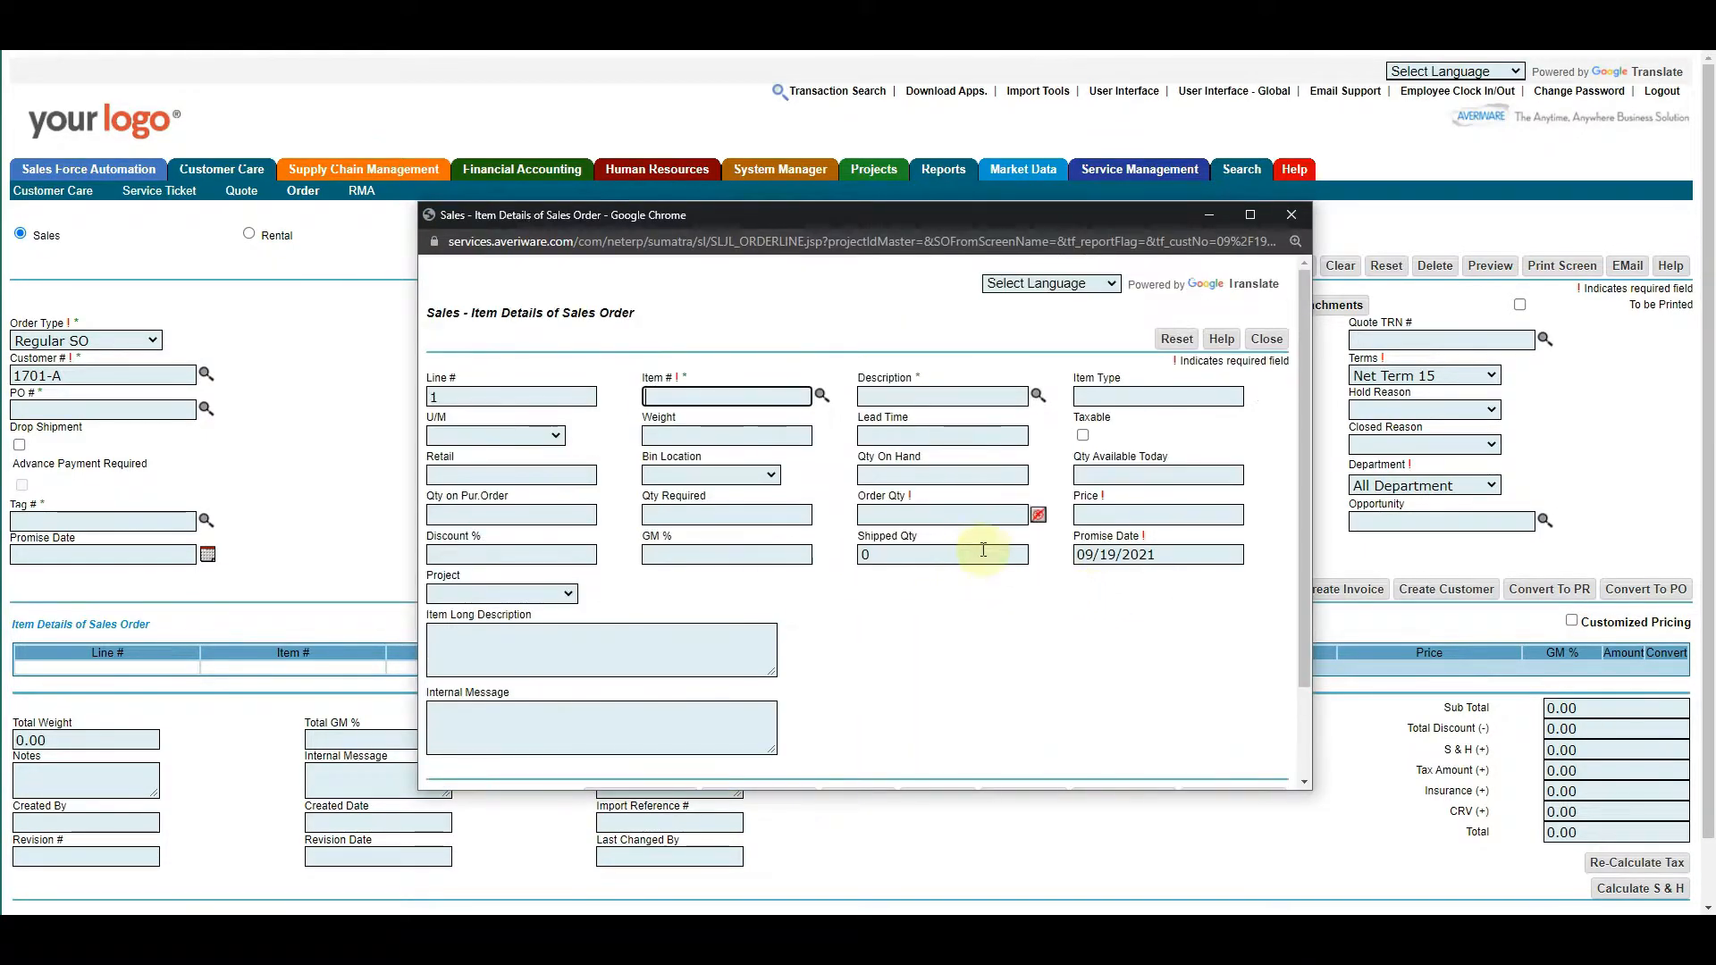
left_click(821, 395)
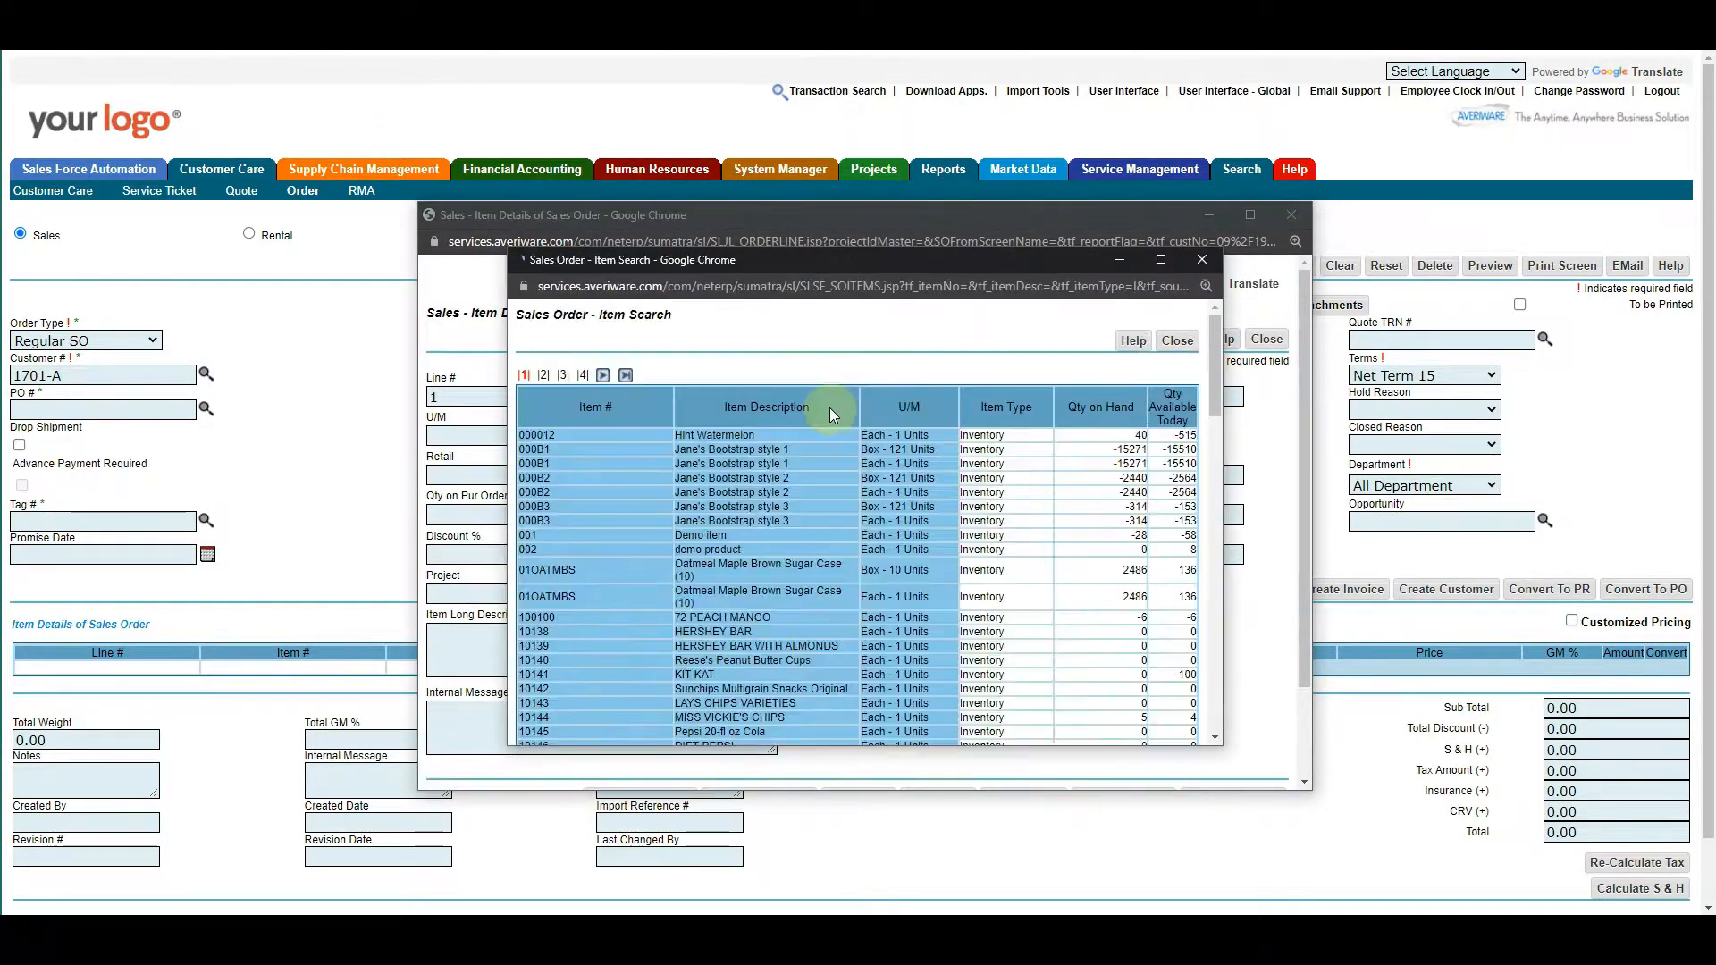
left_click(536, 491)
left_click(894, 515)
type("15")
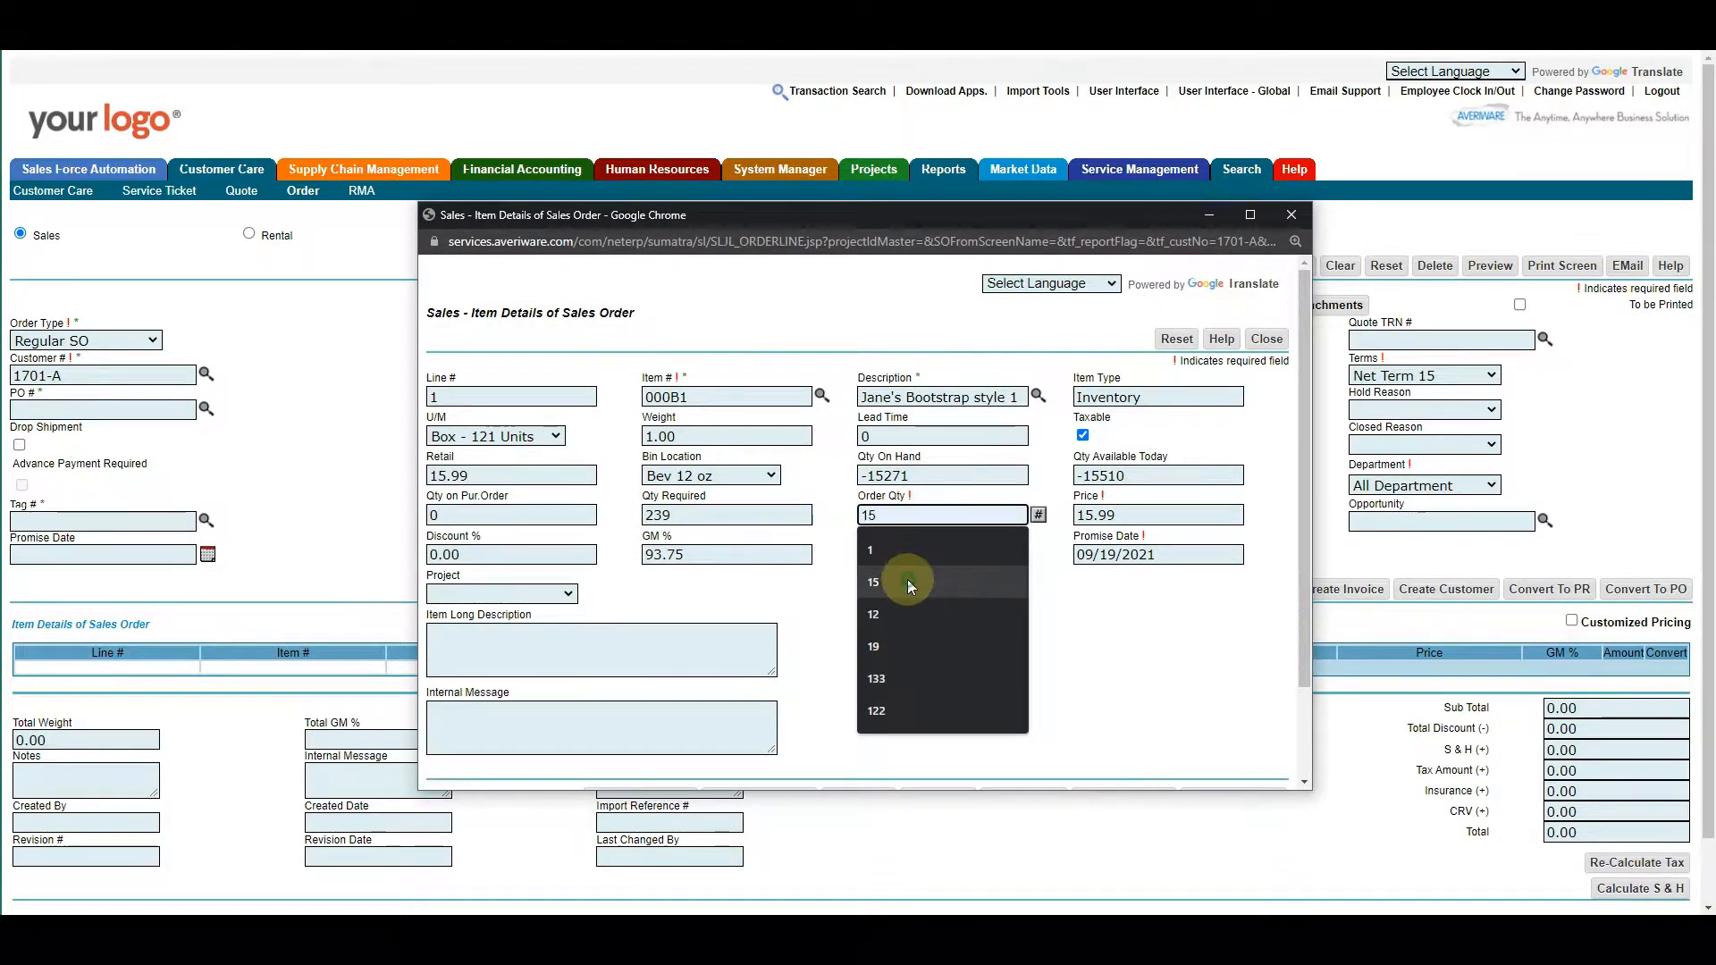
left_click(909, 586)
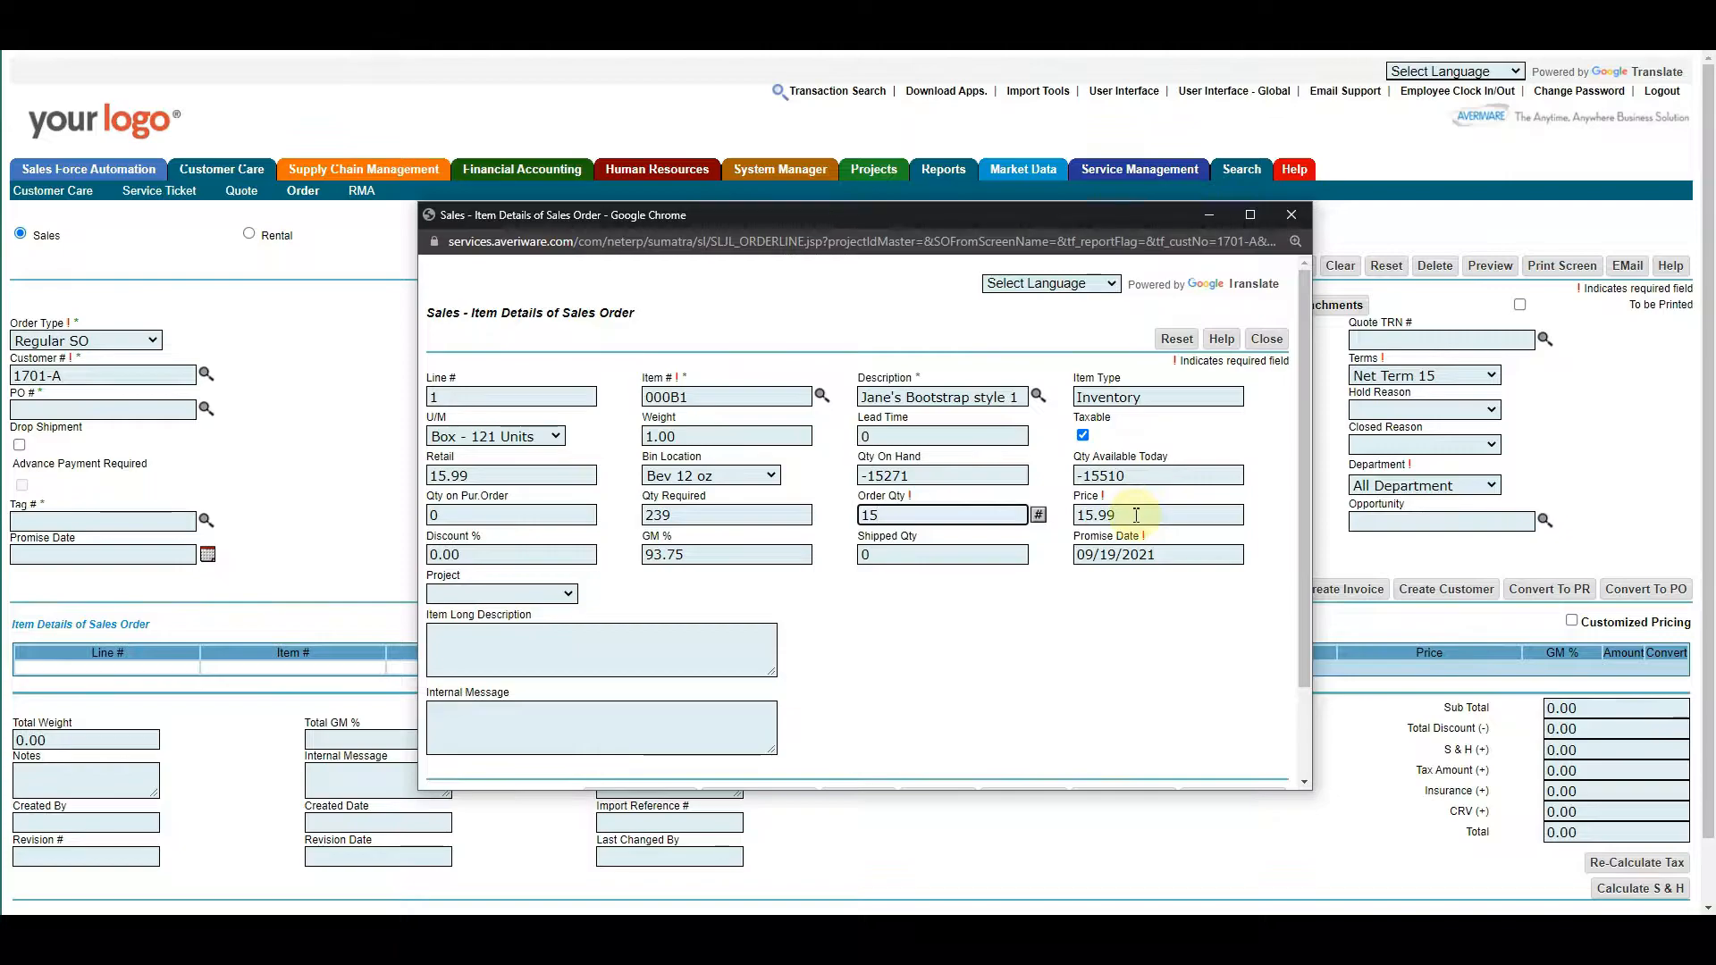
Add the completed item line to the sales order and submit the order.
scroll(1138, 483, "down", 2)
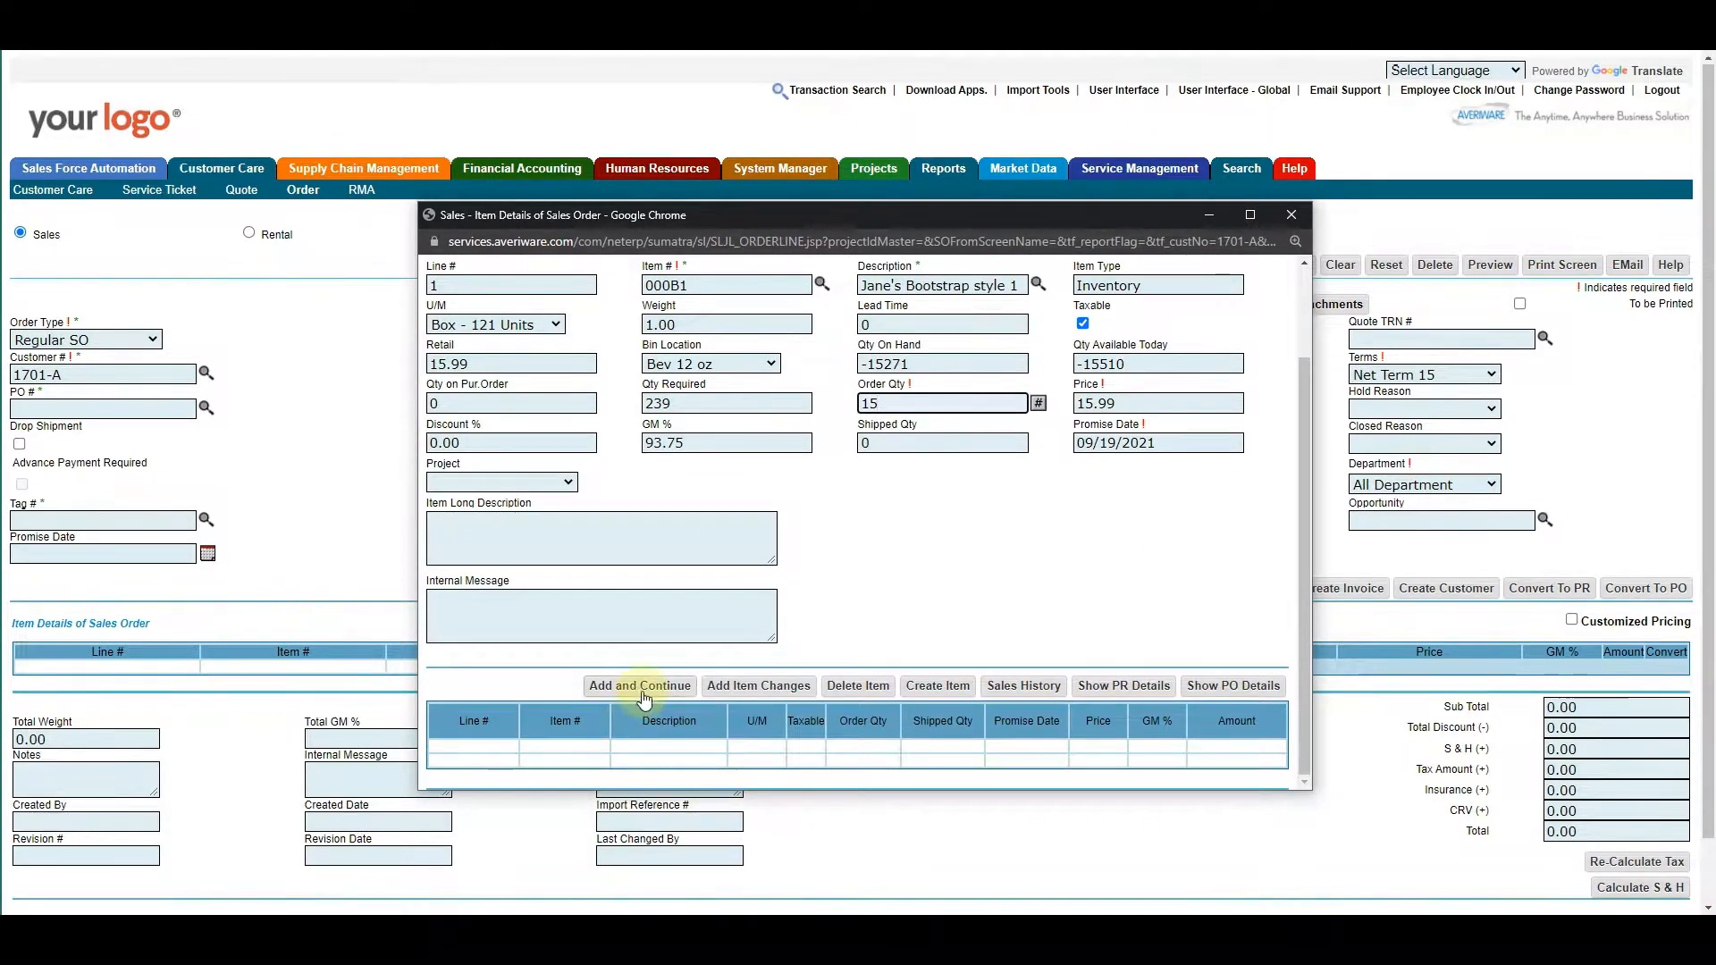
left_click(647, 690)
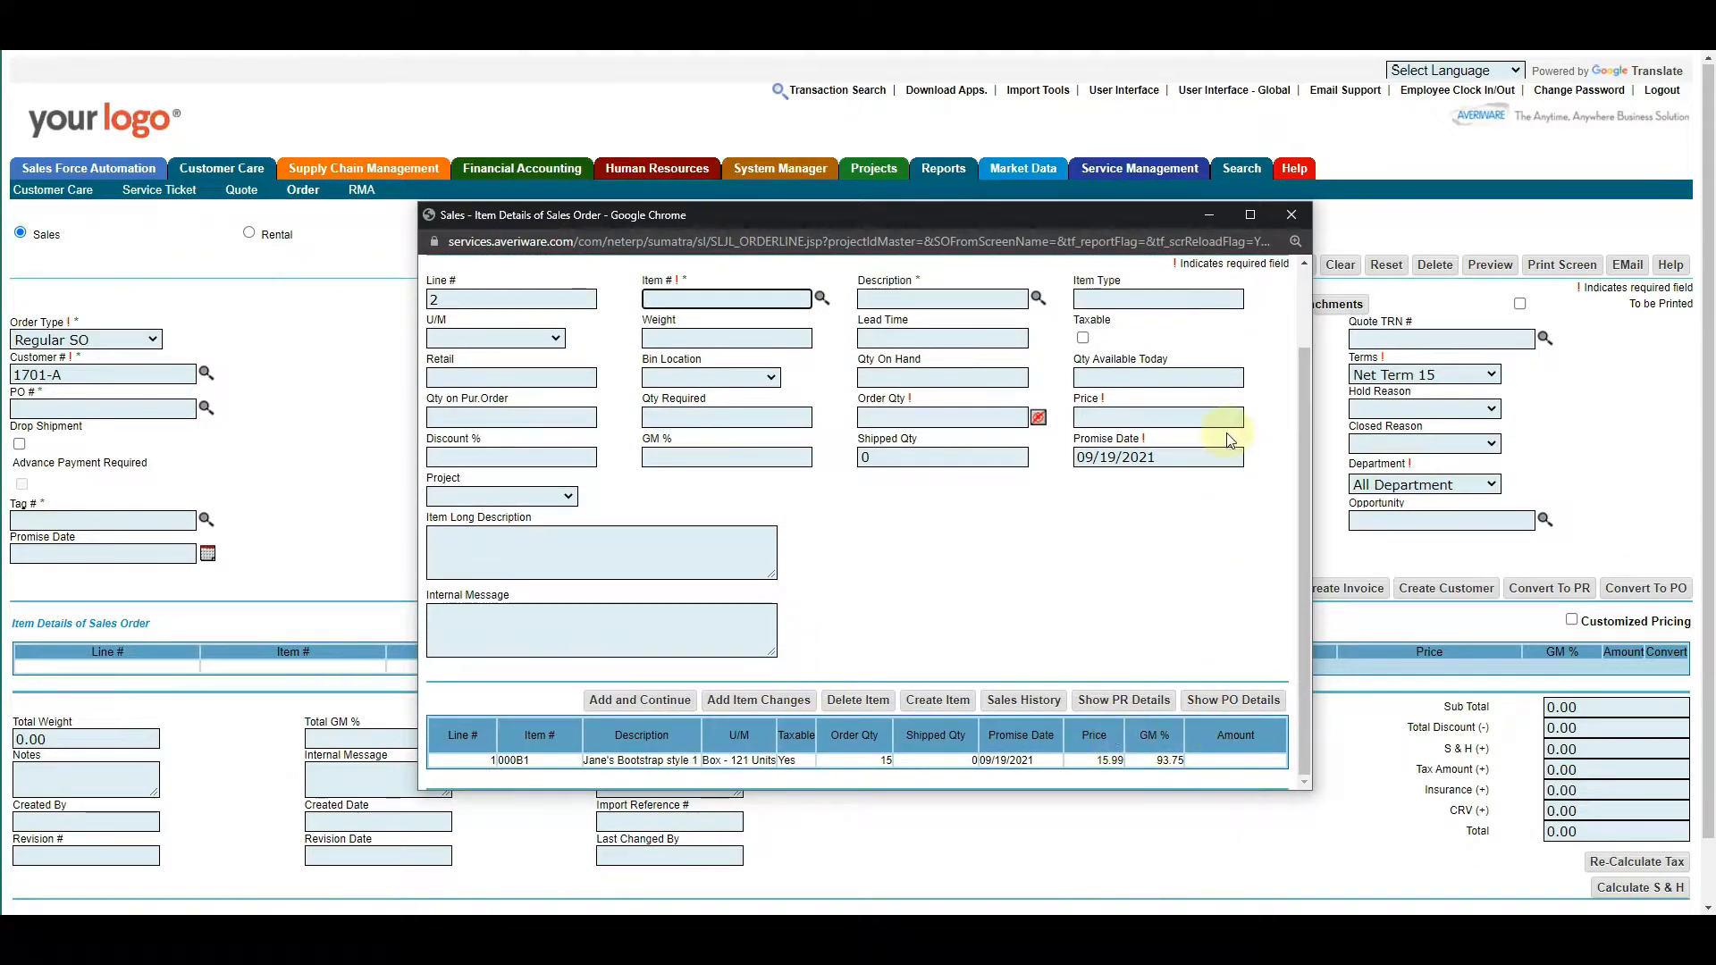
left_click(1256, 345)
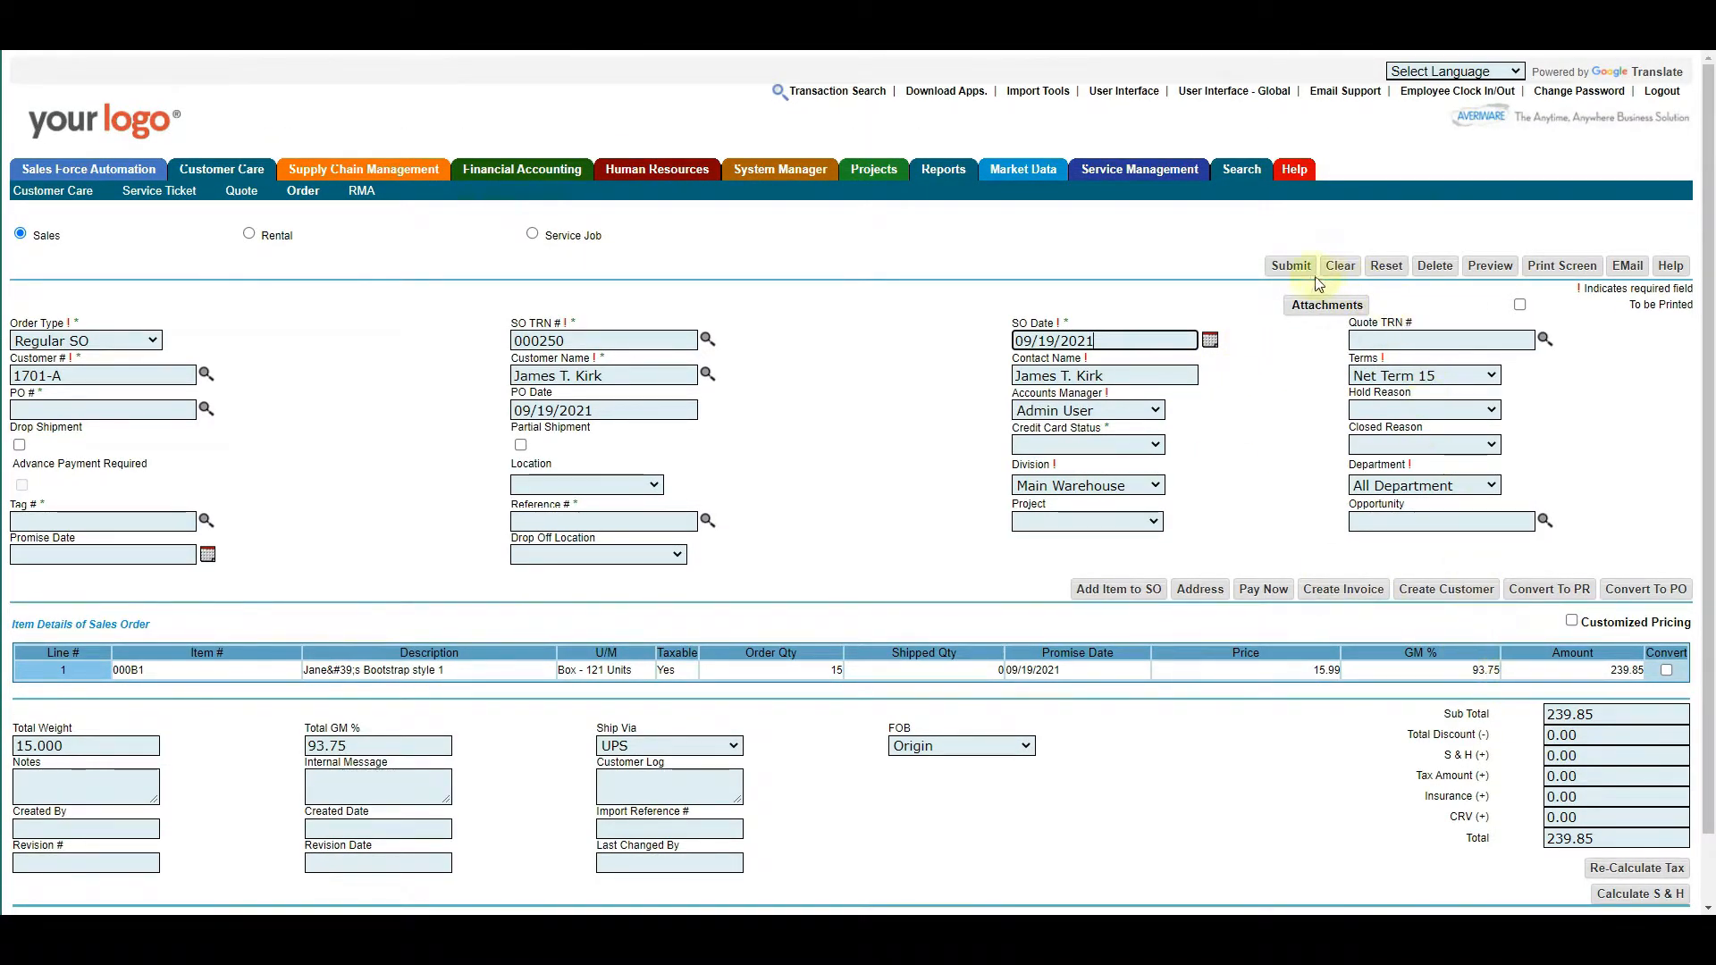
left_click(1300, 268)
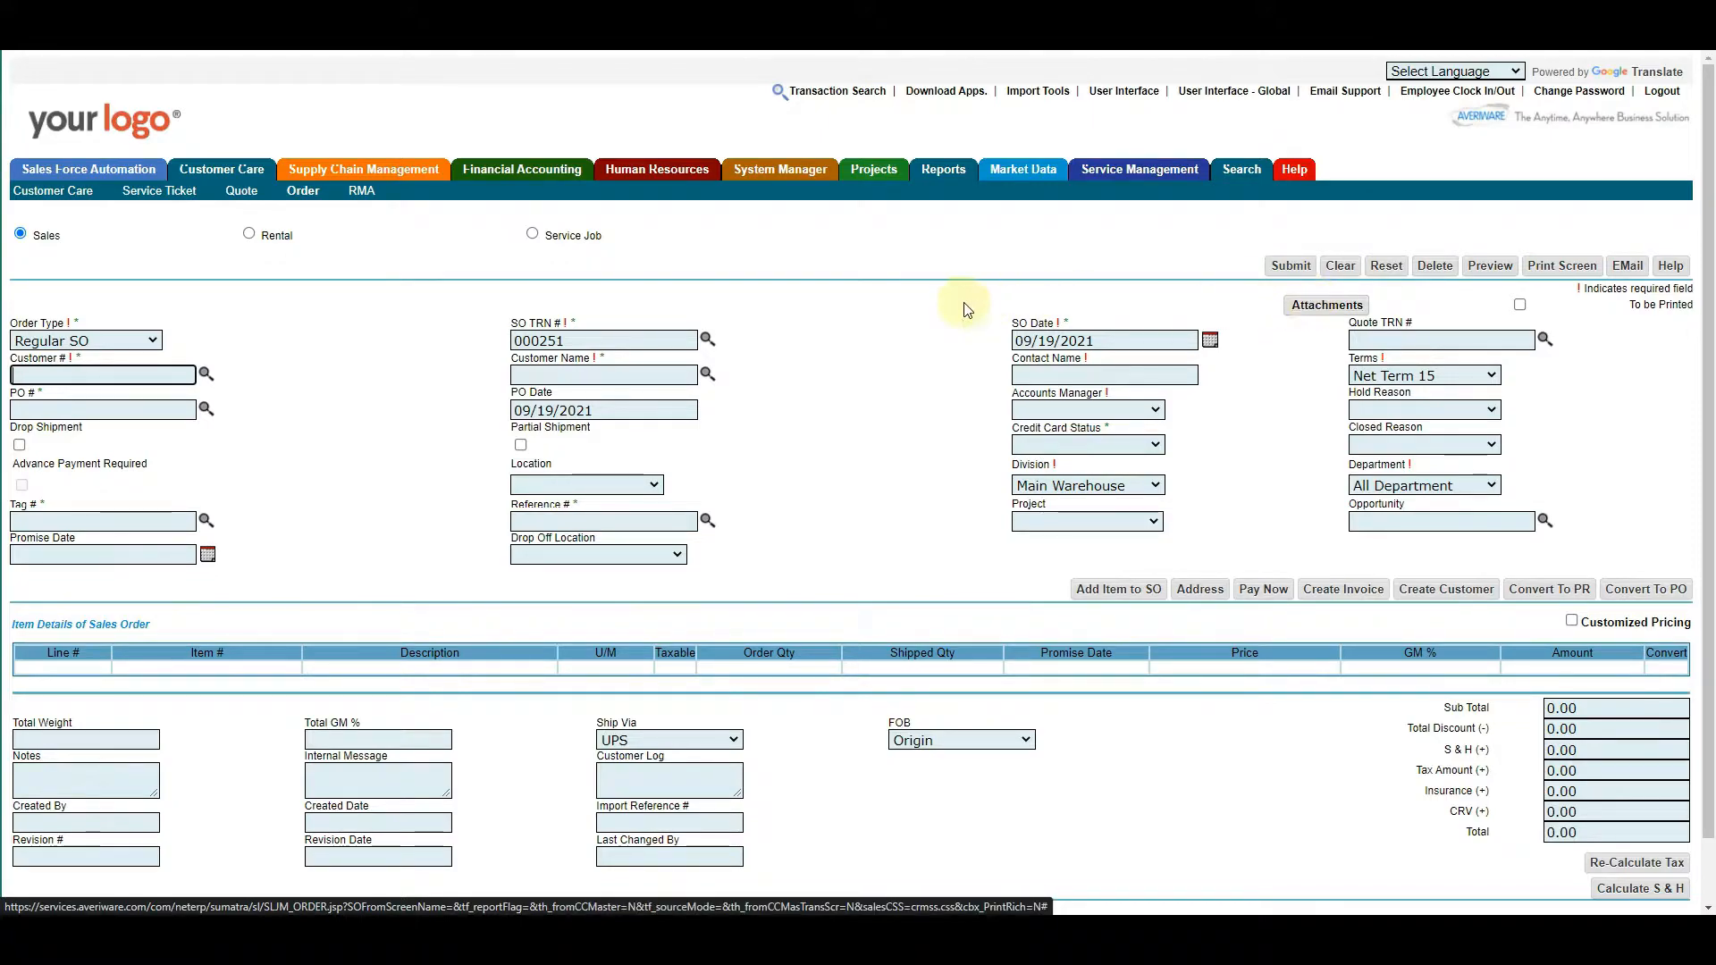
Display the inventory pick list for the same customer's orders as on 09/19/2021.
left_click(351, 173)
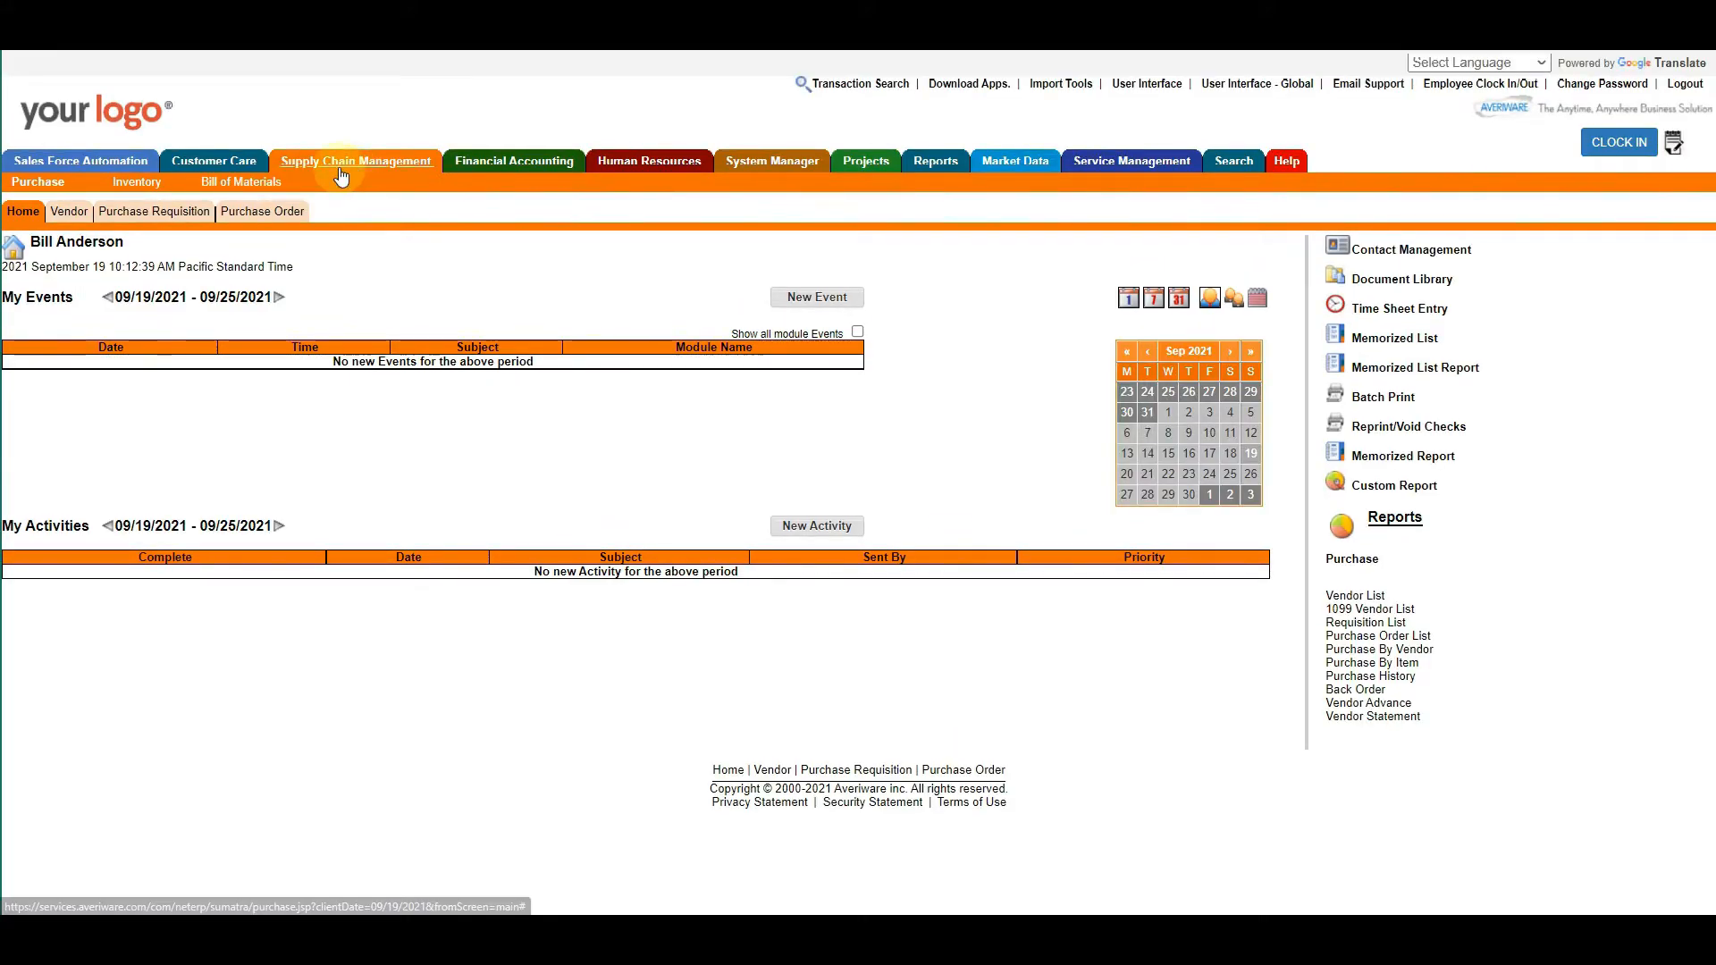
left_click(127, 188)
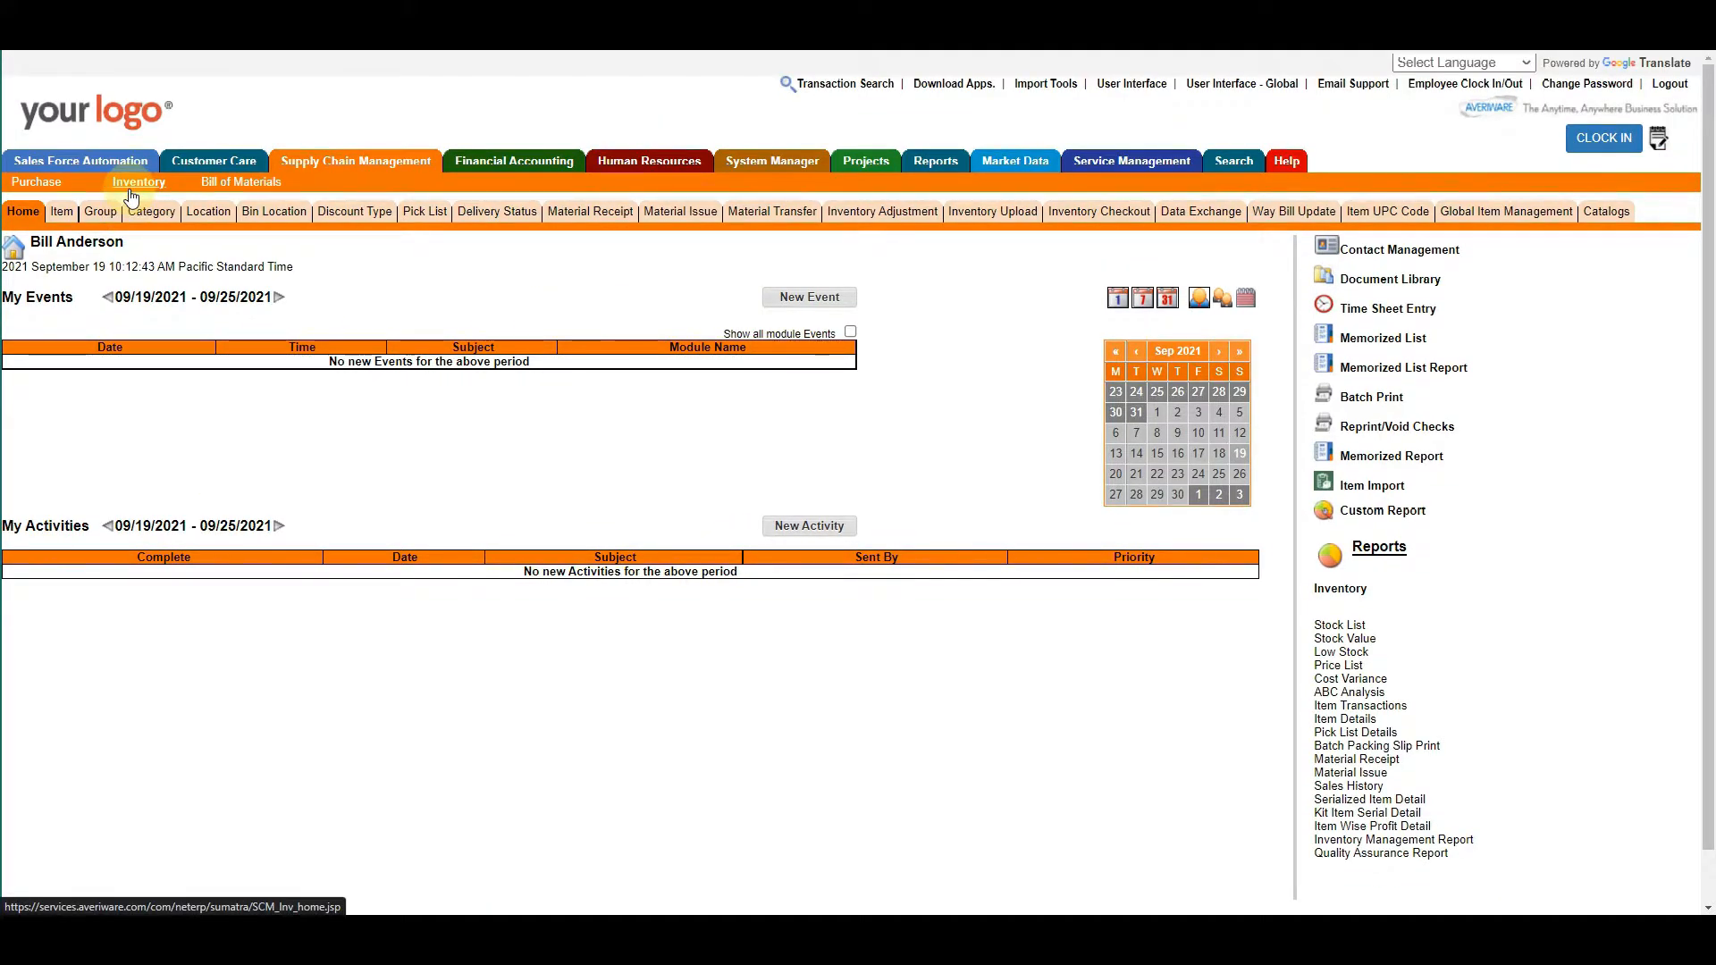
left_click(443, 218)
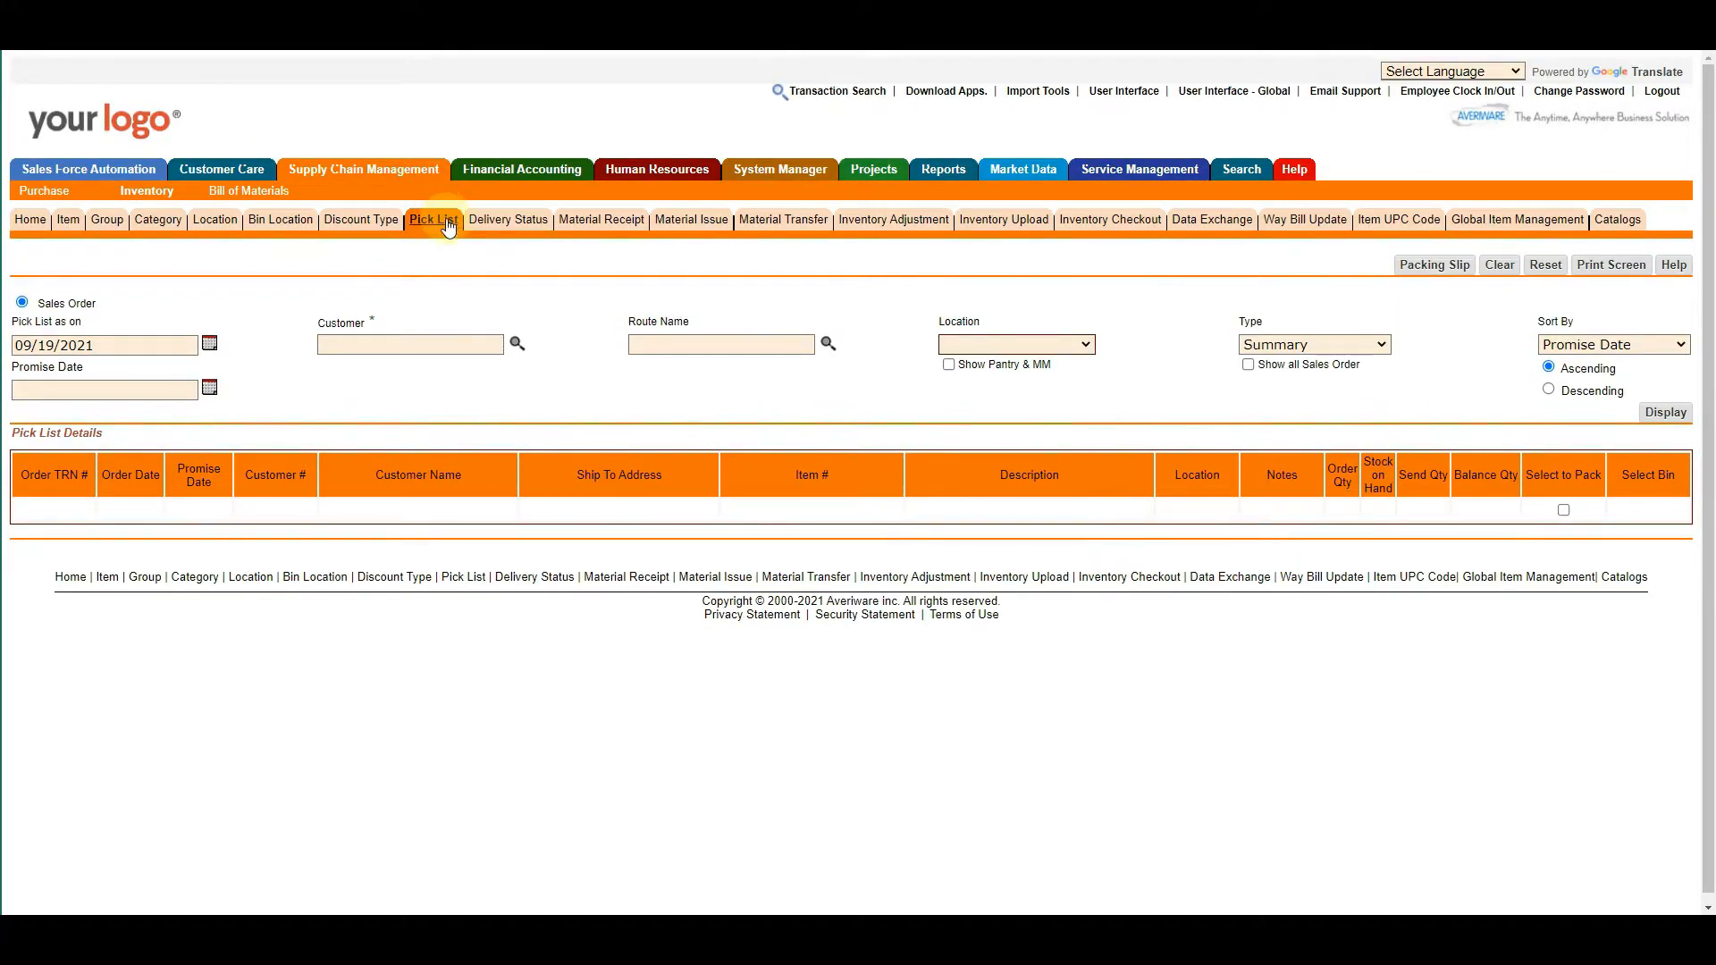
left_click(518, 345)
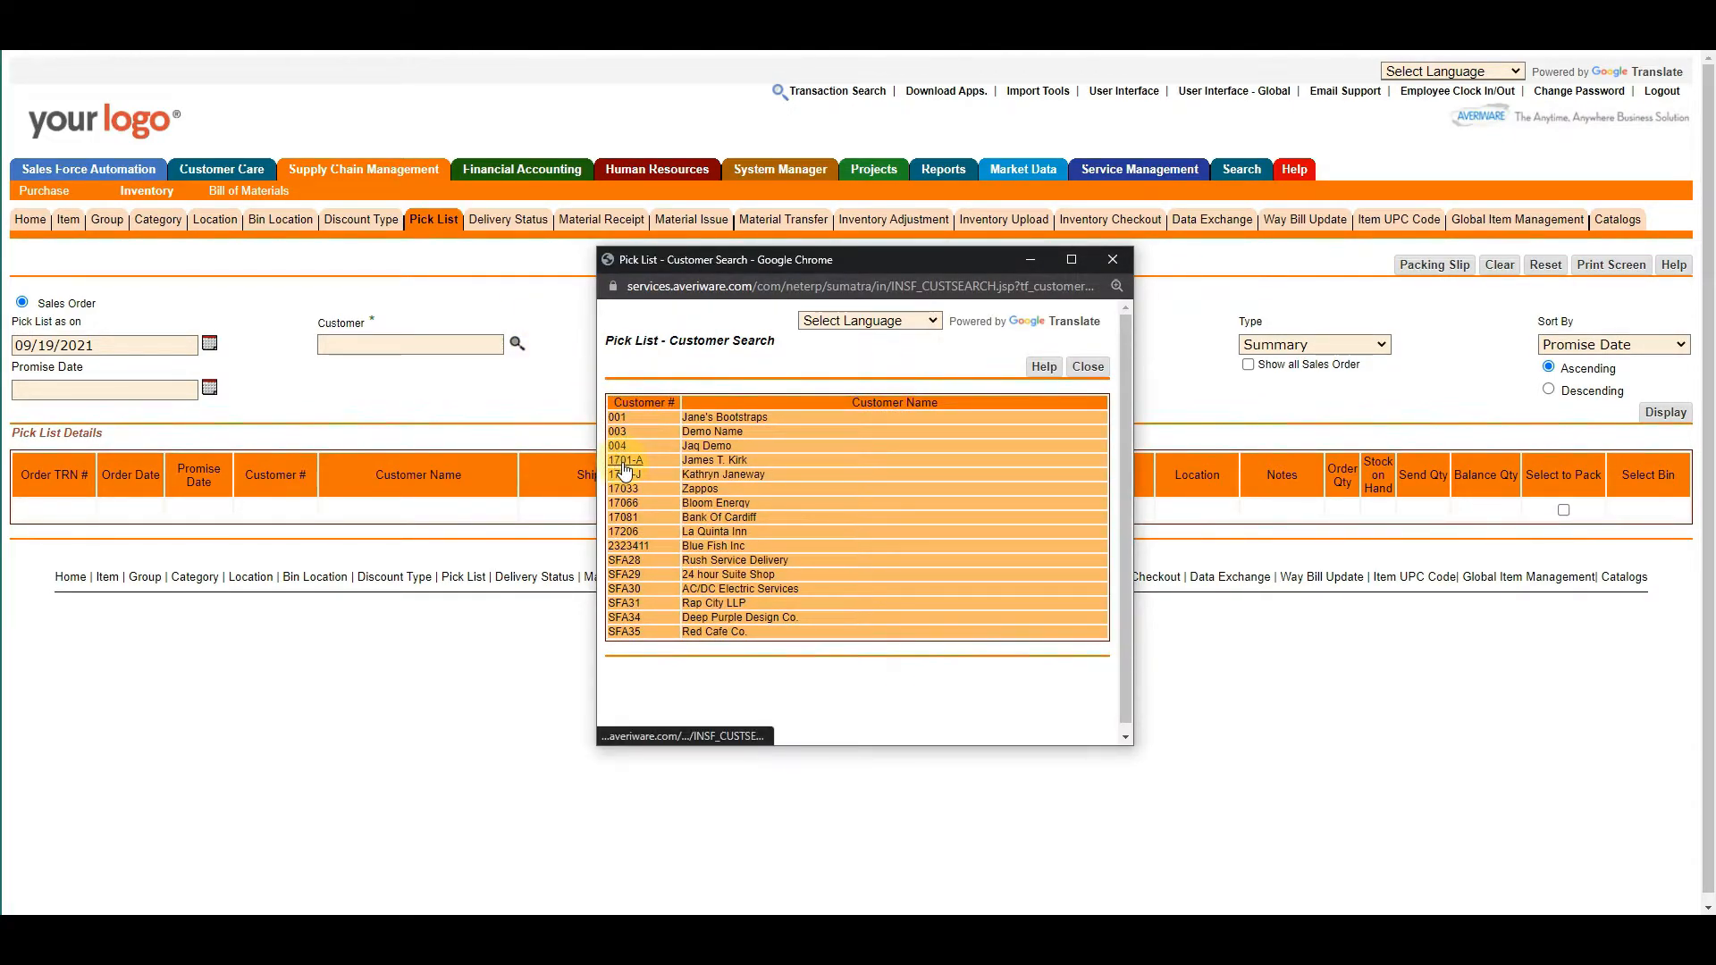
left_click(624, 461)
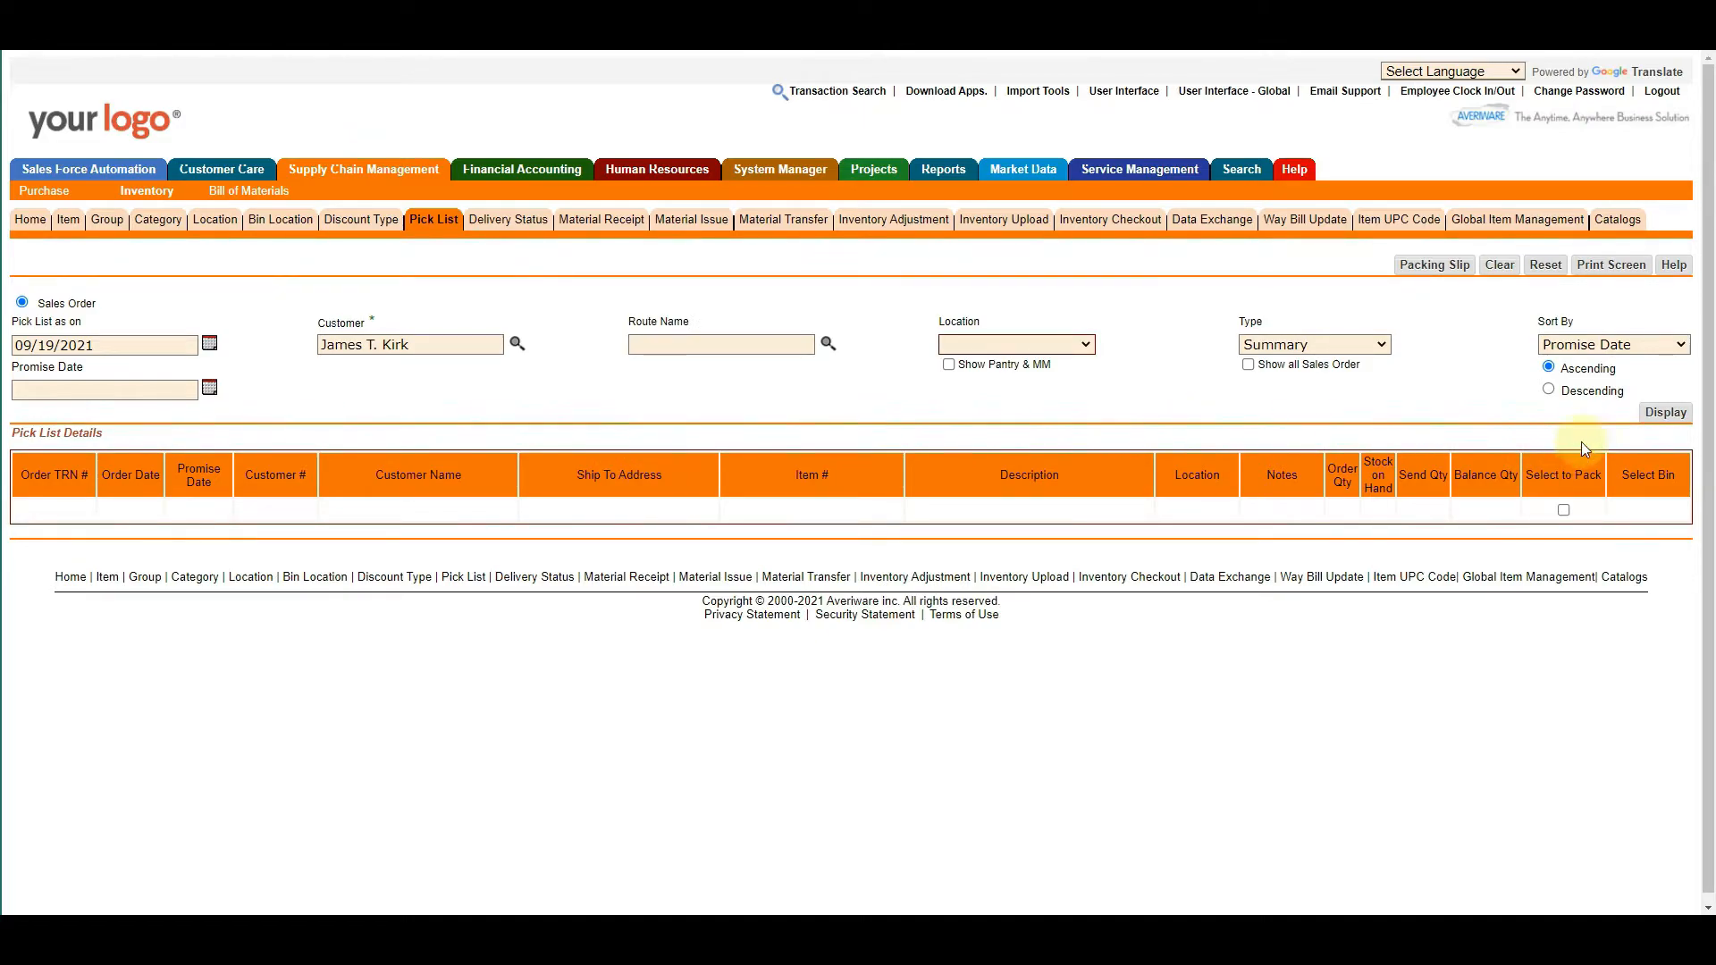
left_click(1662, 412)
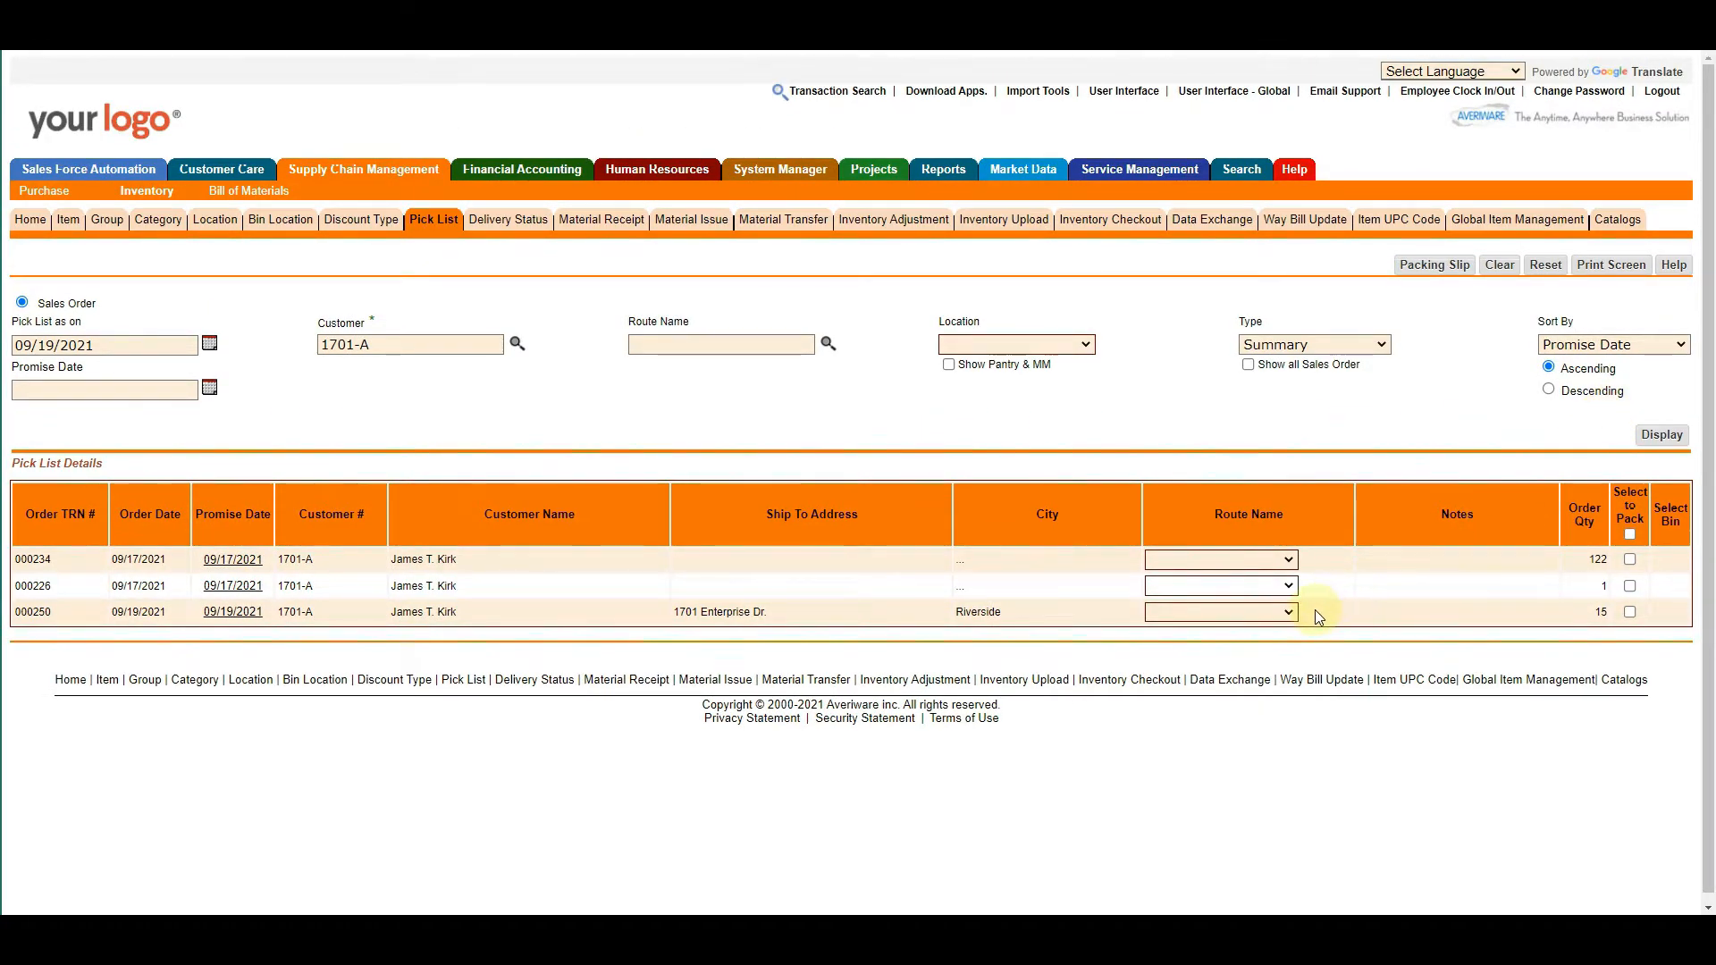
Mark the 09/19/2021 order for 15 units to pack and generate its pack slip, accepting the move to the mobile device.
left_click(1630, 613)
left_click(1435, 266)
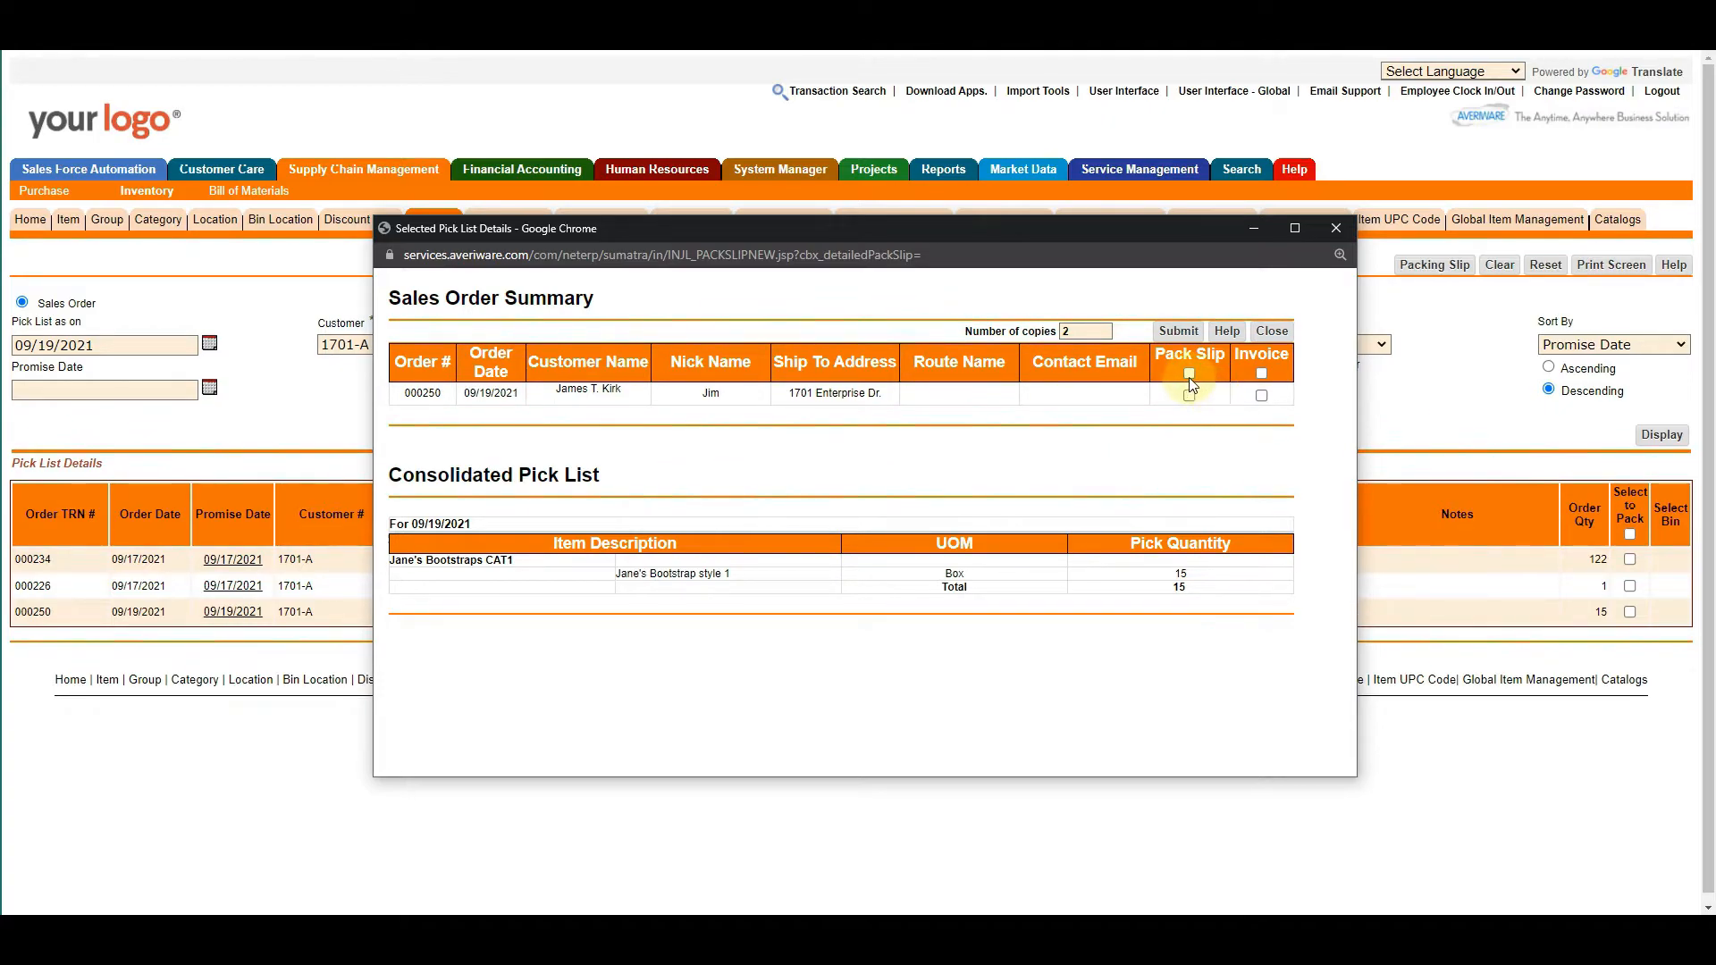
left_click(1179, 334)
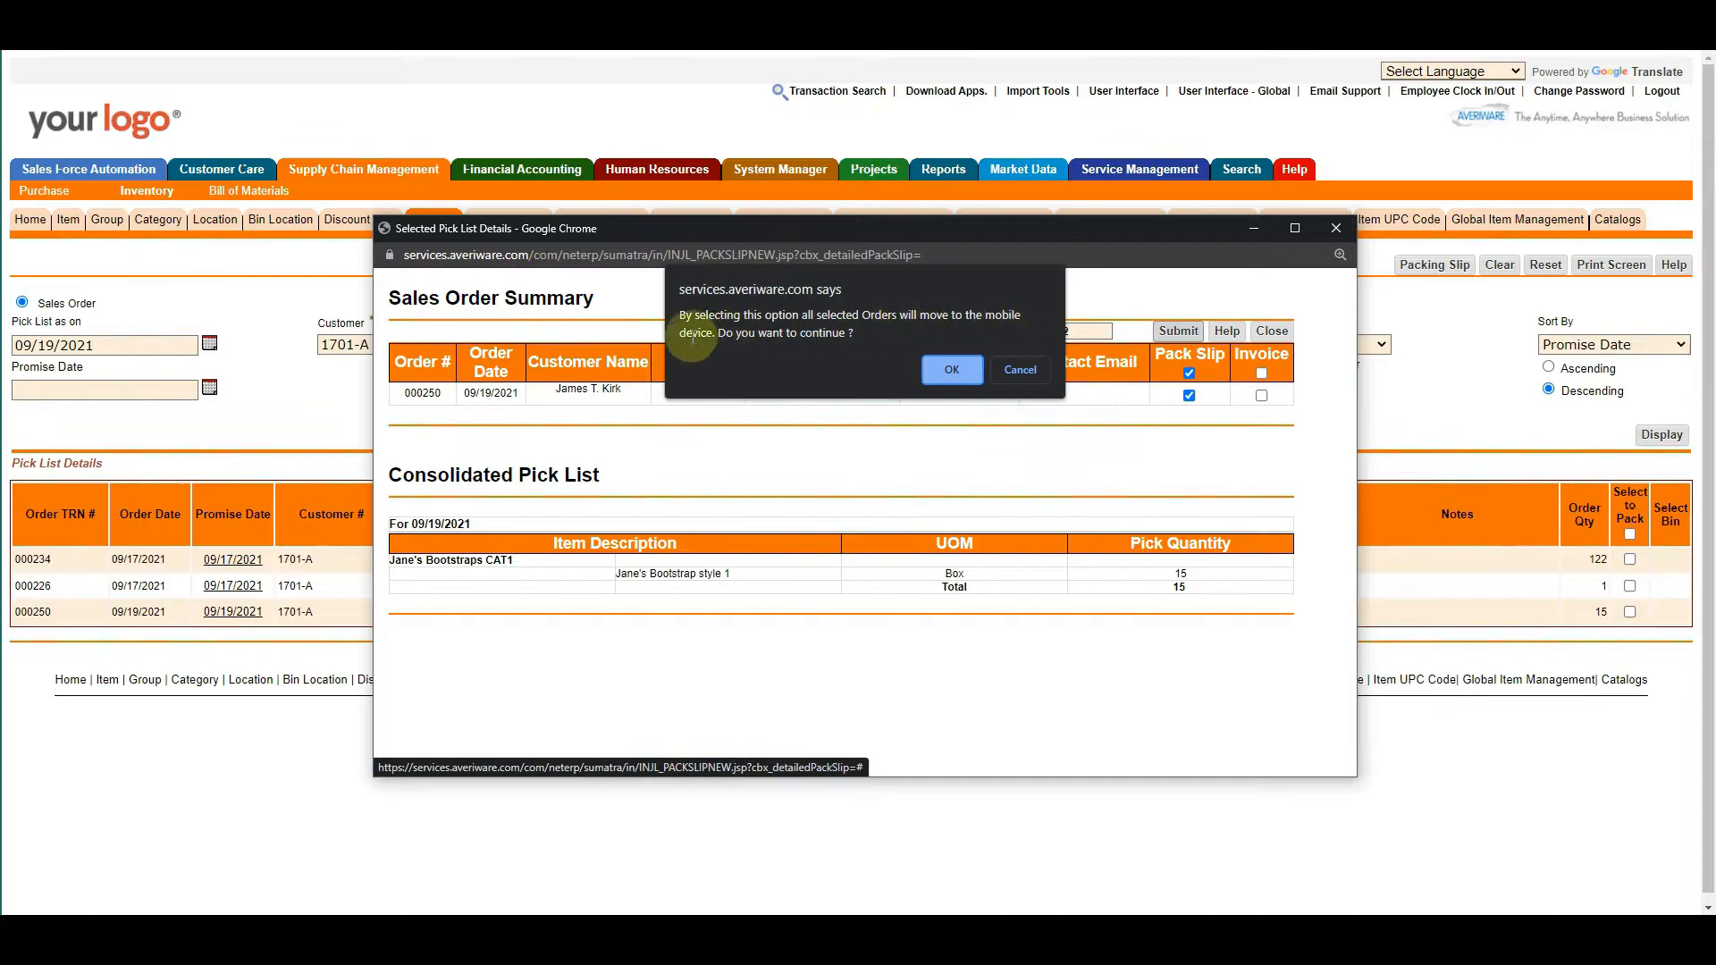
left_click(930, 376)
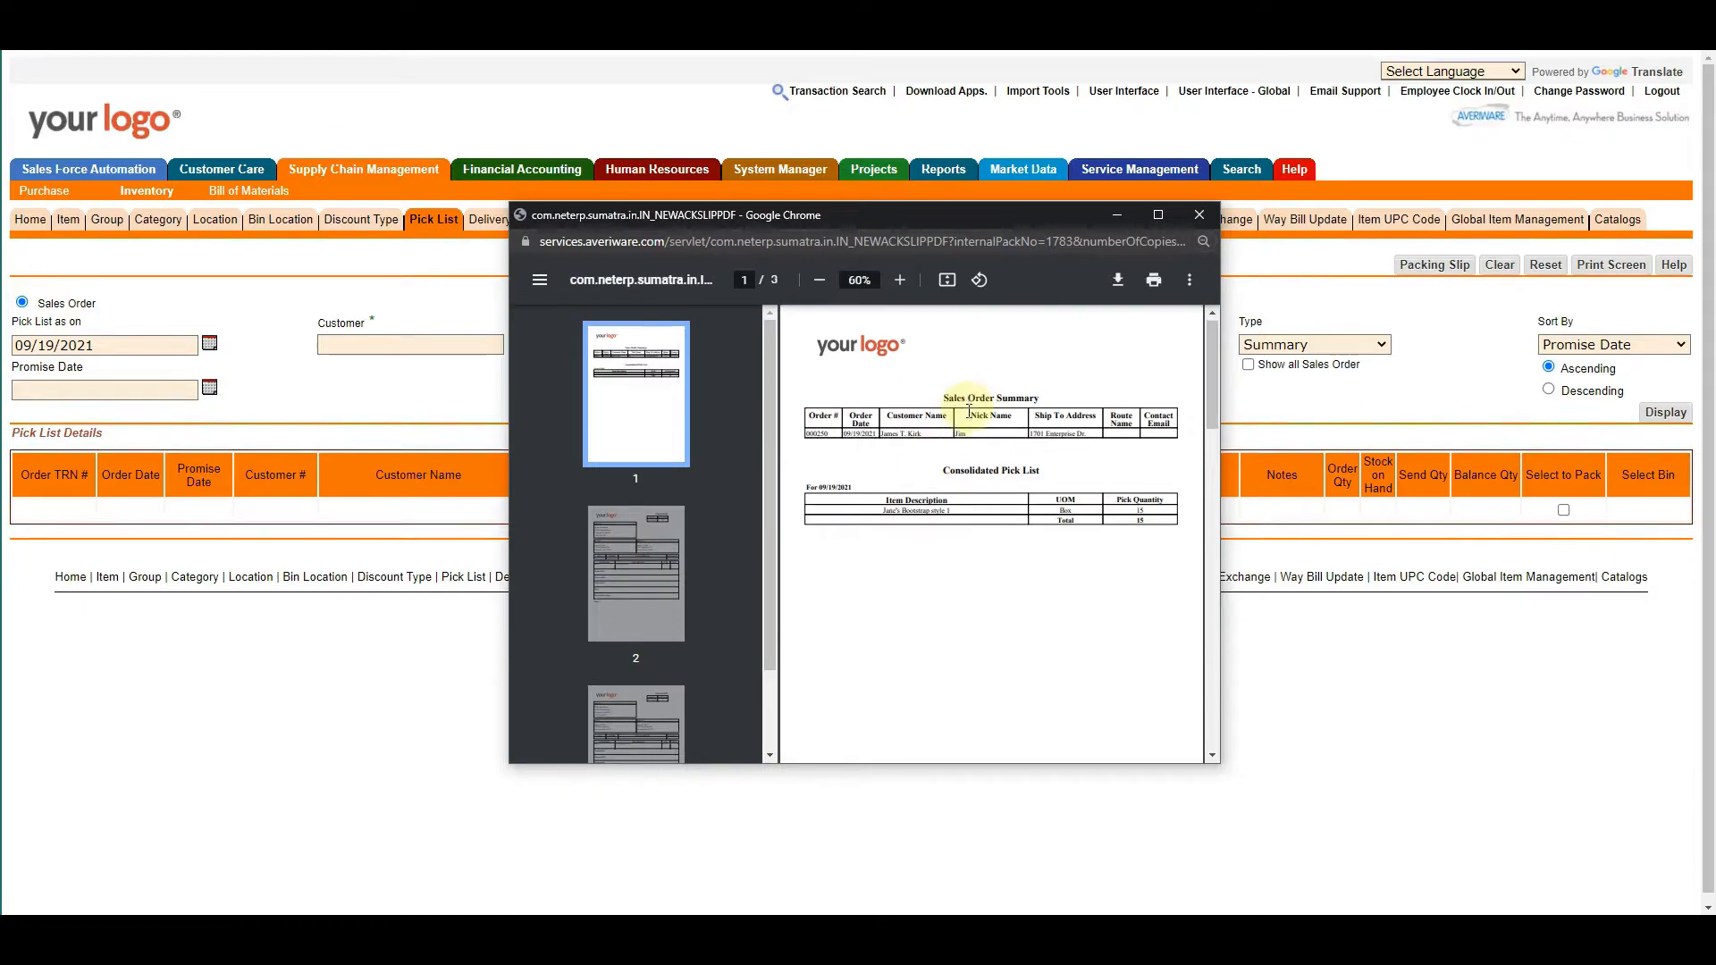
Review the order summary and the two pack slip pages in the generated PDF and close it.
scroll(921, 397, "down", 1)
scroll(738, 551, "down", 2)
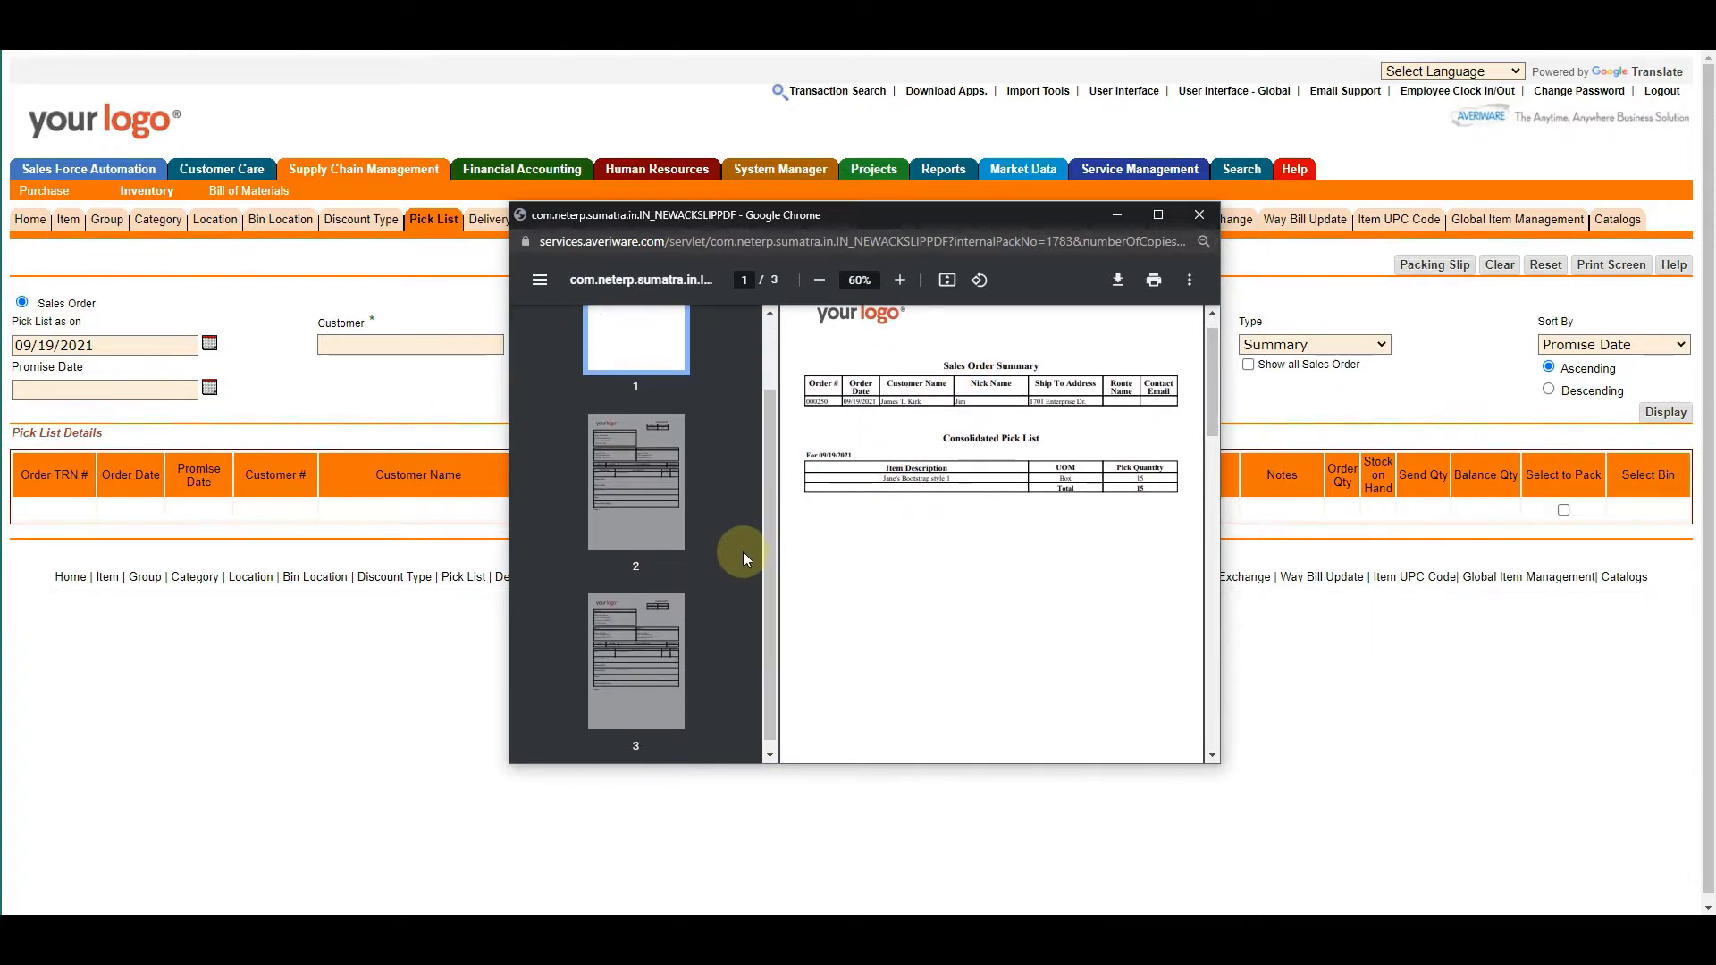
left_click(624, 493)
left_click(650, 642)
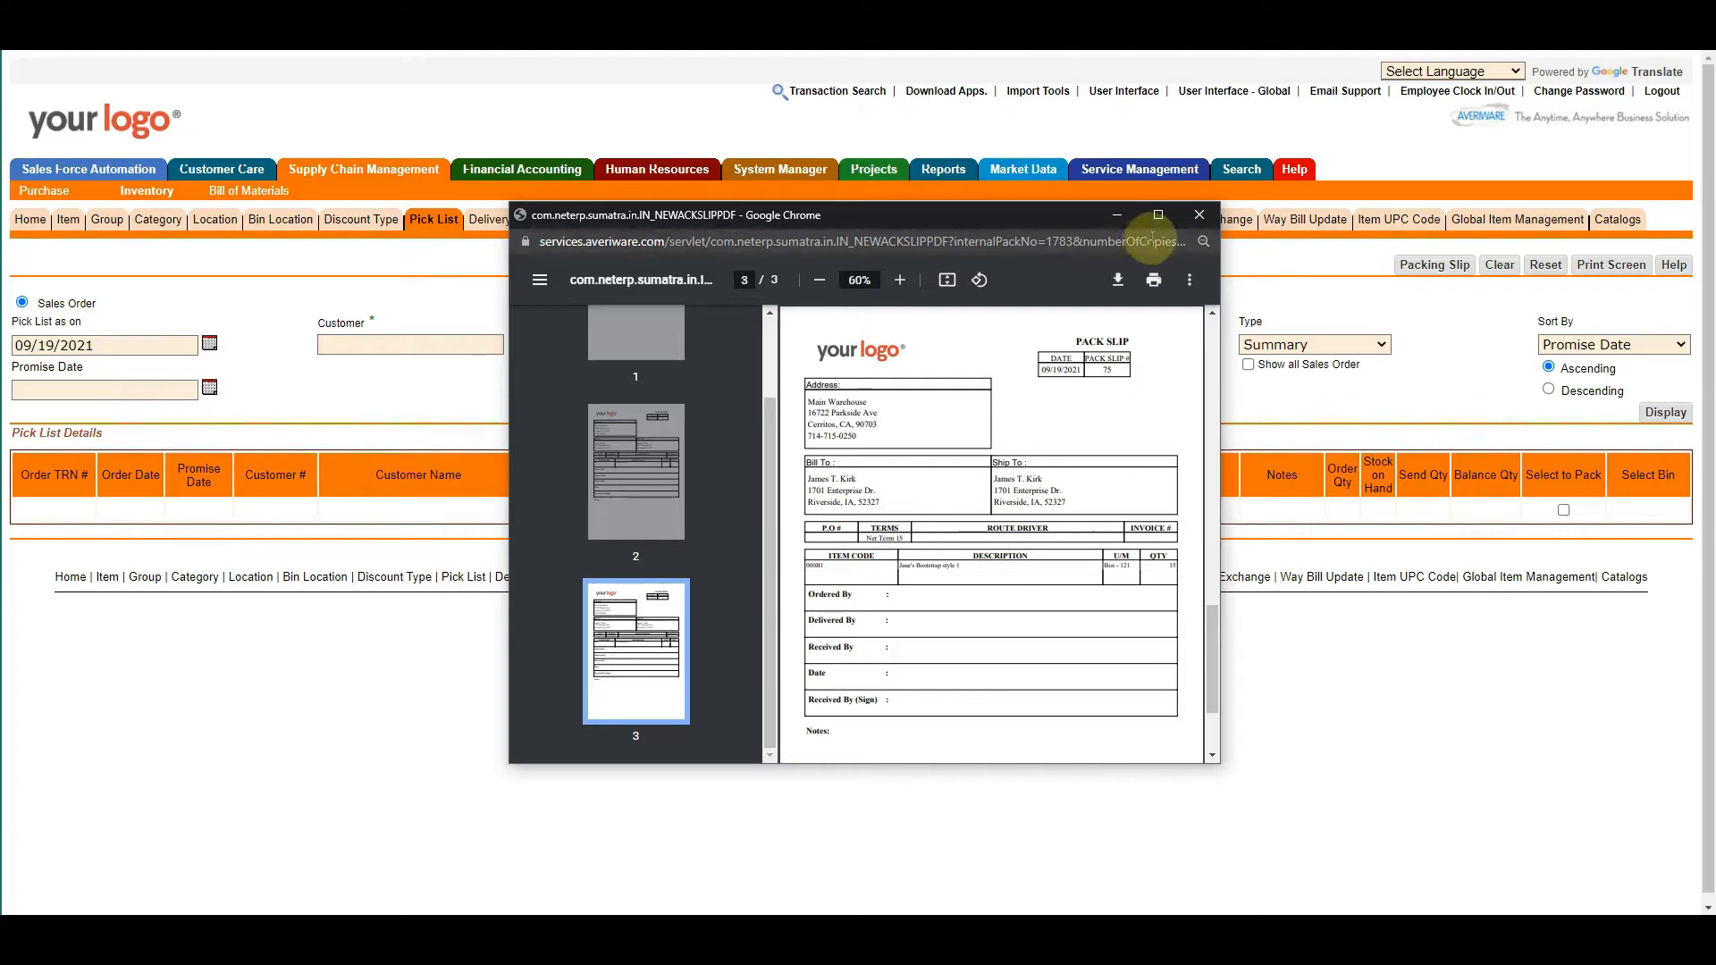
left_click(1187, 225)
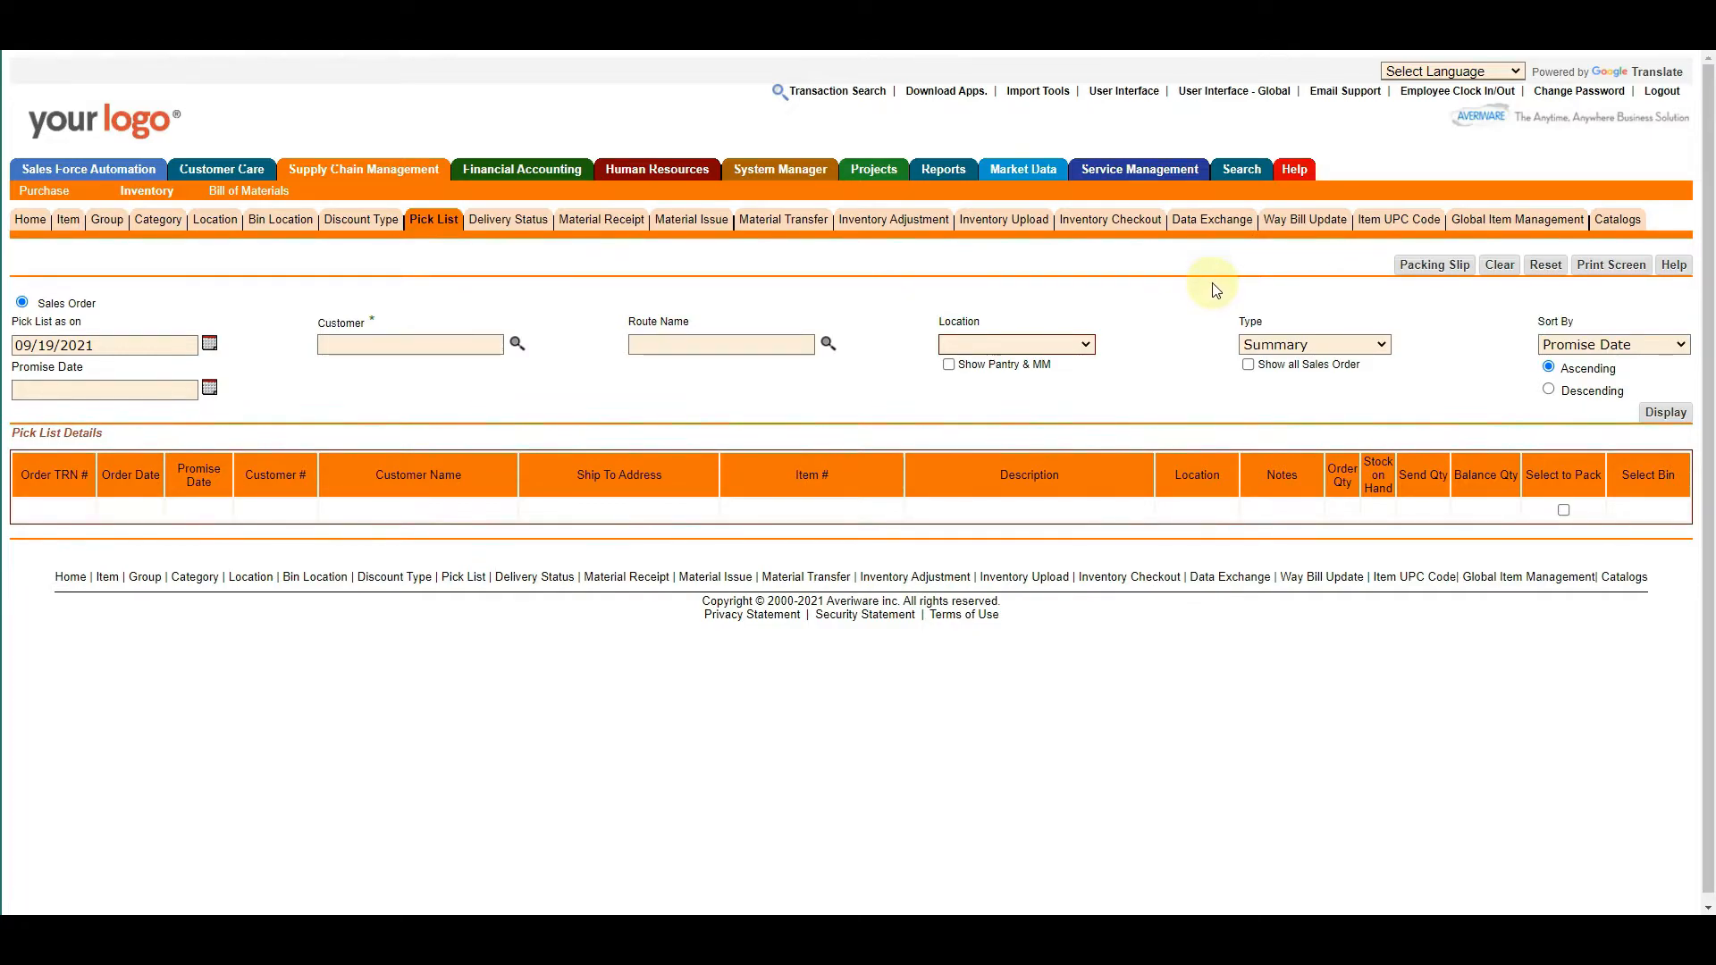
Open the packing slip form and load packing slip 75 through the packing slip search.
left_click(1406, 266)
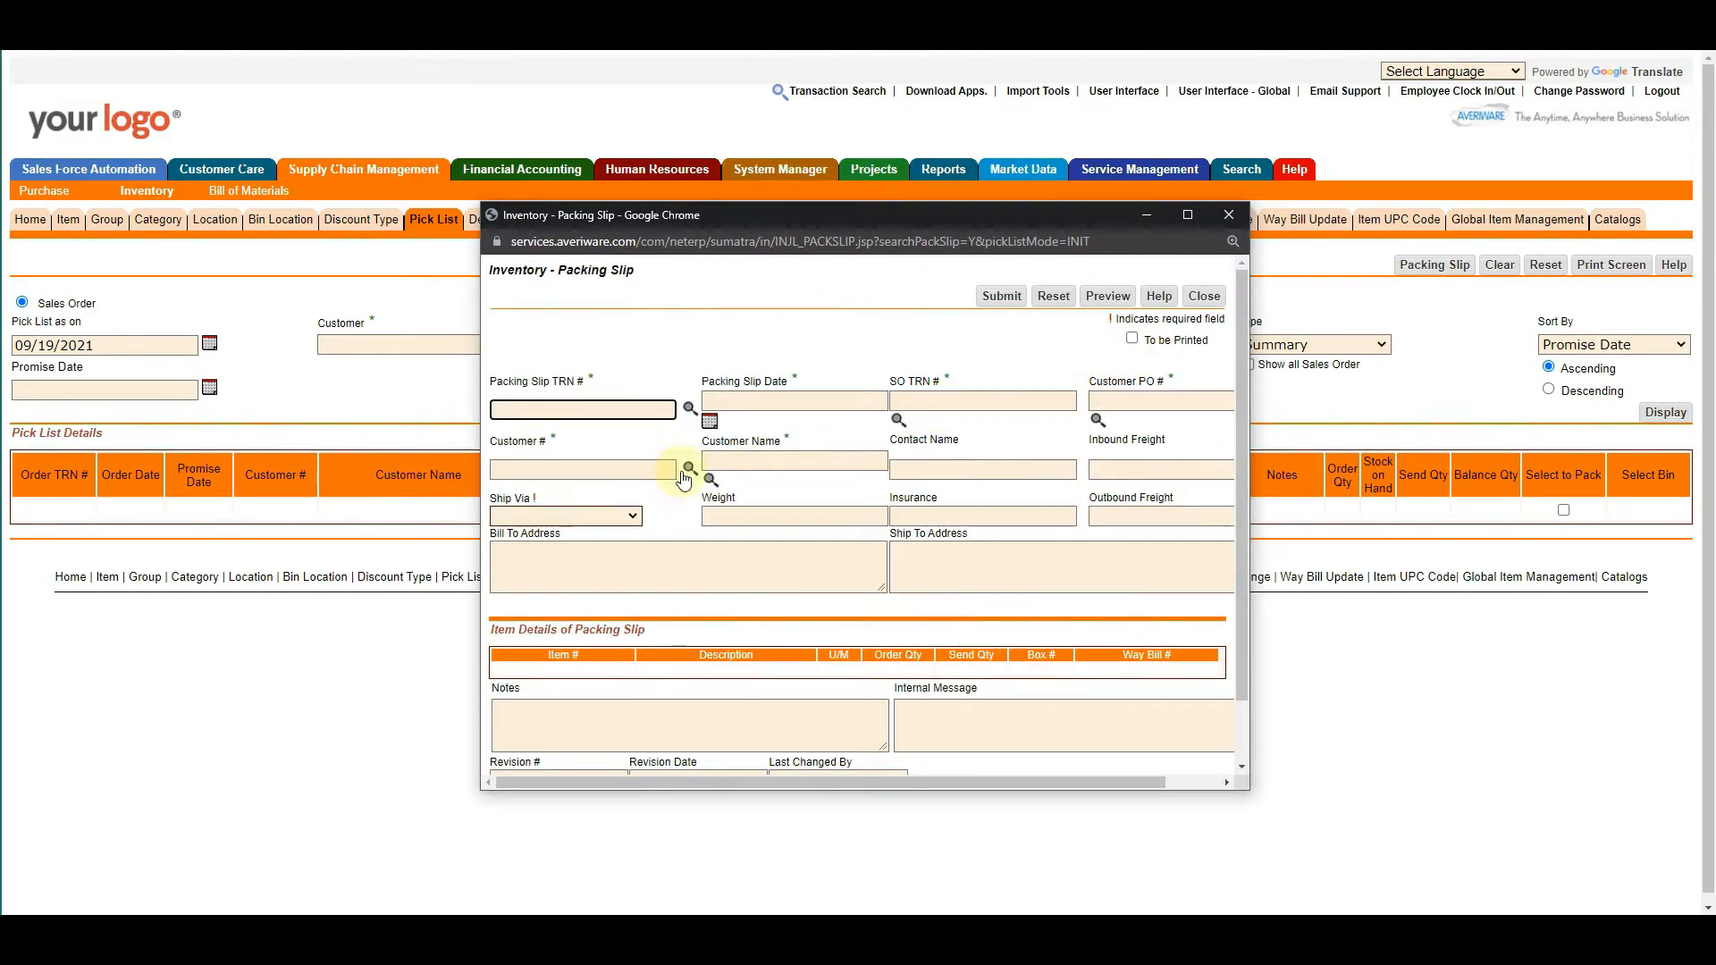
left_click(686, 472)
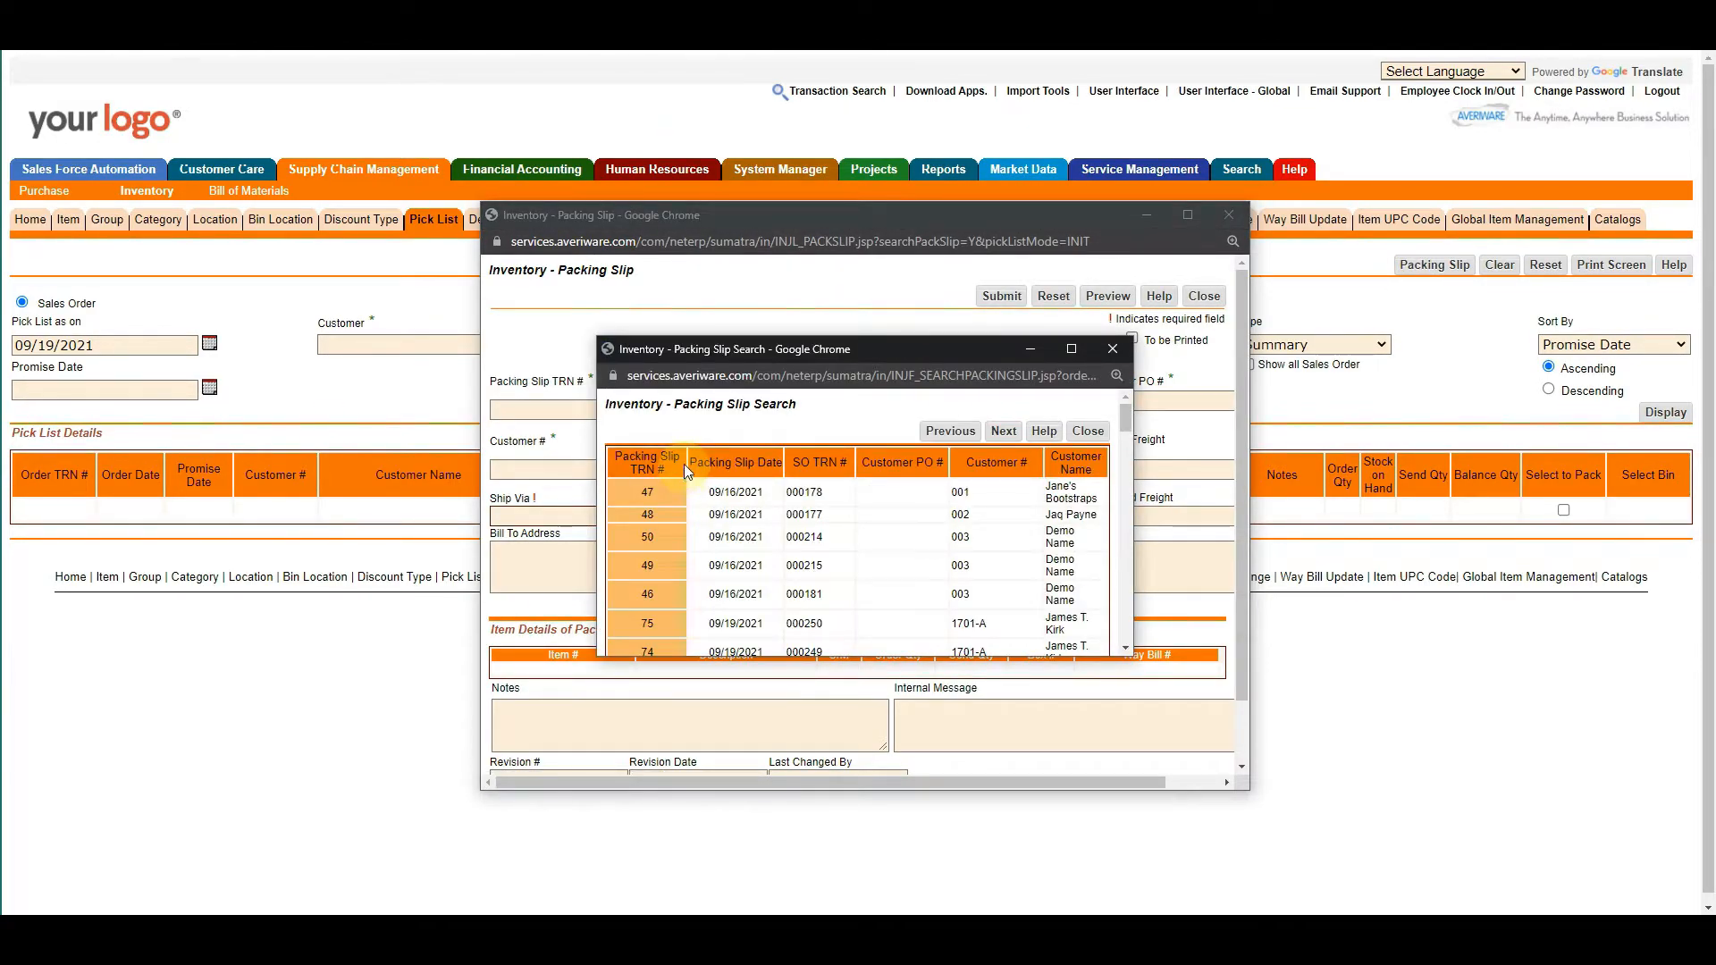
scroll(684, 465, "down", 1)
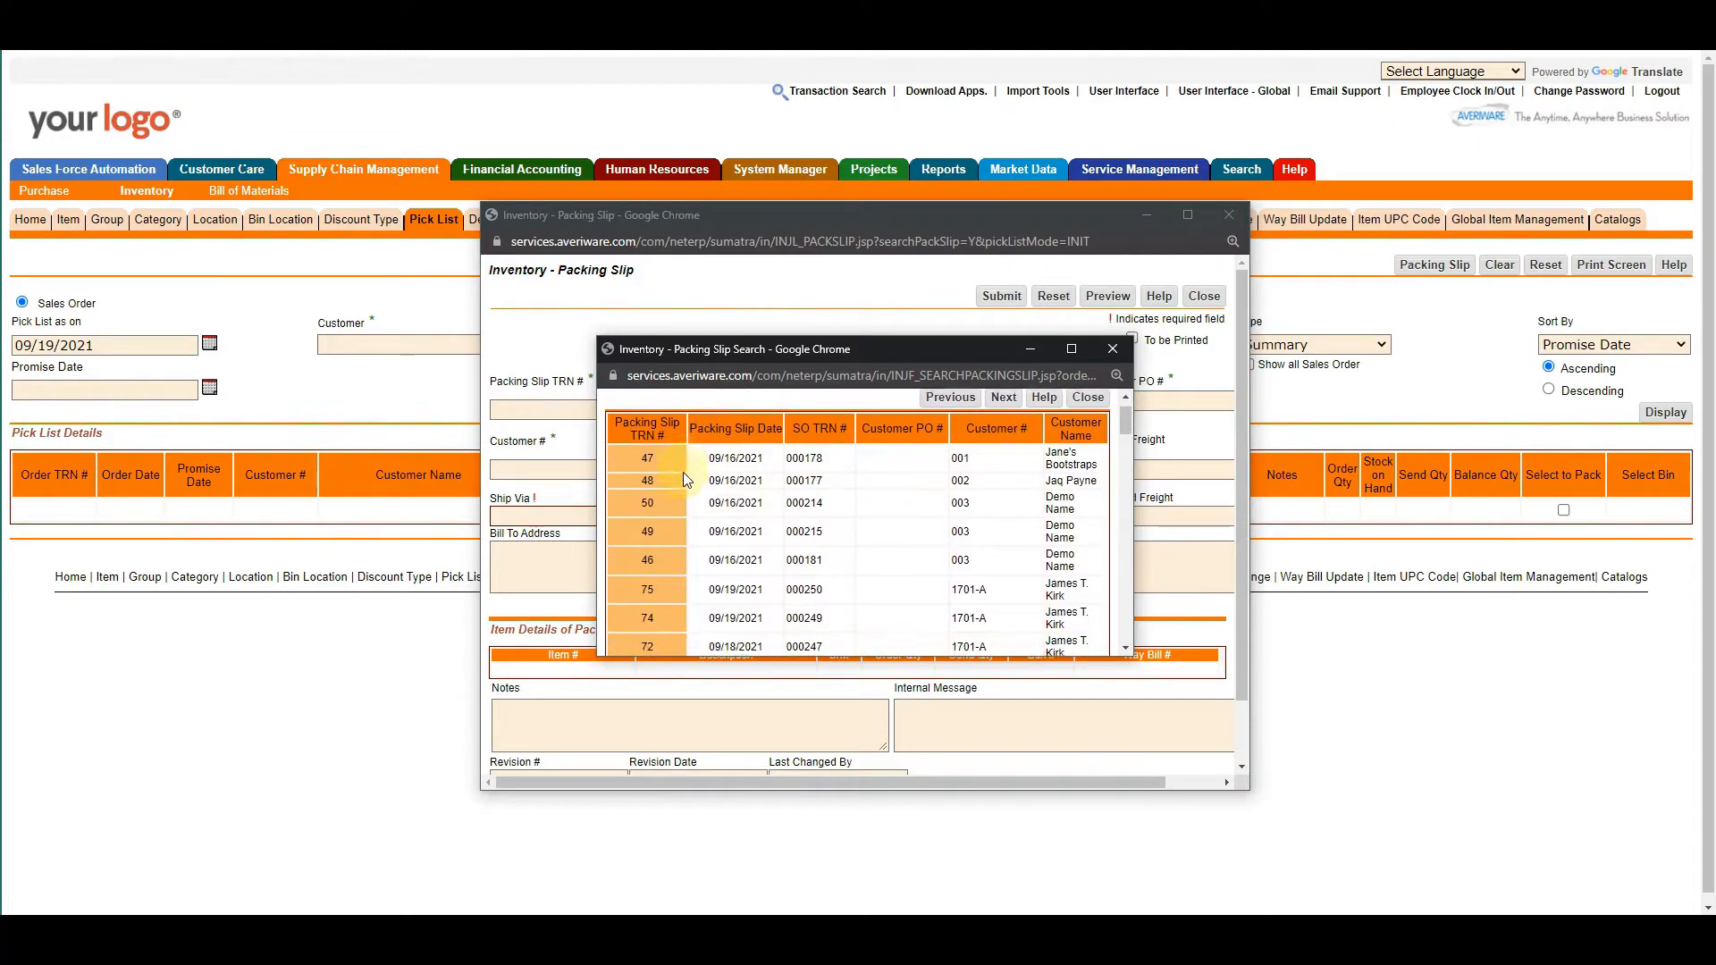
left_click(647, 583)
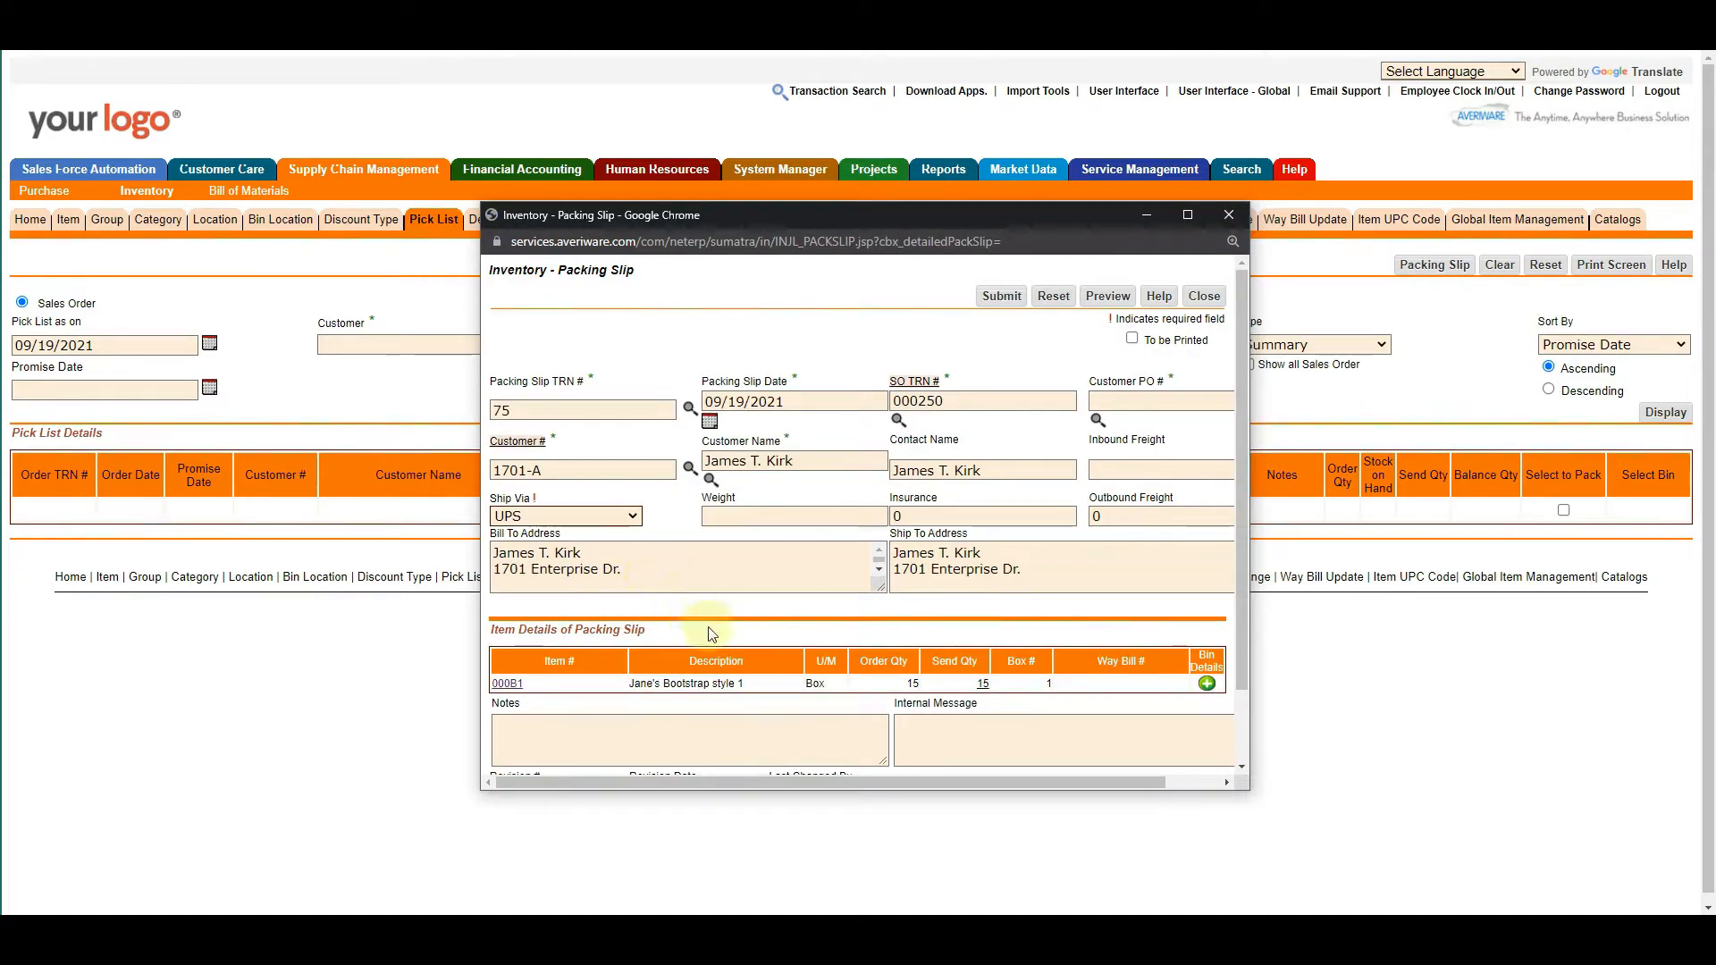
Check the item details of packing slip 75 and generate its preview document, acknowledging the invoice notice.
scroll(718, 635, "down", 2)
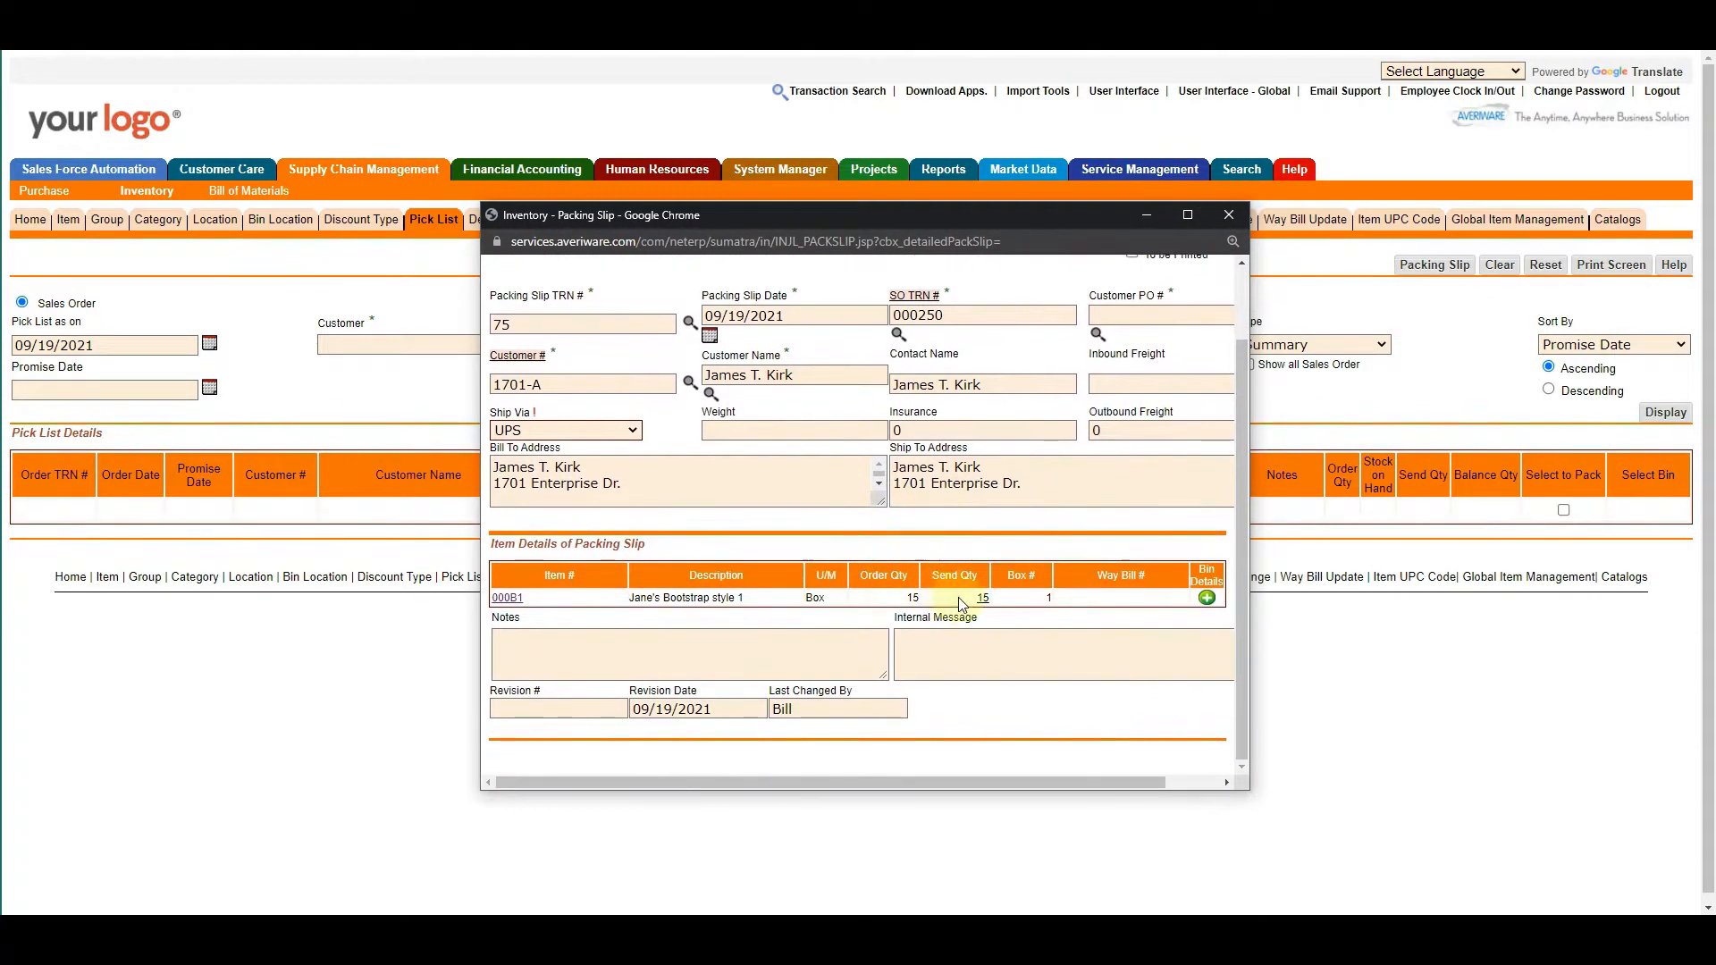
scroll(850, 603, "up", 2)
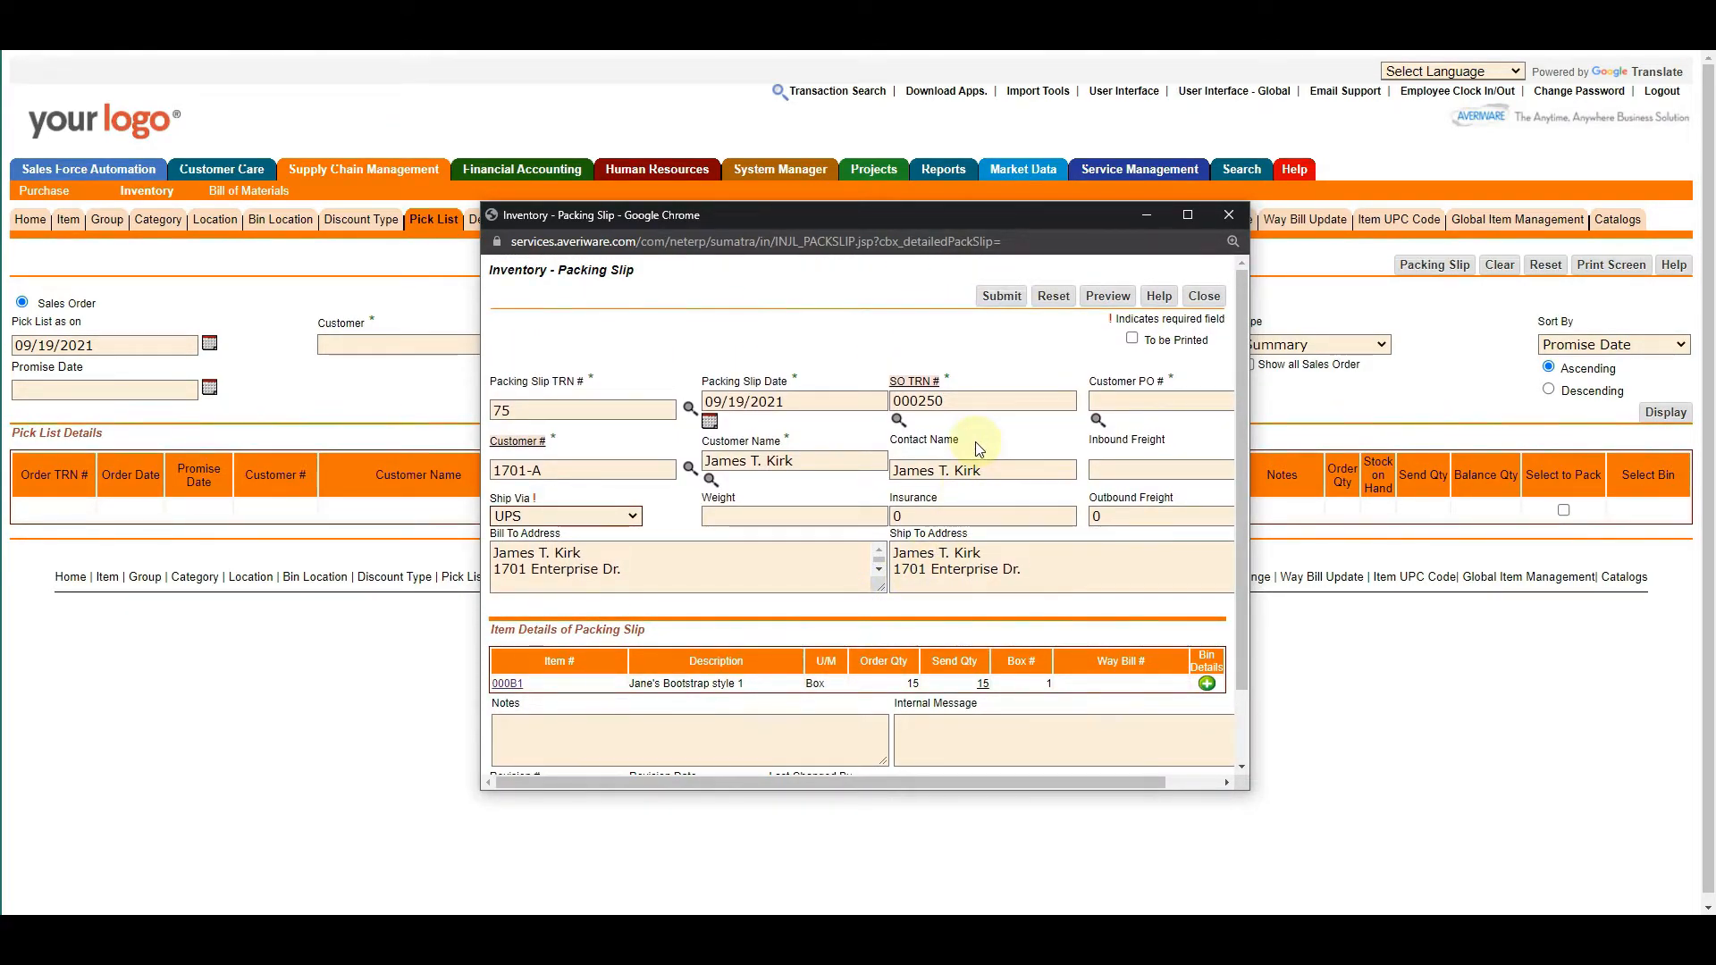
left_click(1088, 306)
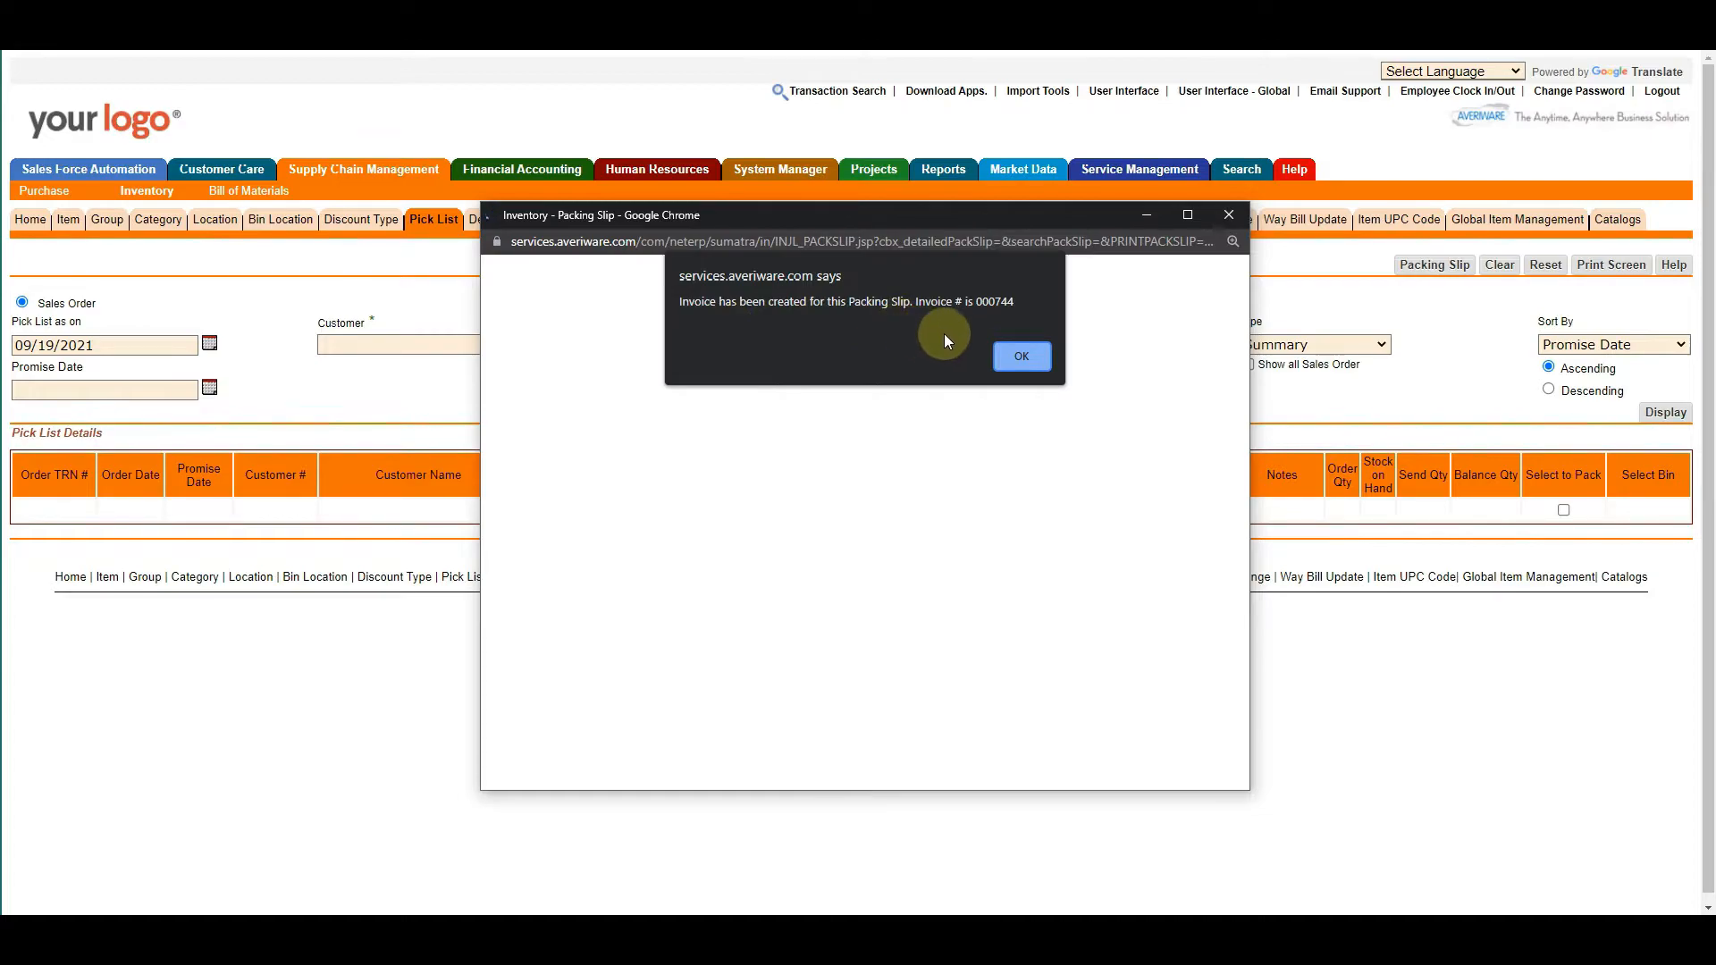
left_click(1001, 347)
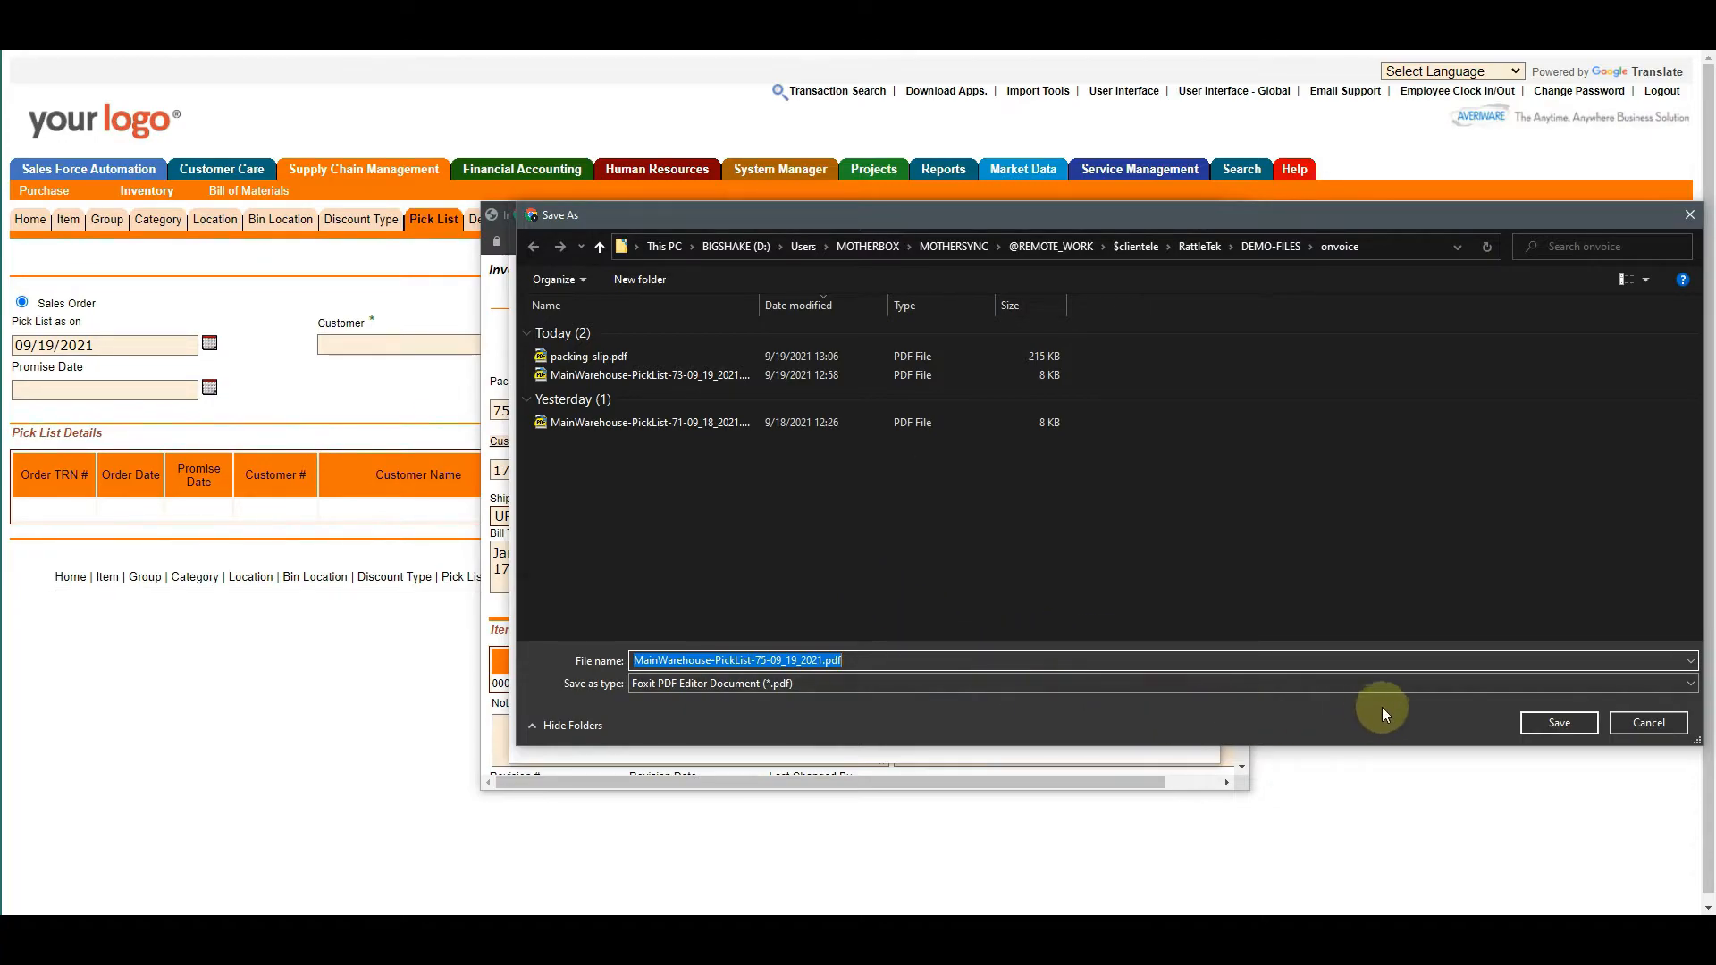
Save the packing slip PDF as MainWarehouse-PickList-75-09_19_2021.pdf in the onvoice folder and open it with the system viewer.
left_click(1557, 722)
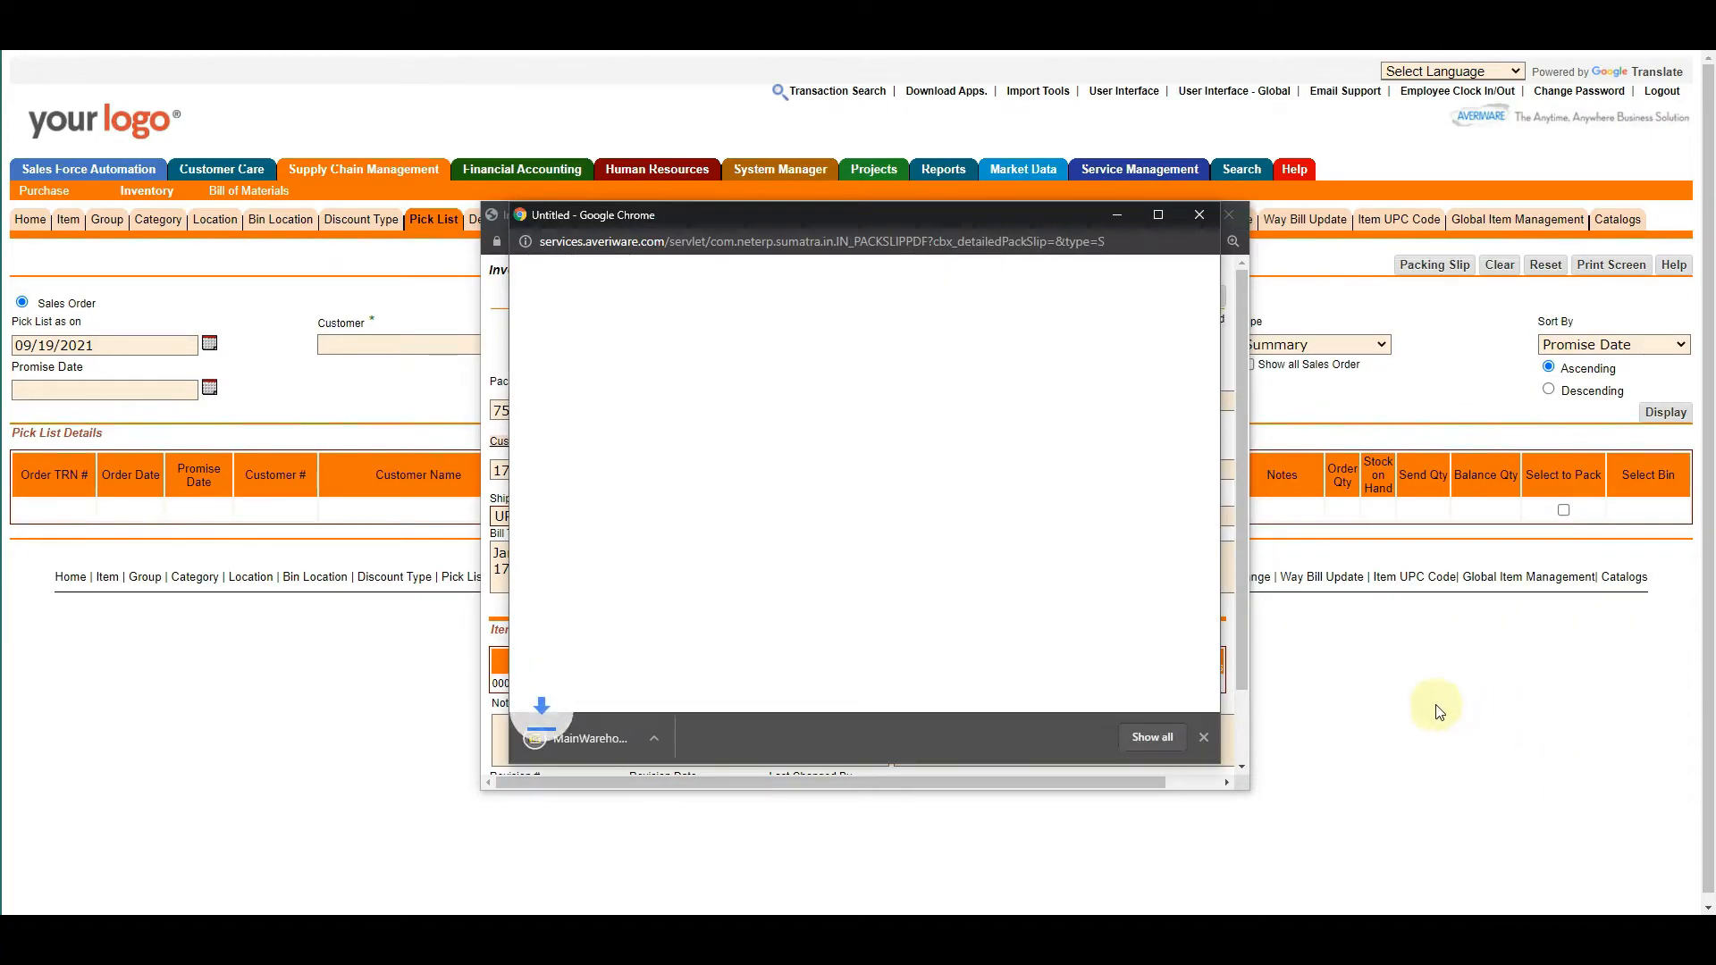
right_click(616, 738)
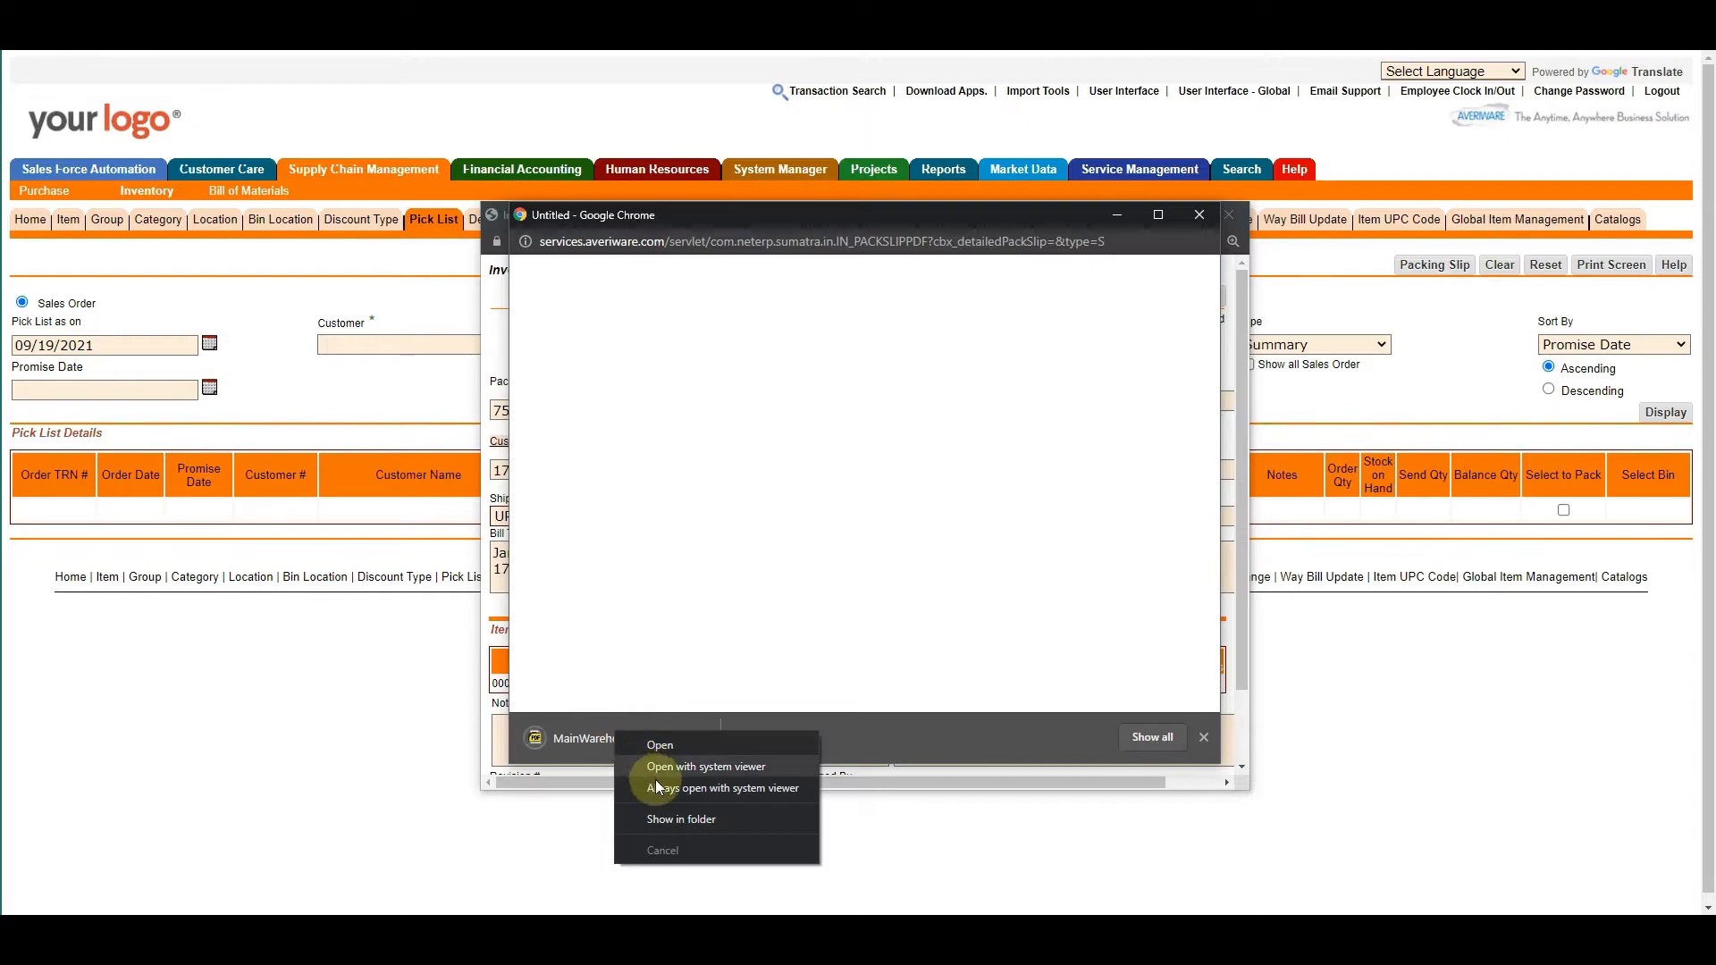
left_click(656, 764)
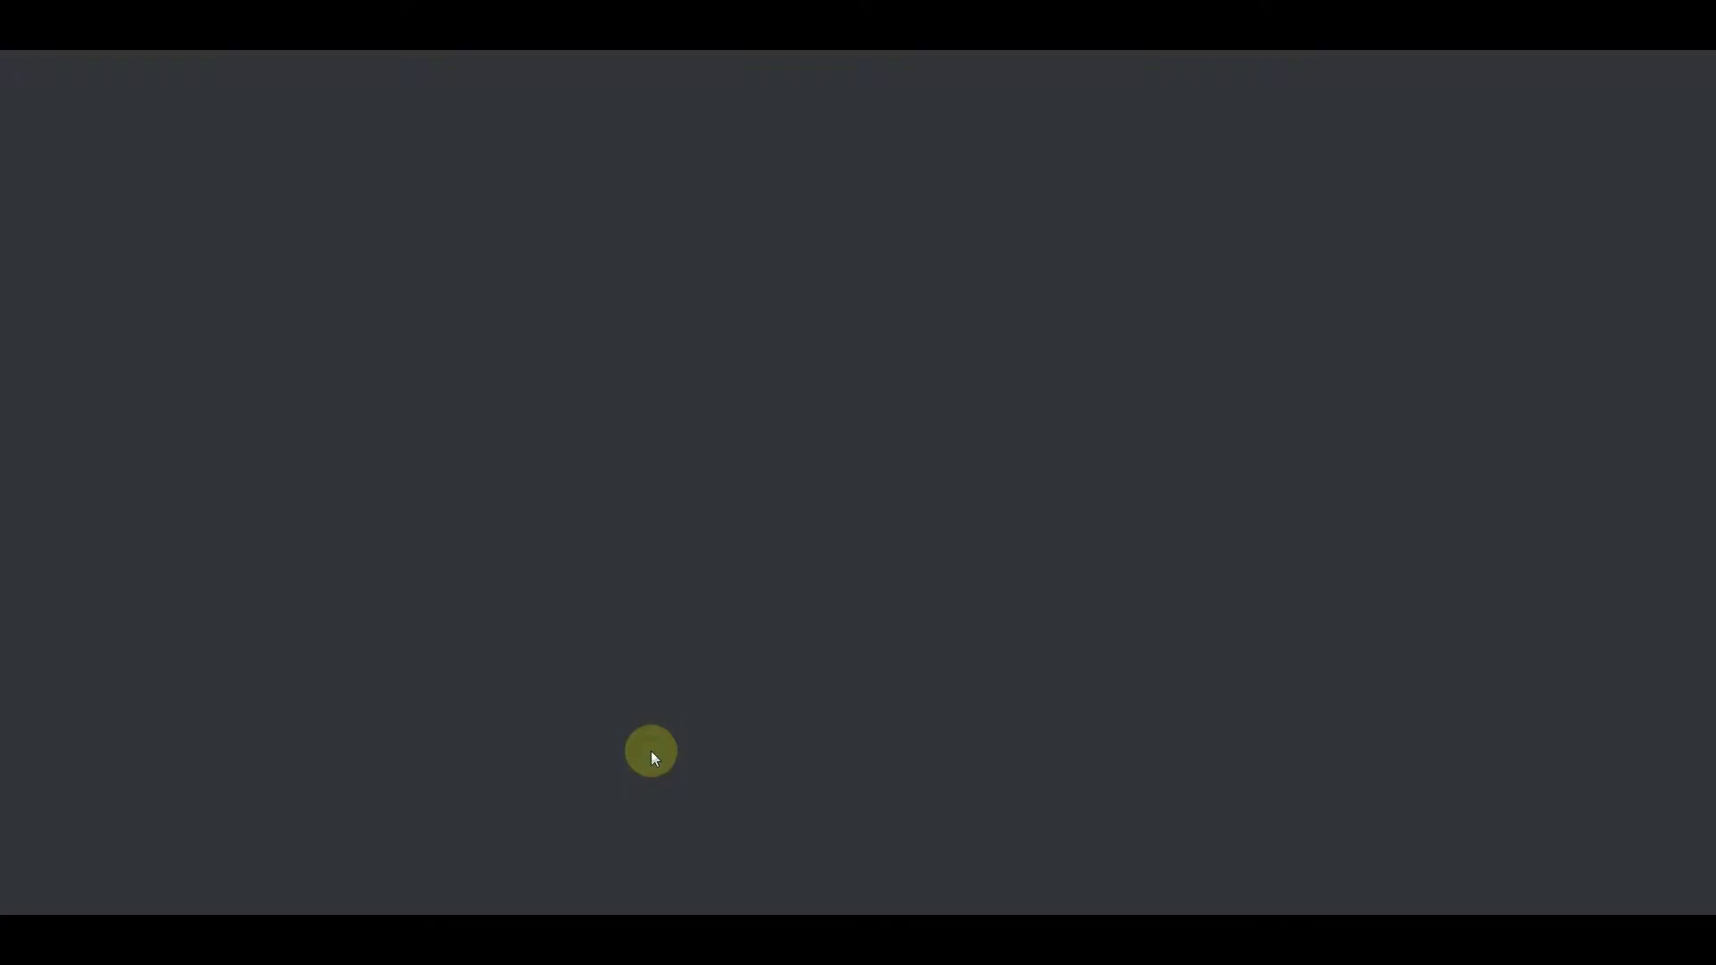
Review the addresses, order details, item table and signature fields on the generated packing slip PDF.
scroll(675, 737, "down", 4)
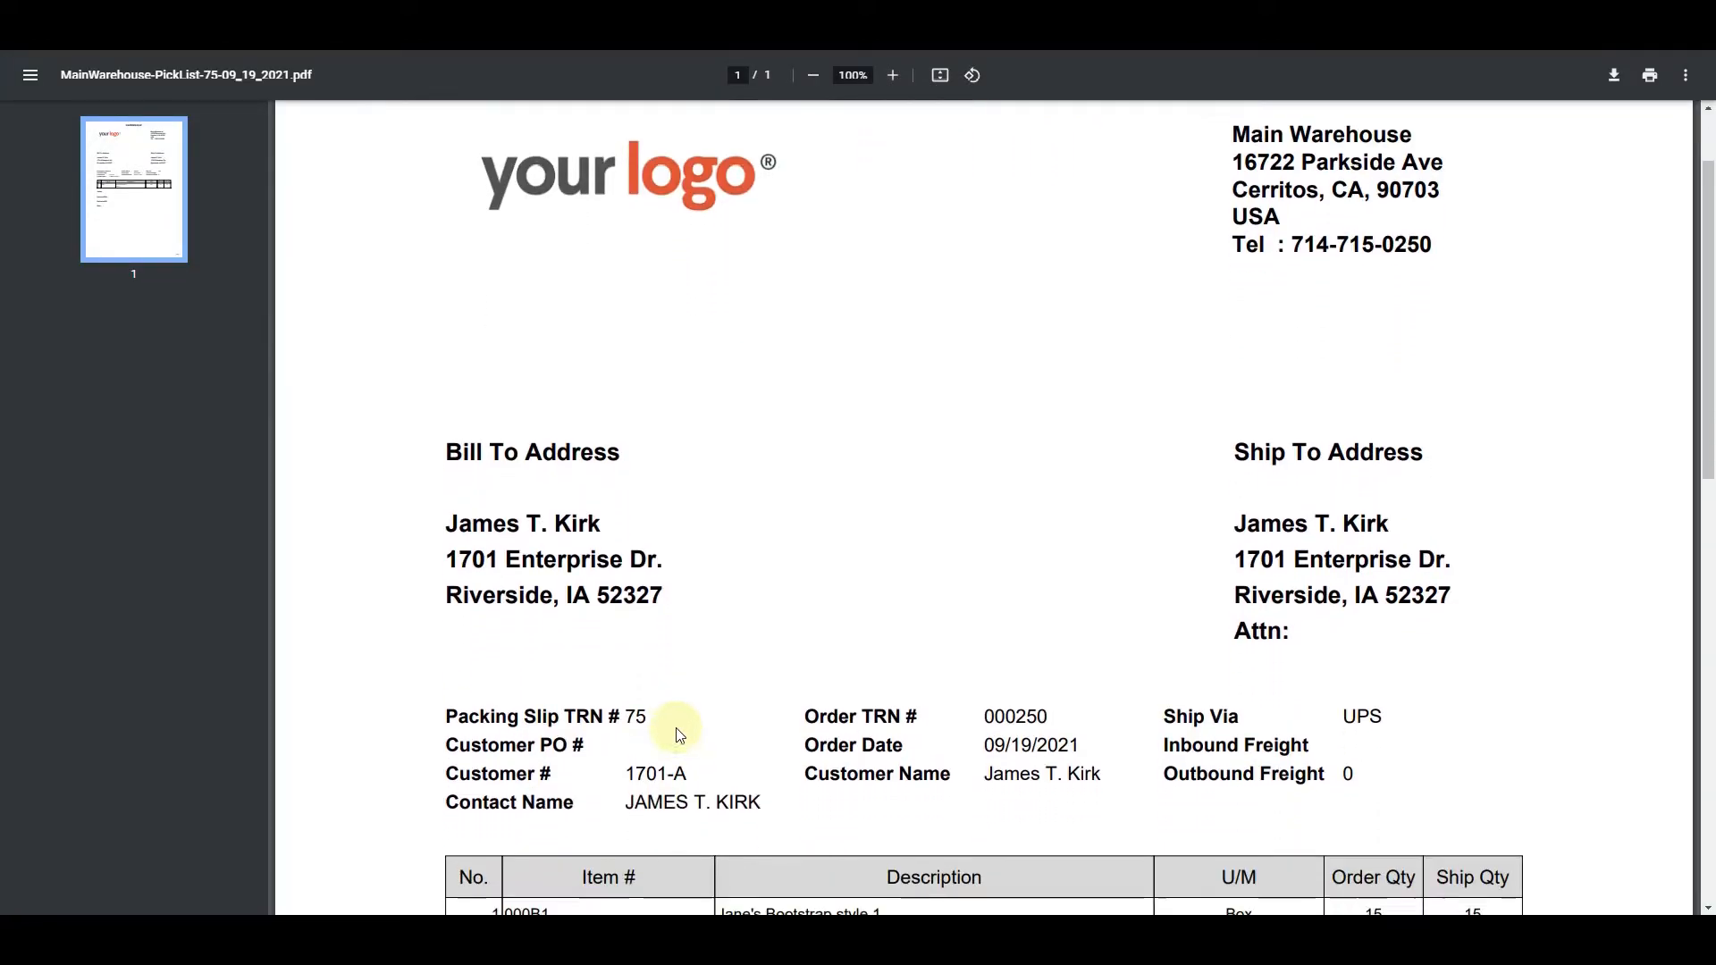
scroll(677, 735, "down", 3)
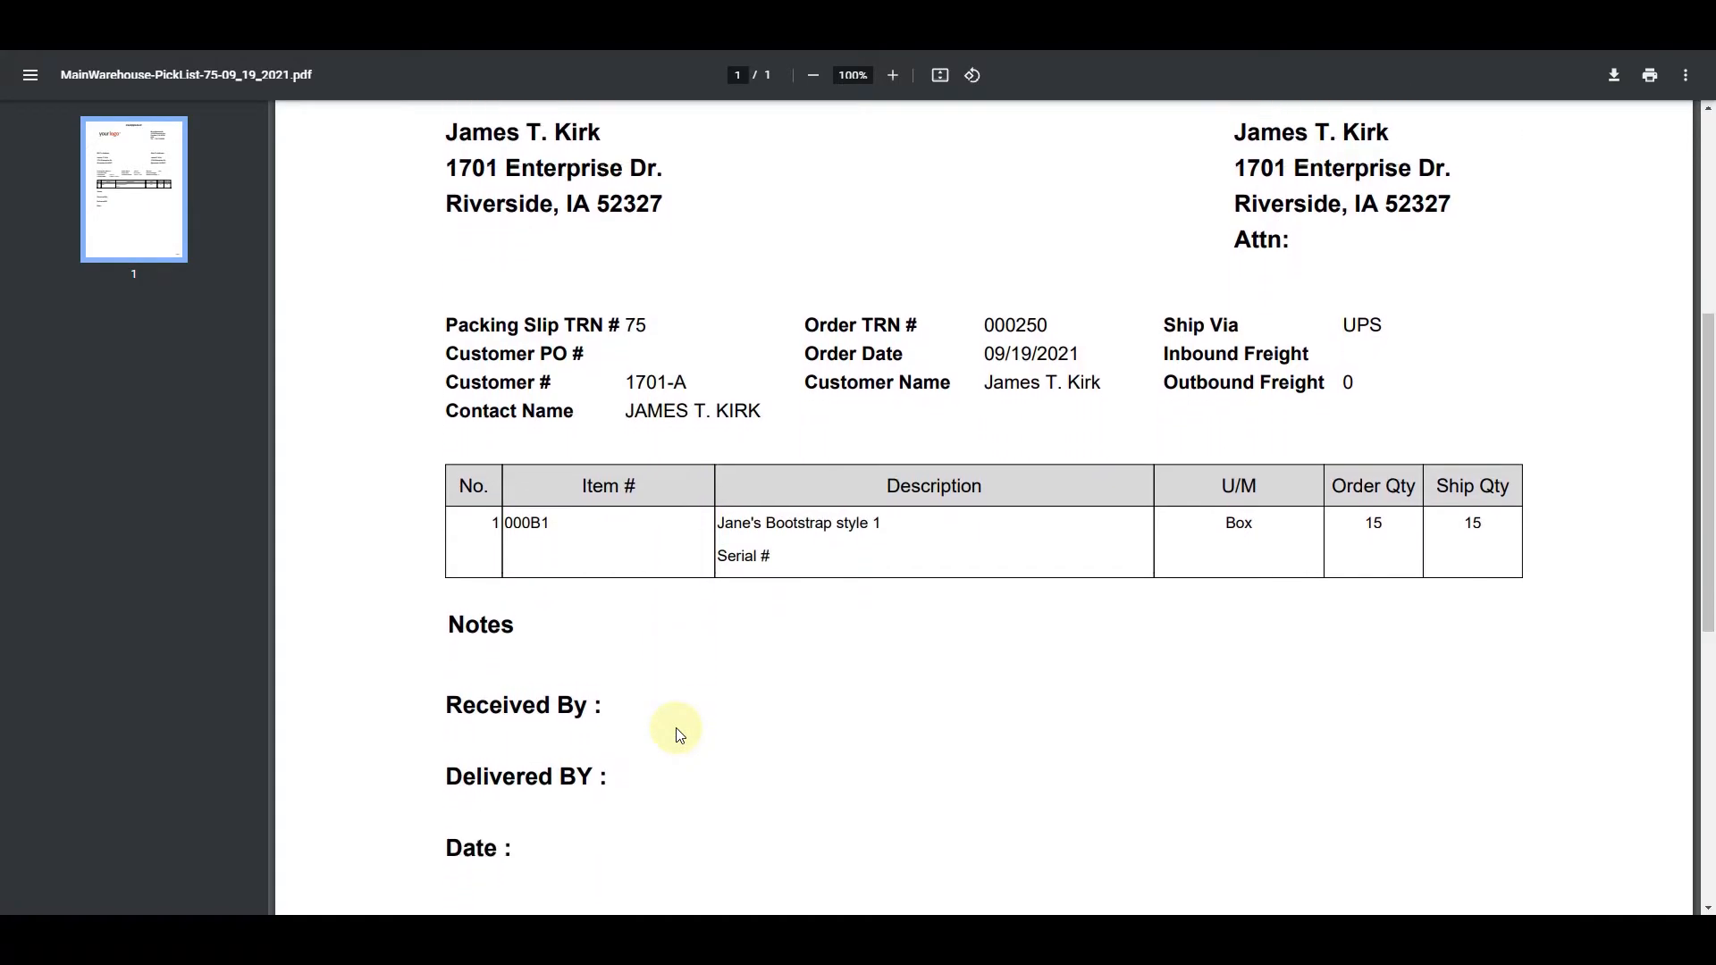
scroll(676, 734, "down", 3)
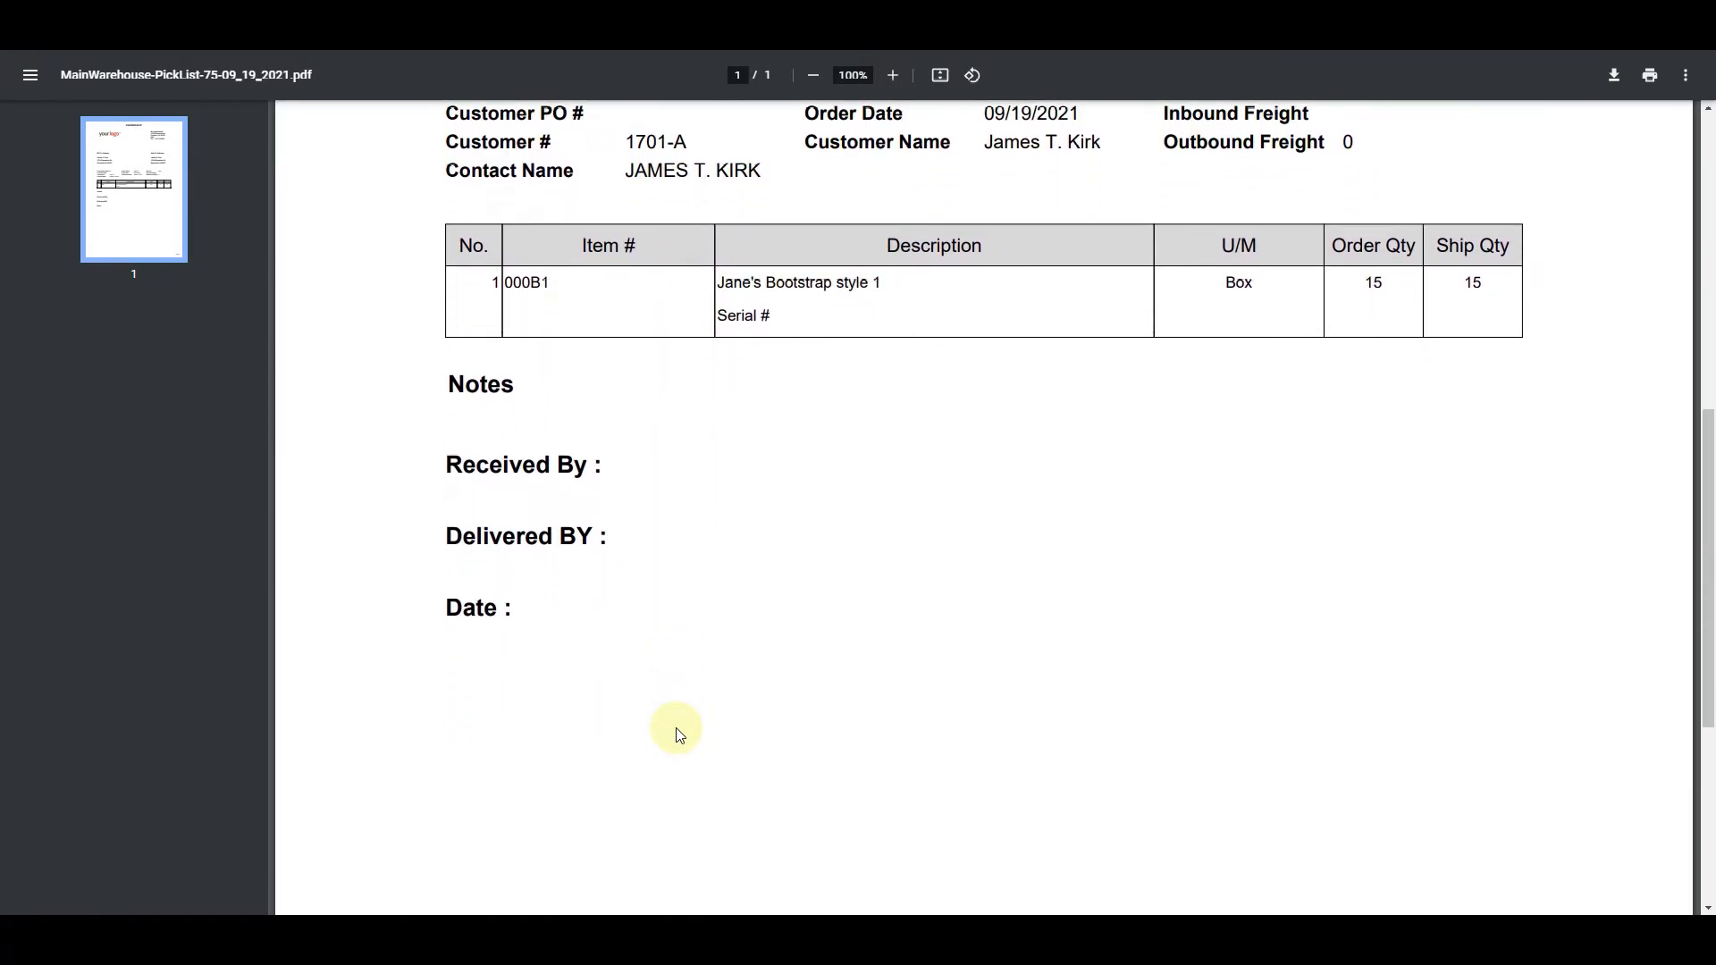
scroll(677, 735, "down", 3)
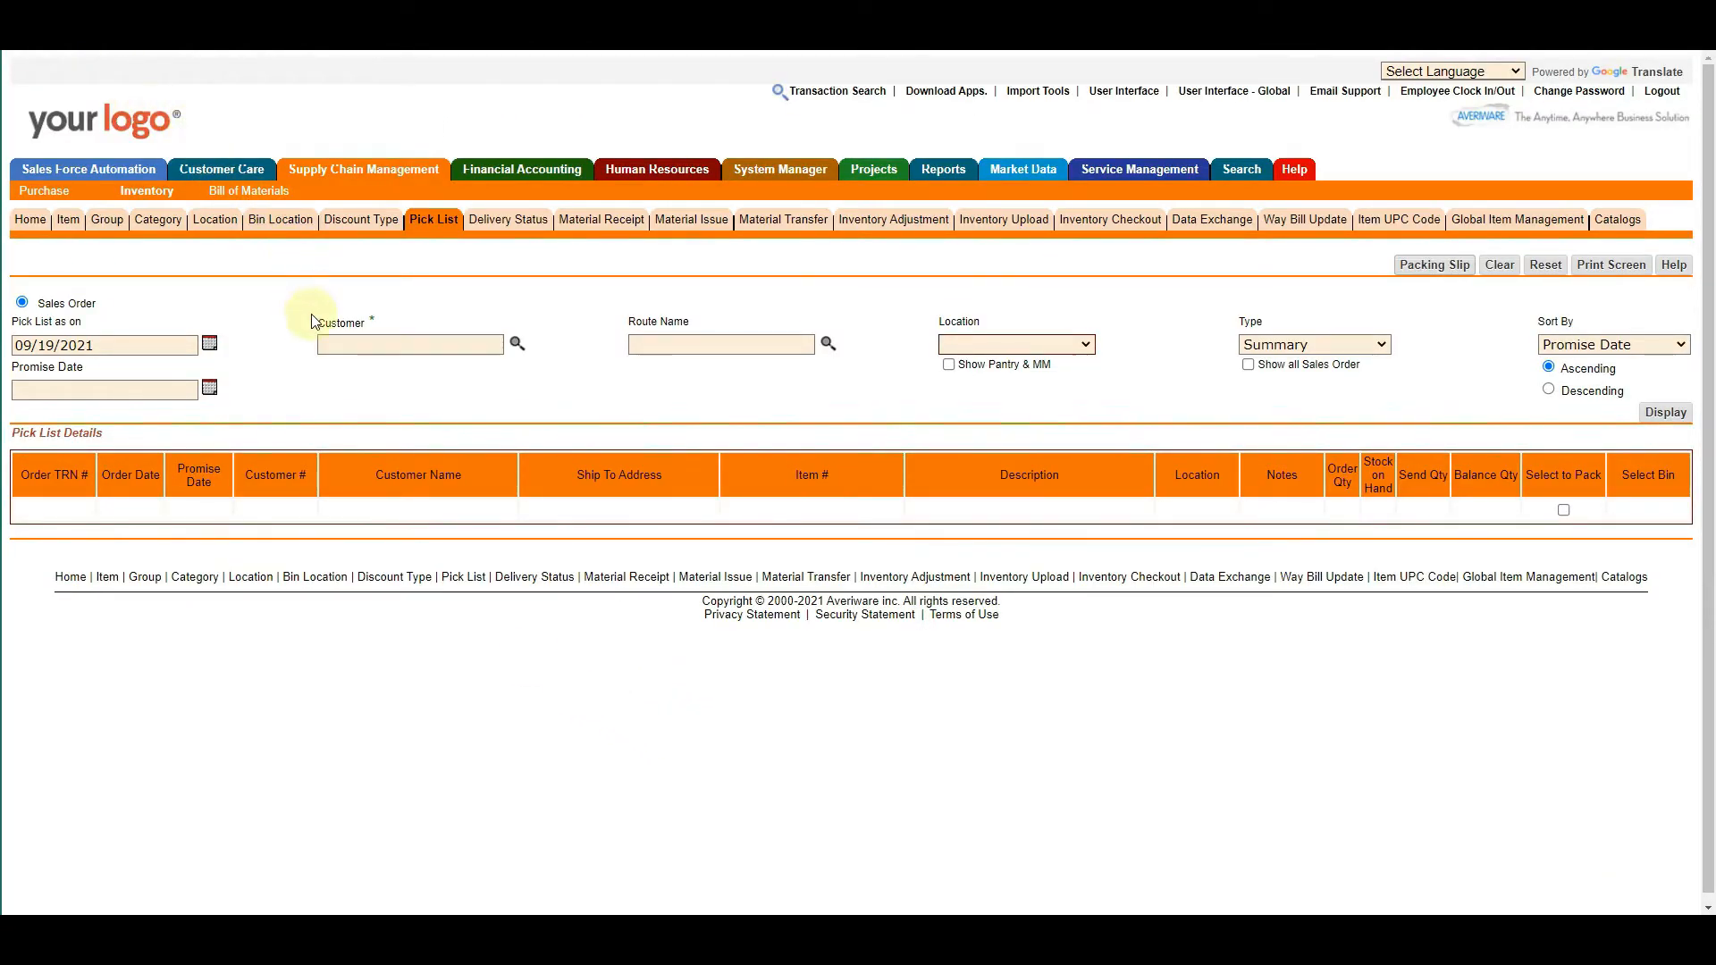
In Averiware's Financial Accounting module, generate the receivables Invoice List sorted by Trans. #.
left_click(485, 169)
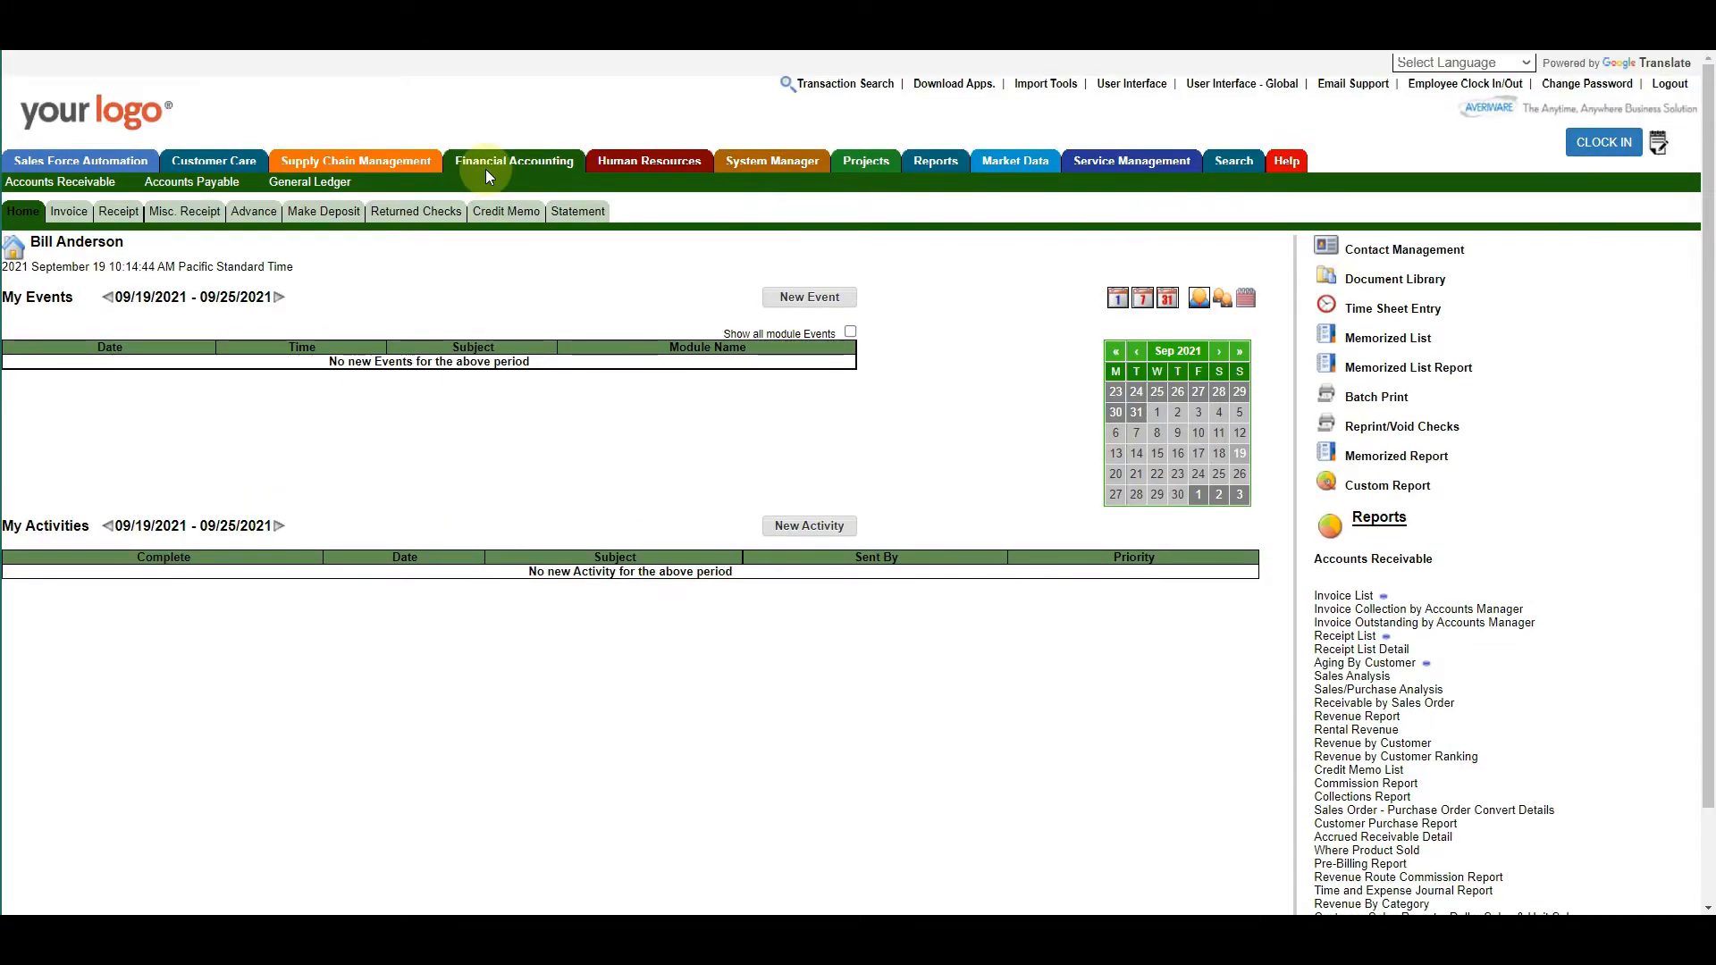
left_click(1329, 597)
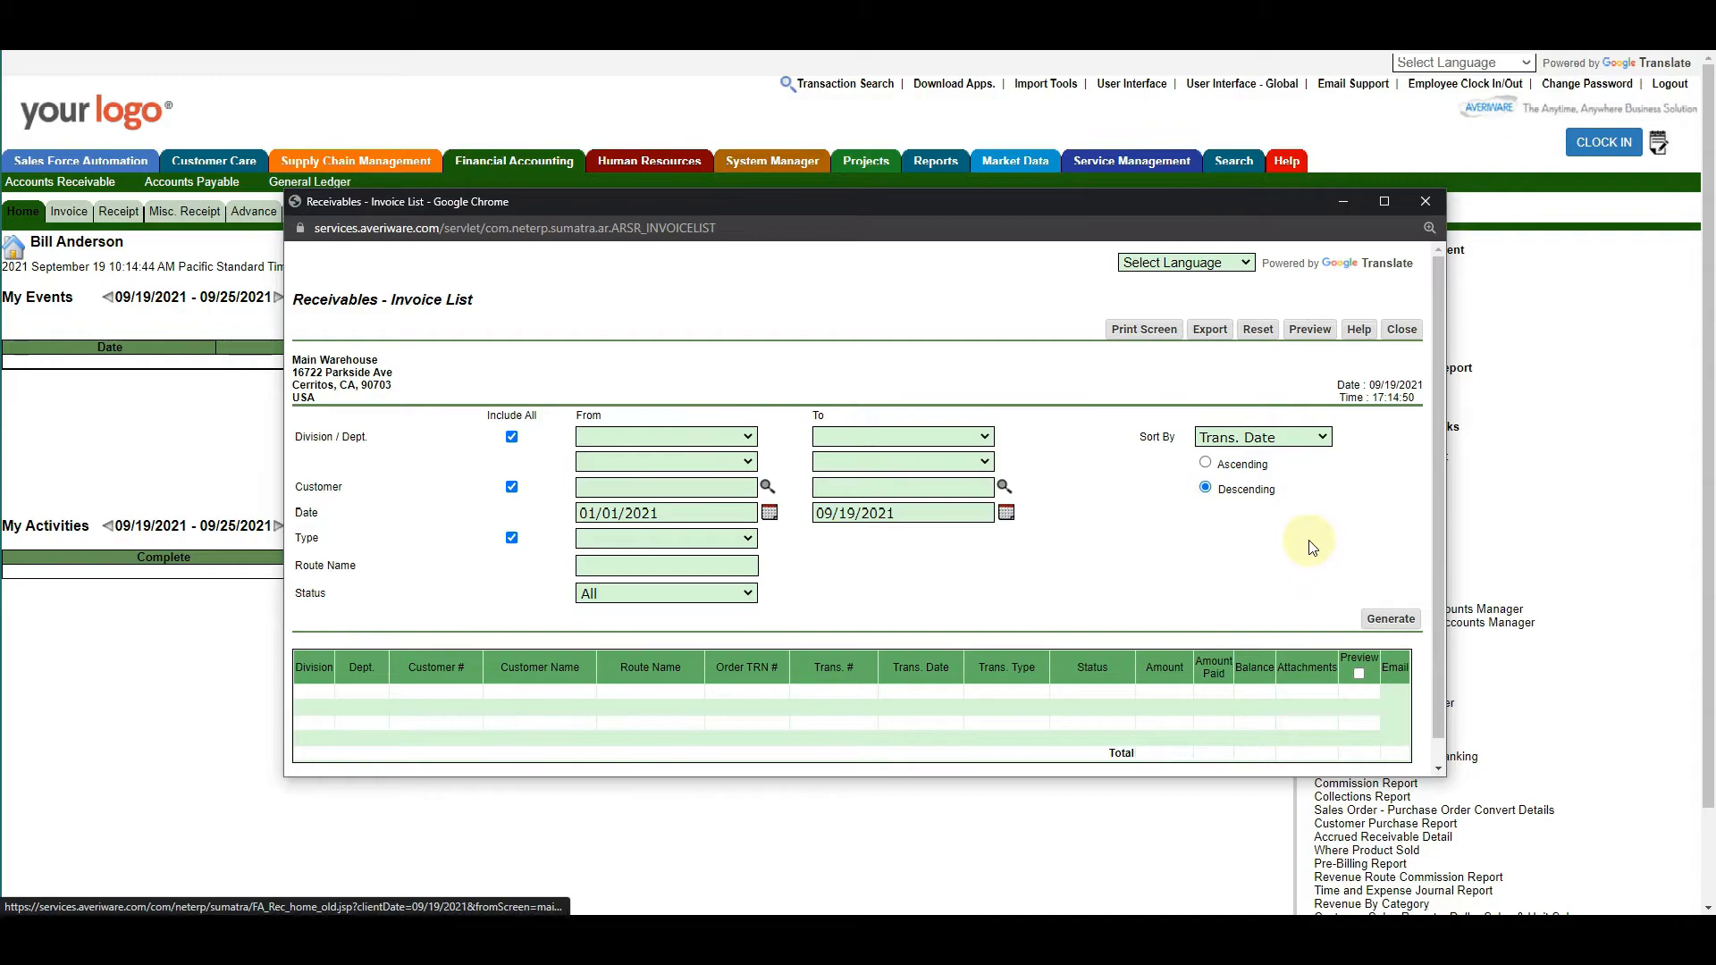
left_click(1287, 435)
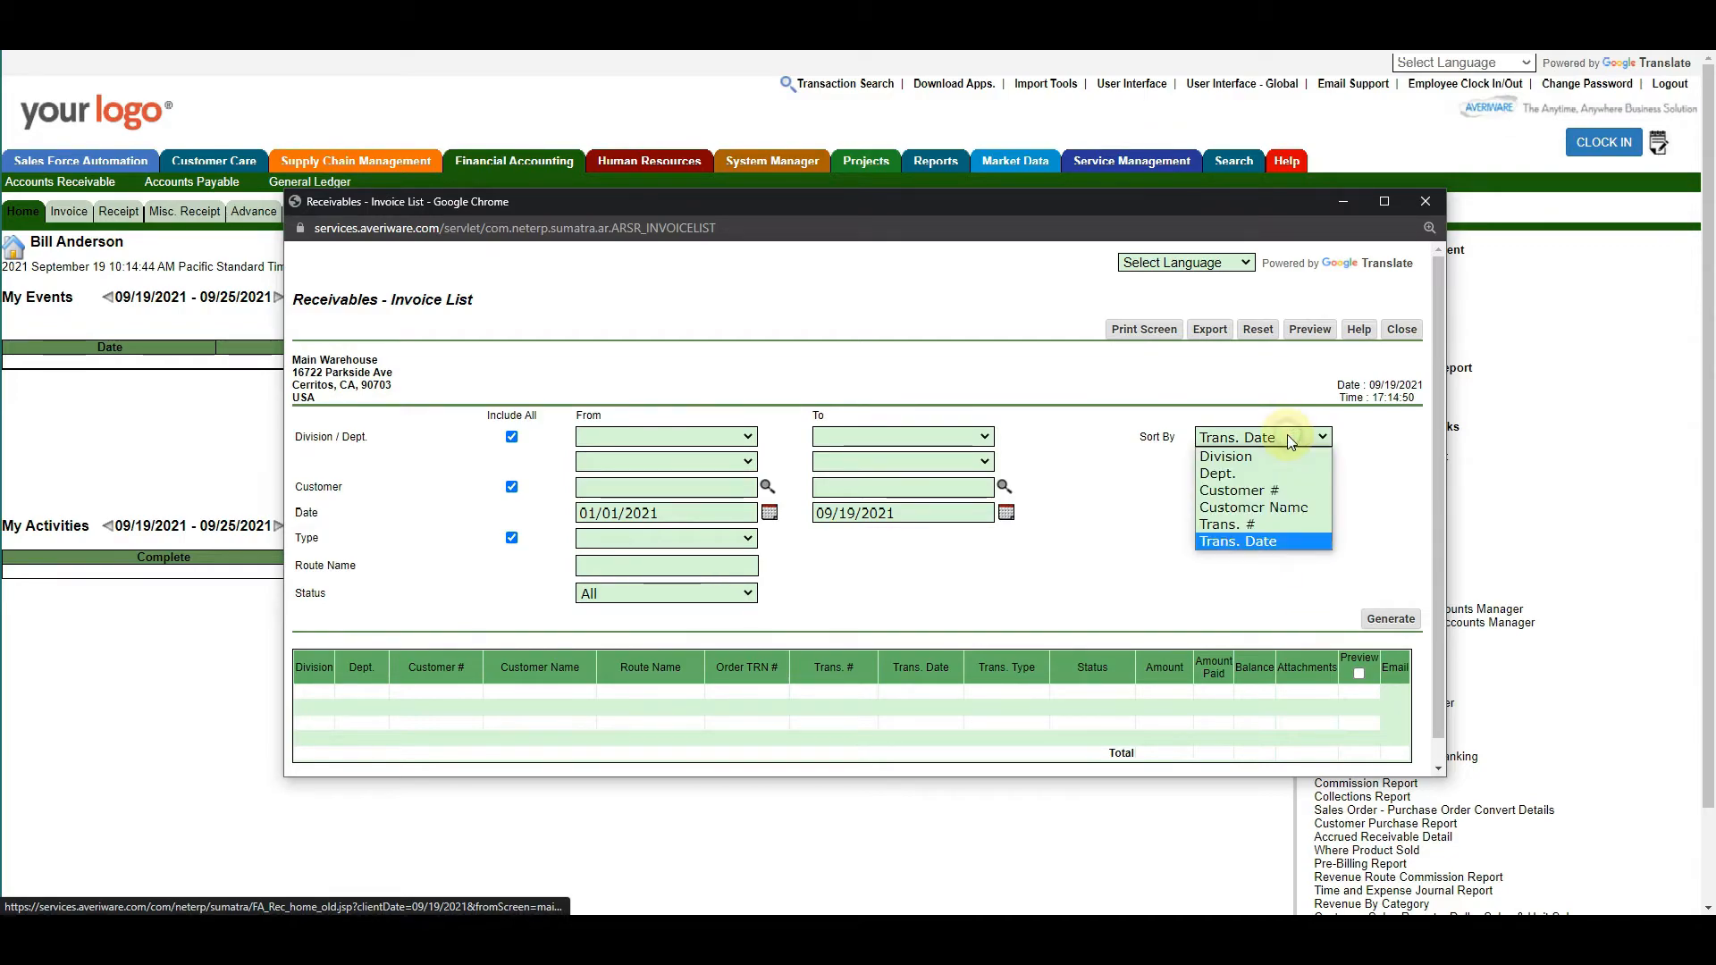
left_click(1267, 524)
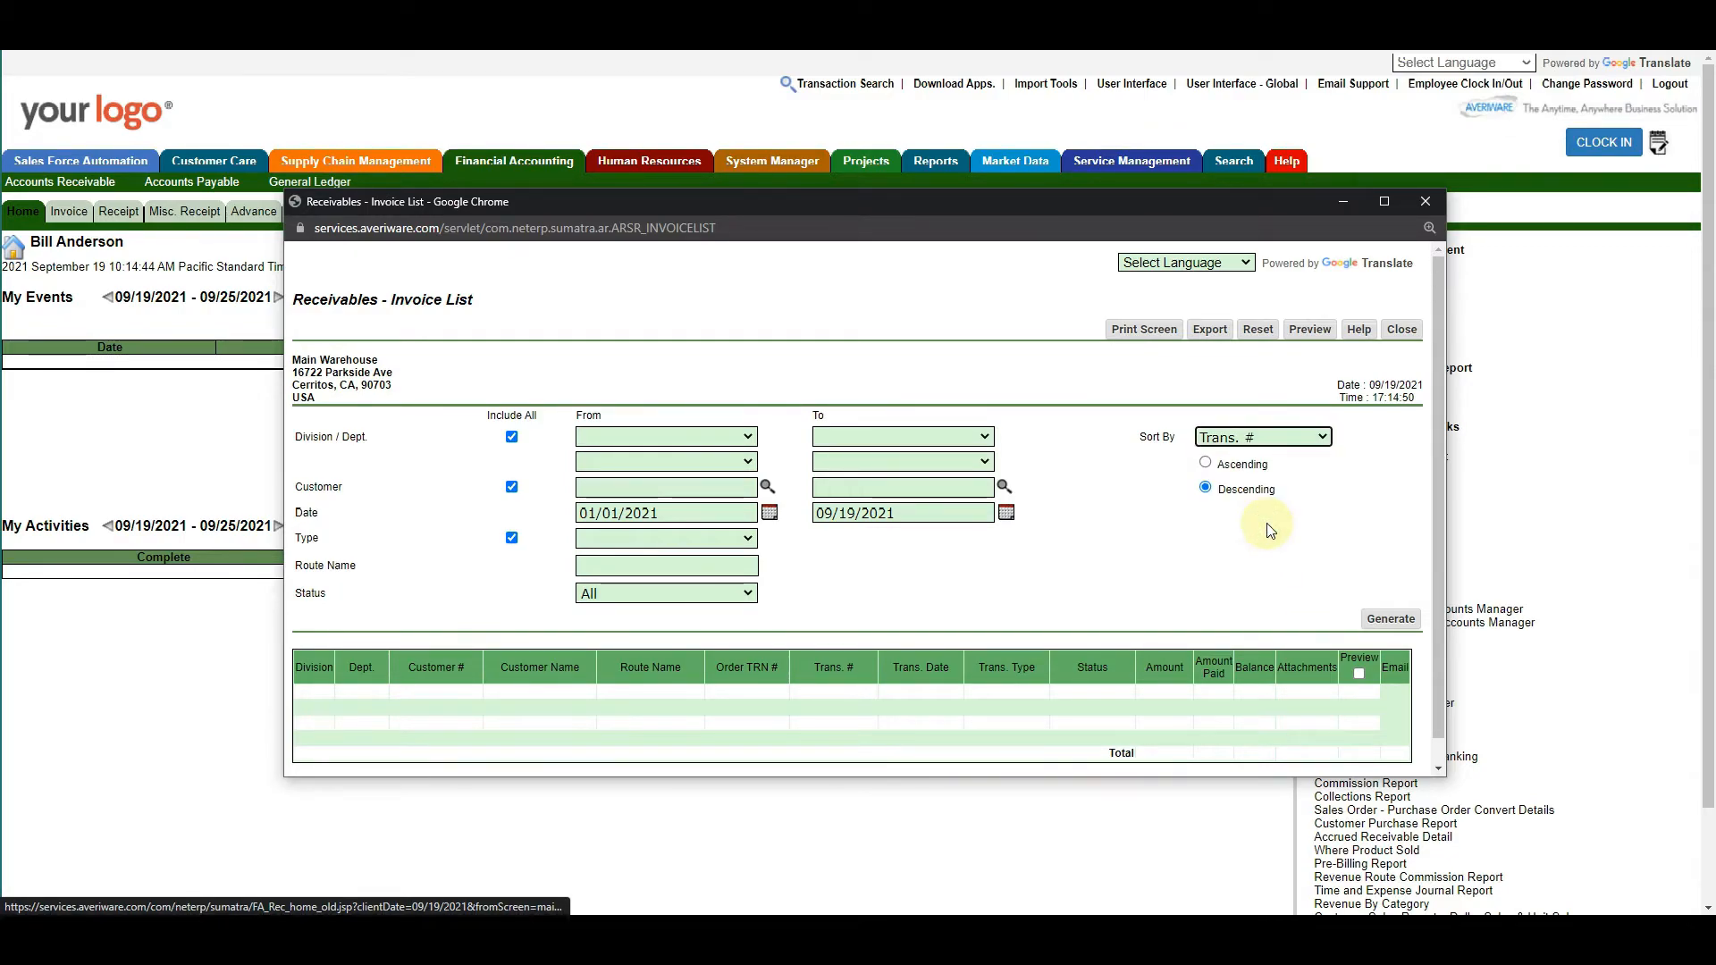
left_click(1381, 625)
scroll(1256, 536, "down", 1)
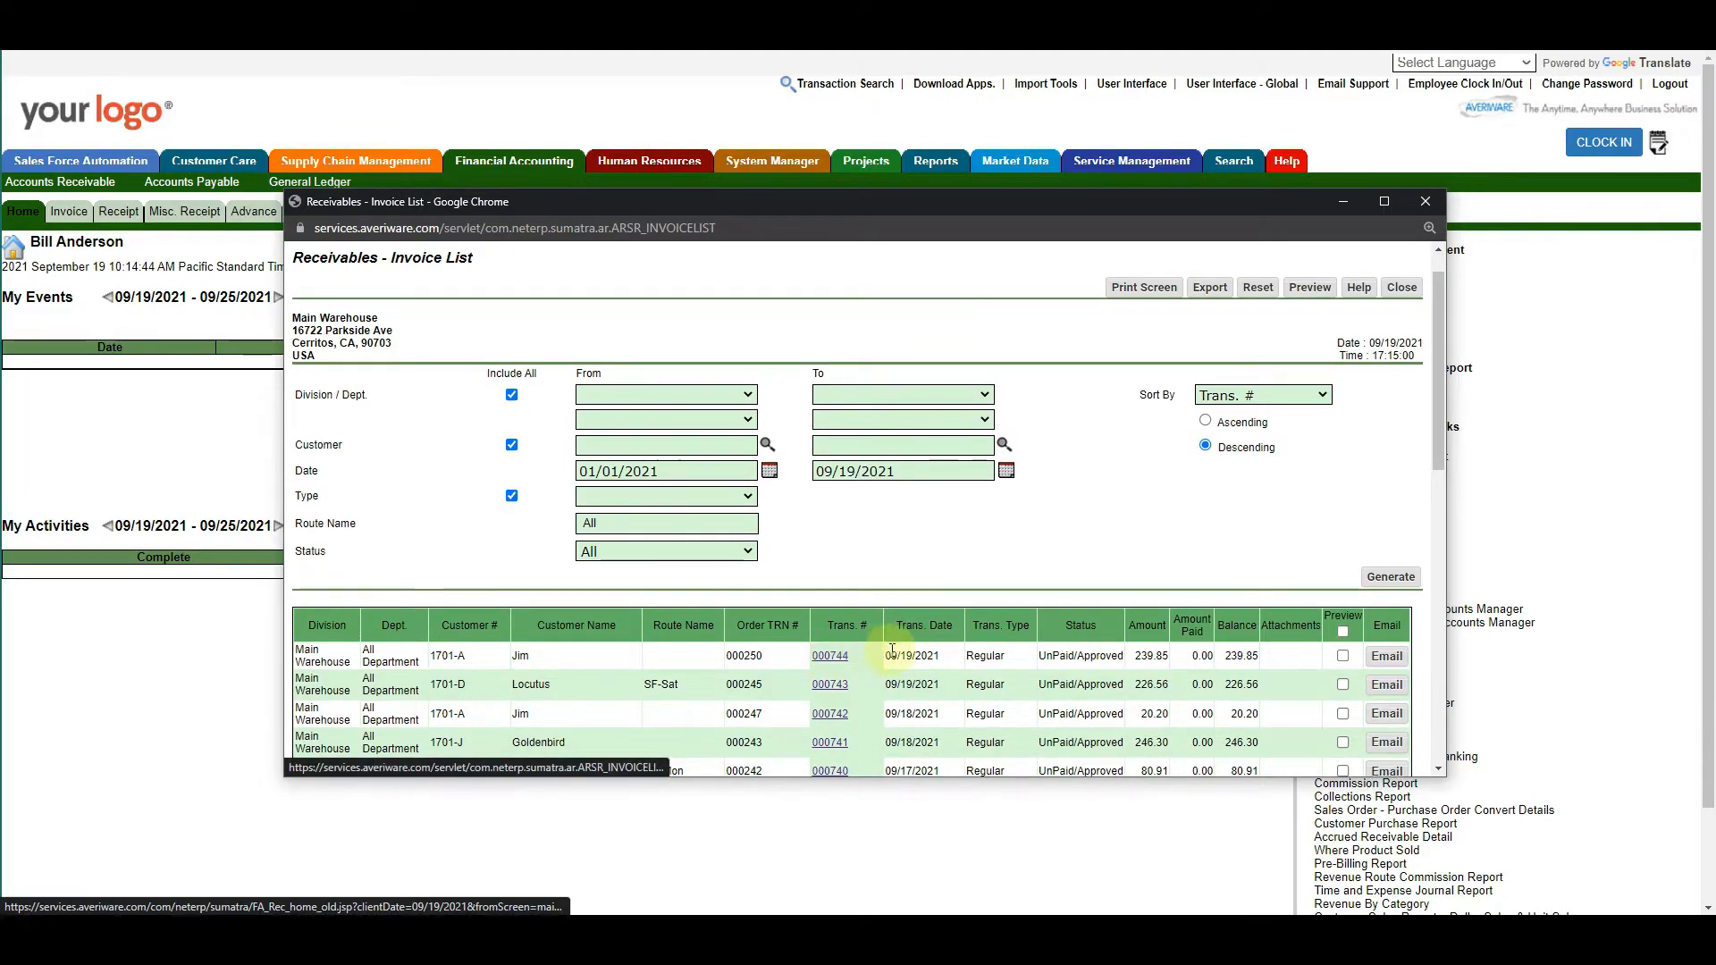
Mark the newest invoice for preview, send it from its email form without filling in any fields, and close the invoice list.
left_click(1342, 657)
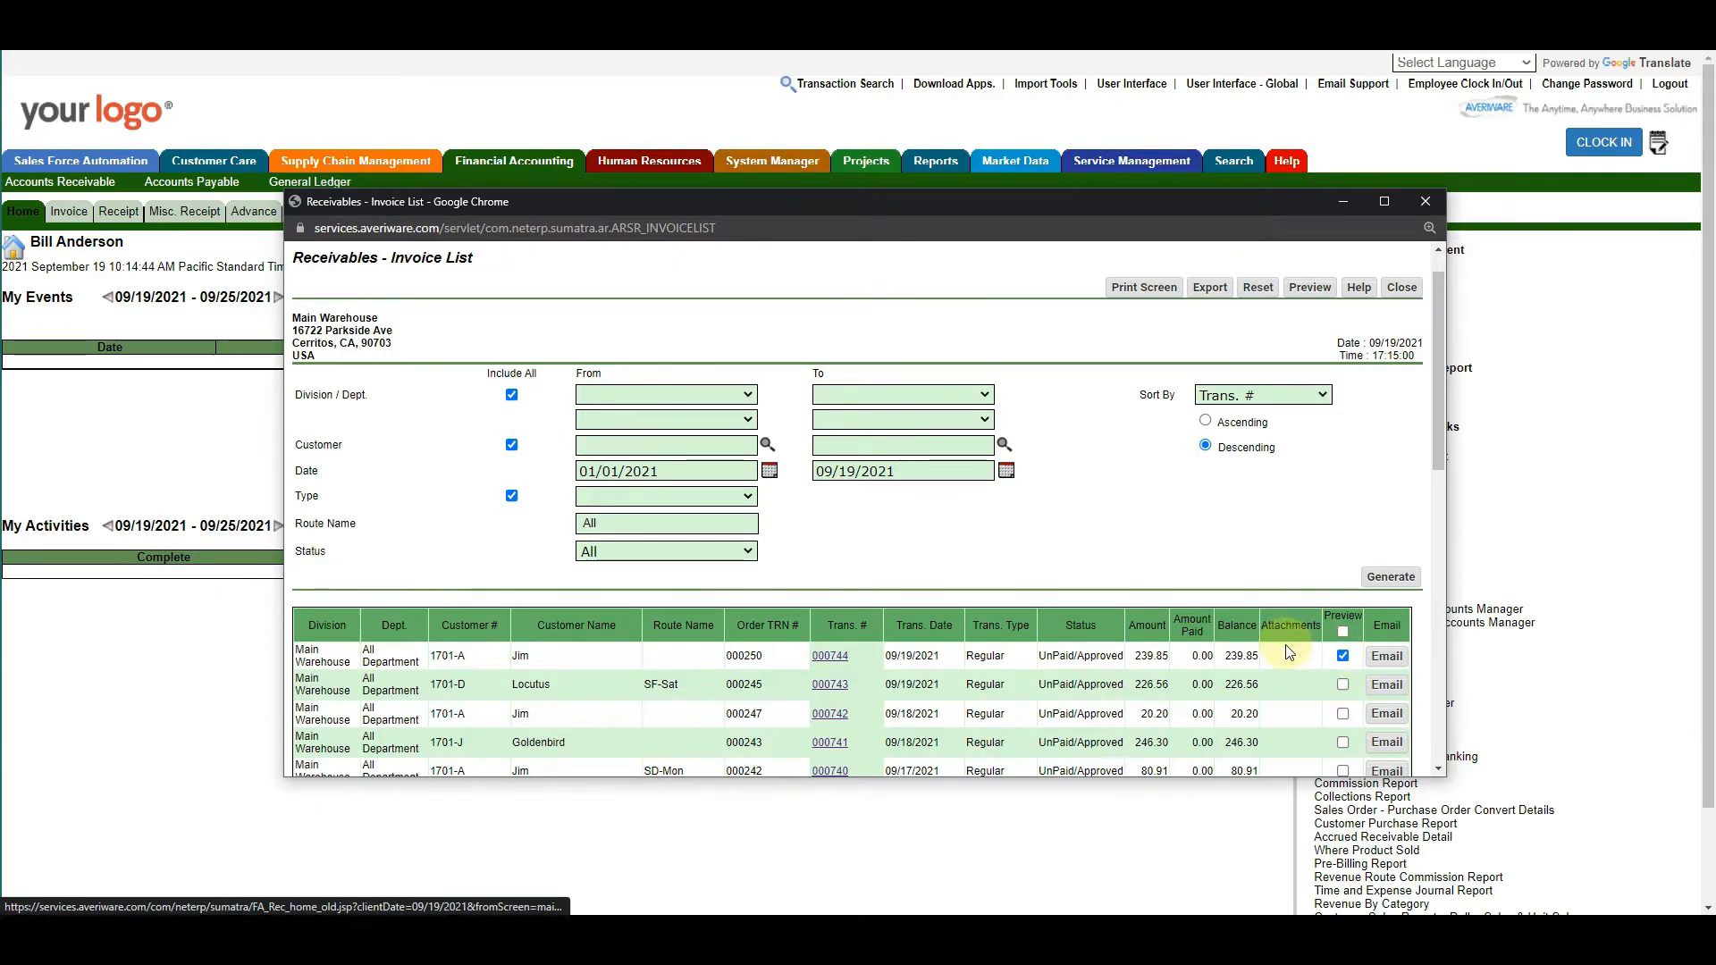
left_click(1387, 656)
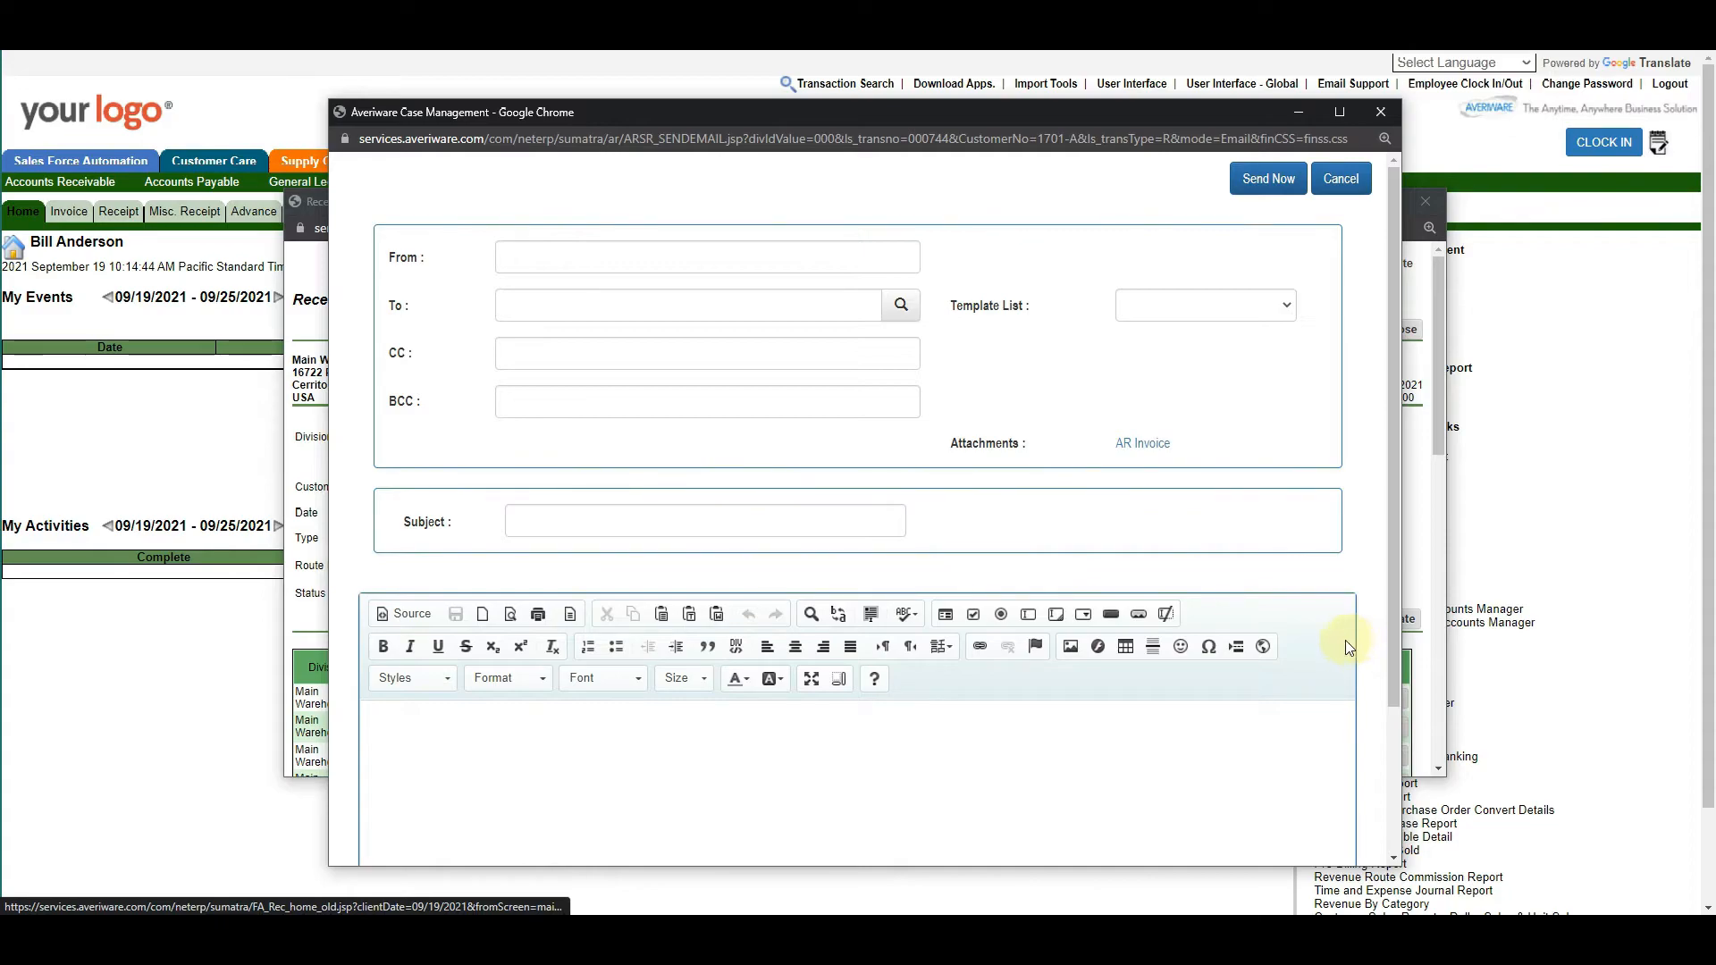
left_click(1282, 181)
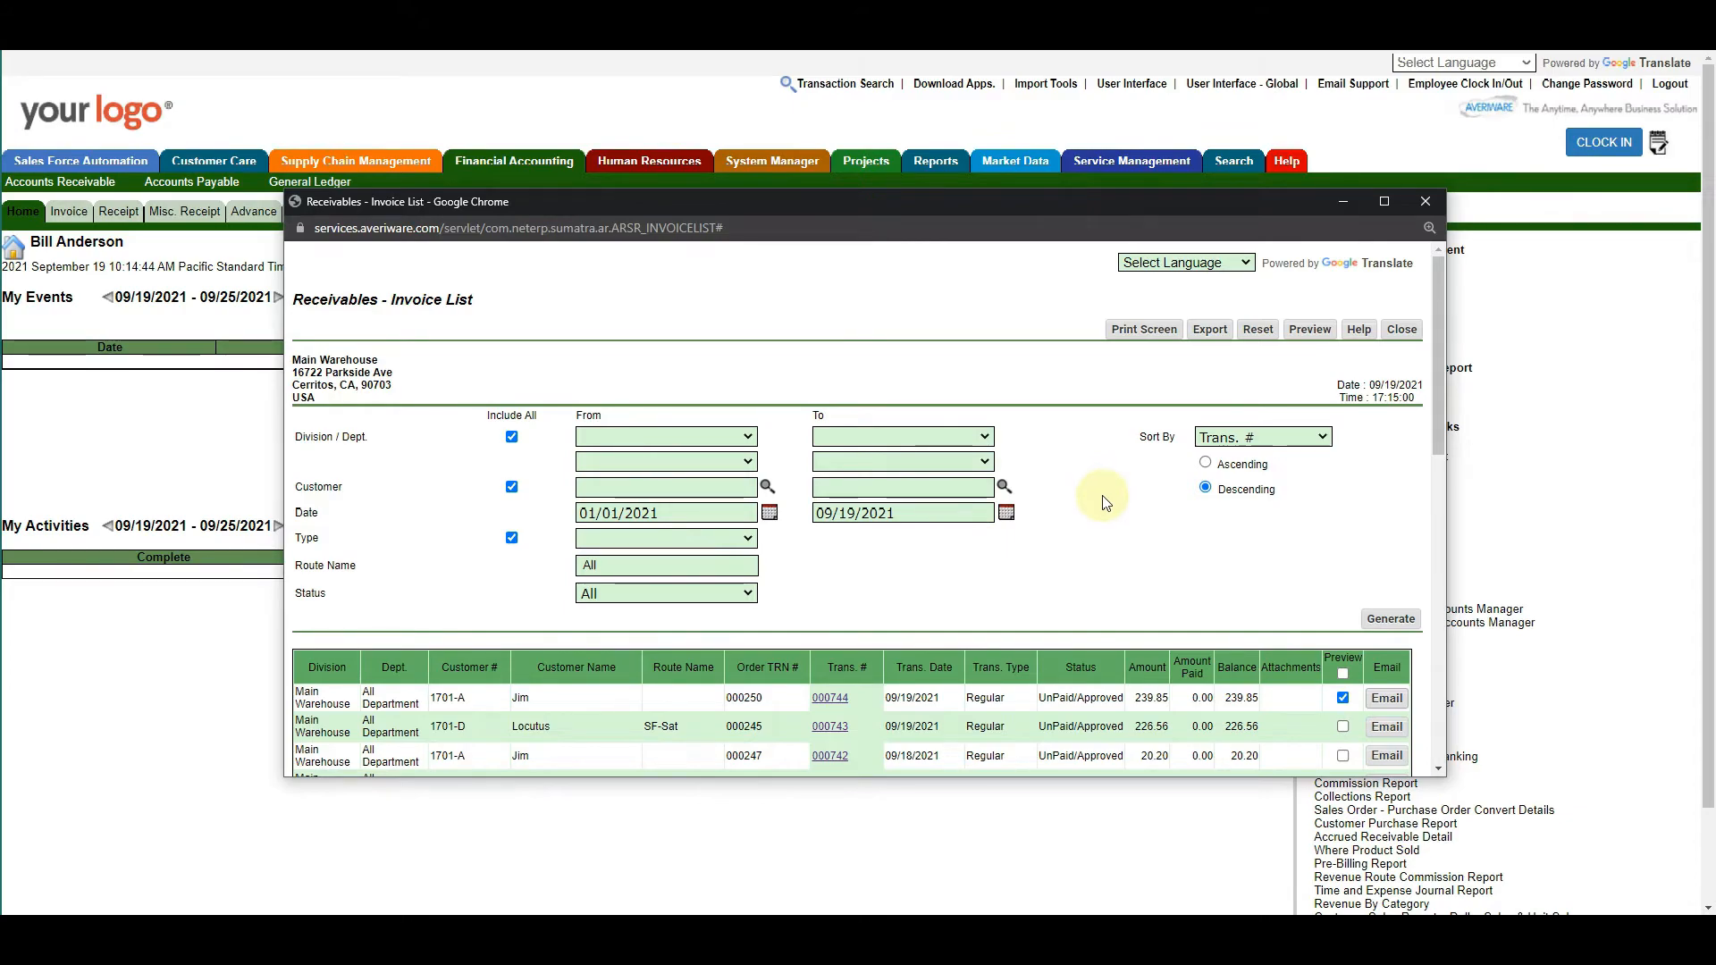
left_click(1399, 331)
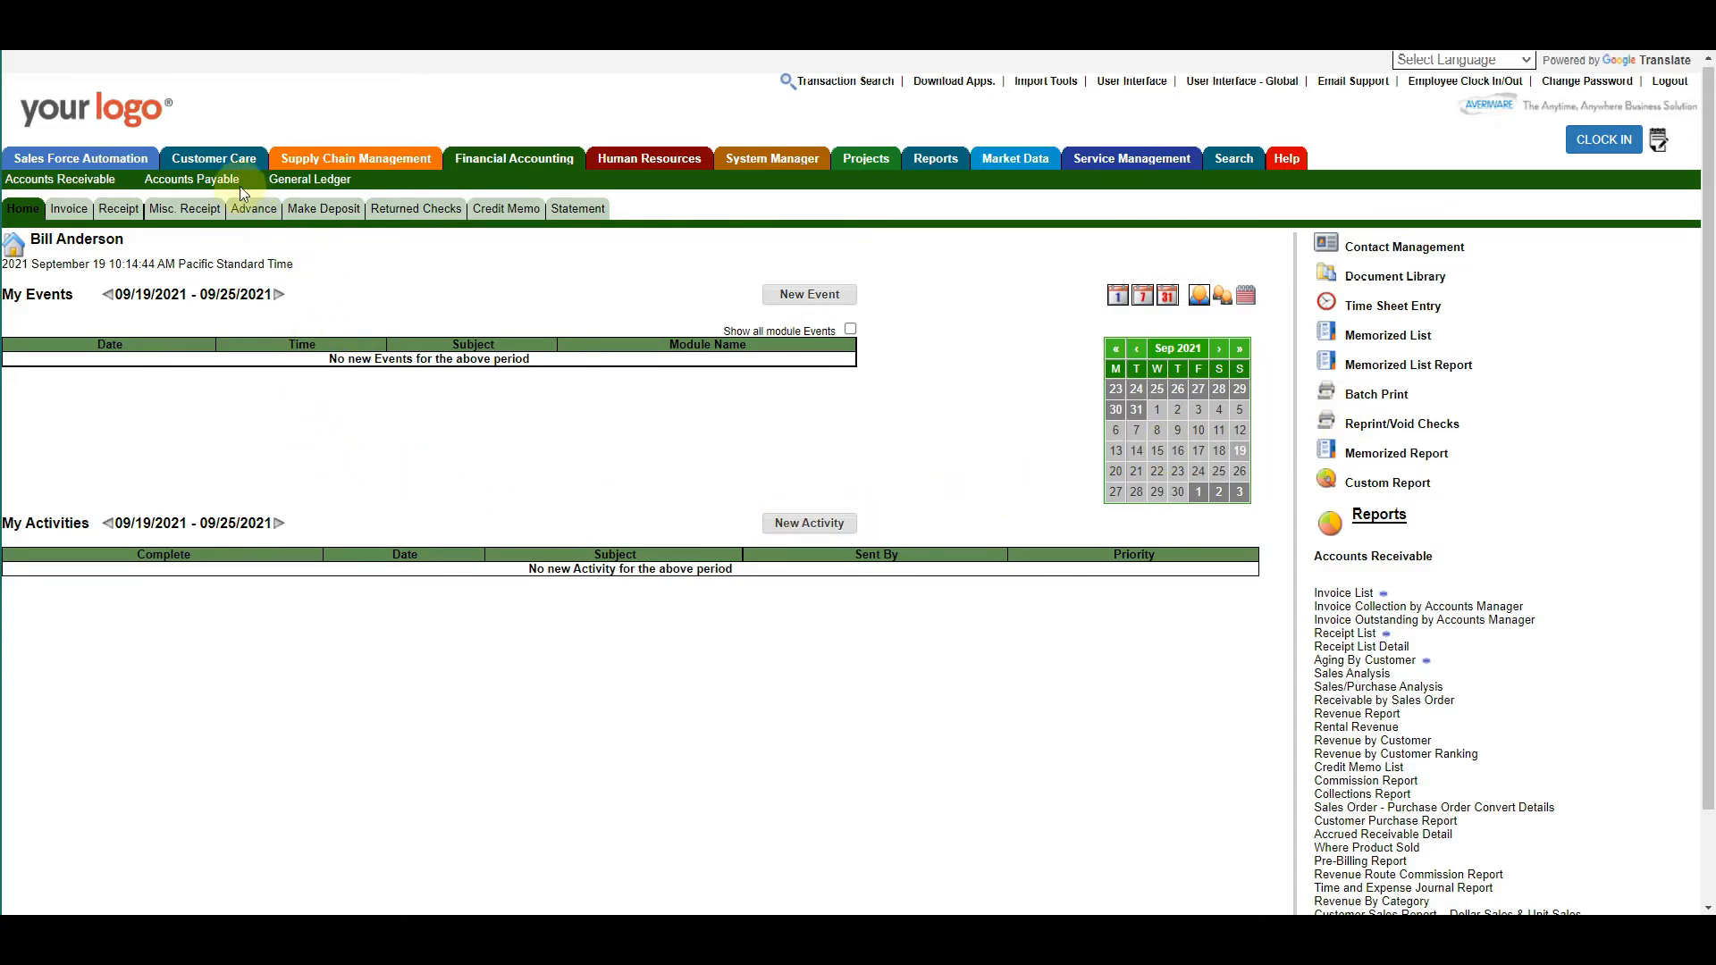
Open the newest sales order from the Customer Care activities and start a payment for it.
left_click(227, 158)
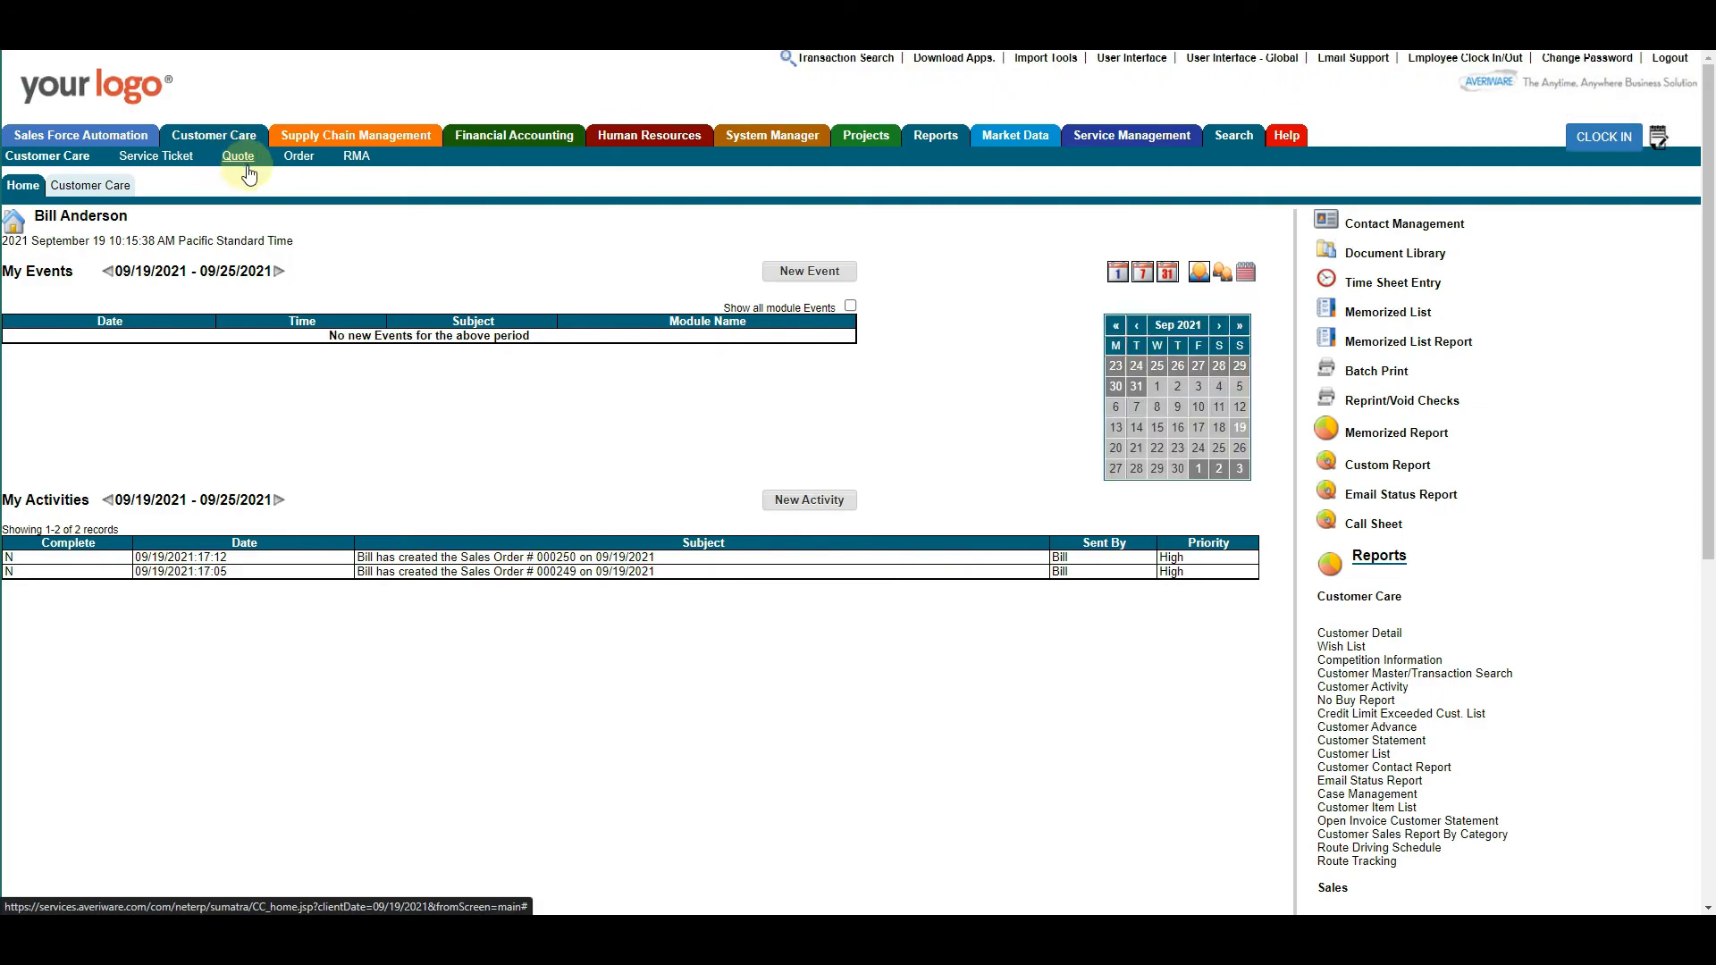
left_click(504, 585)
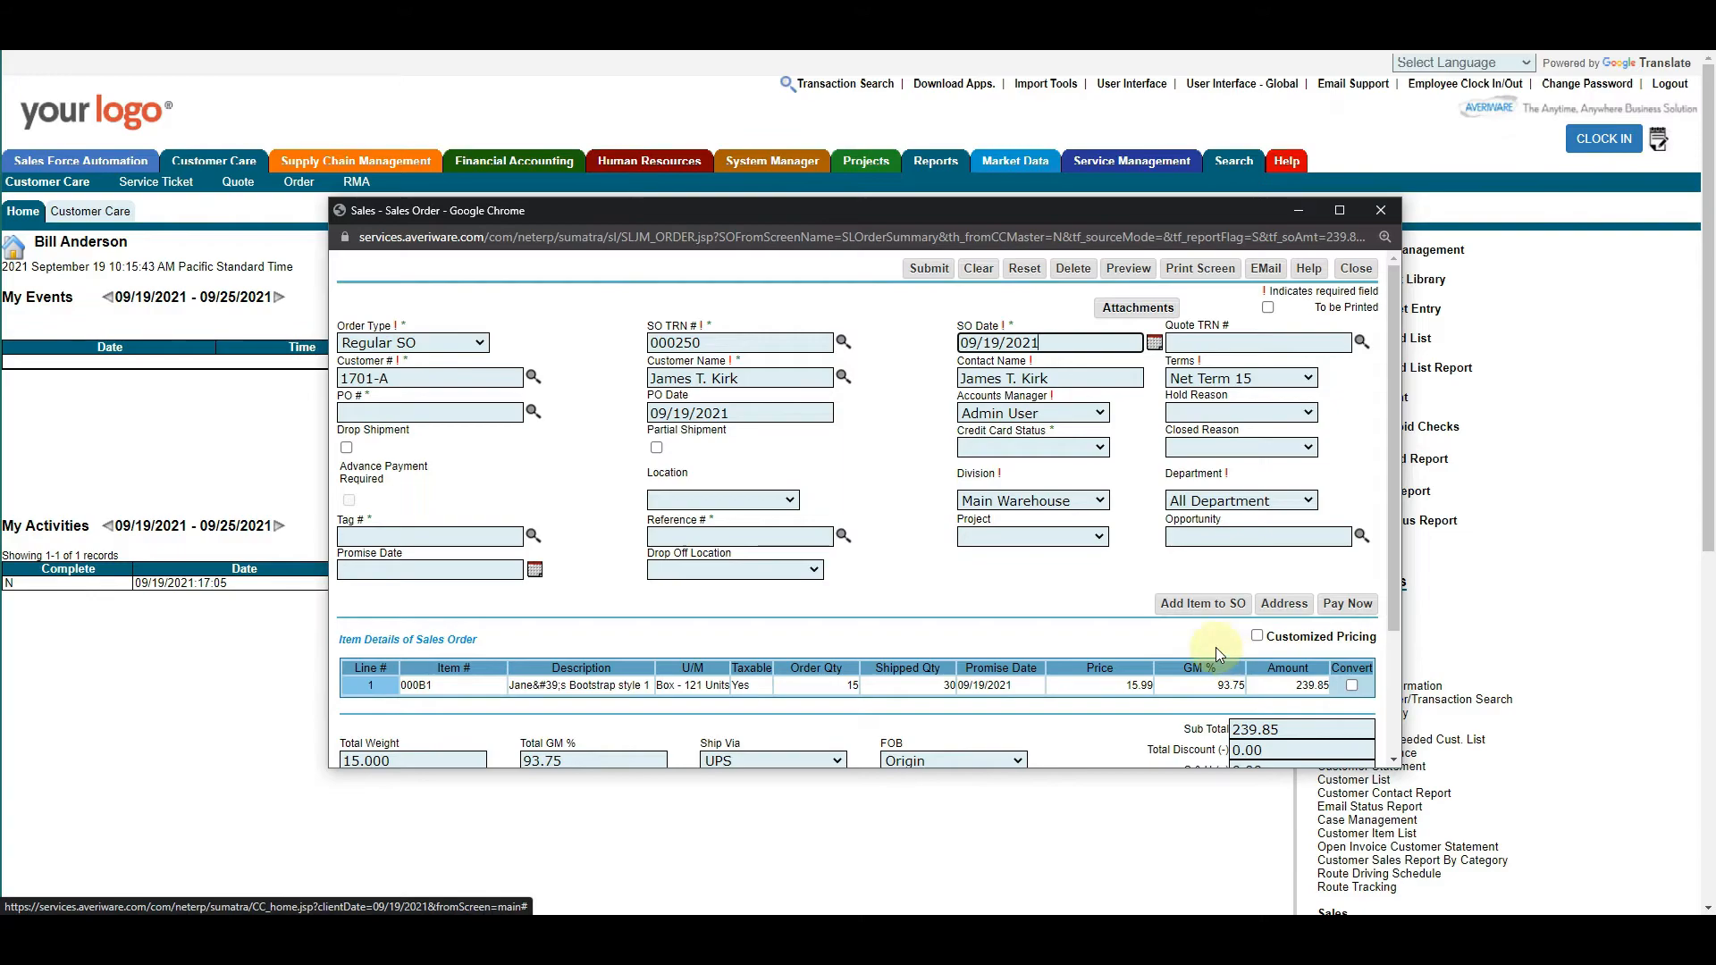
left_click(1348, 607)
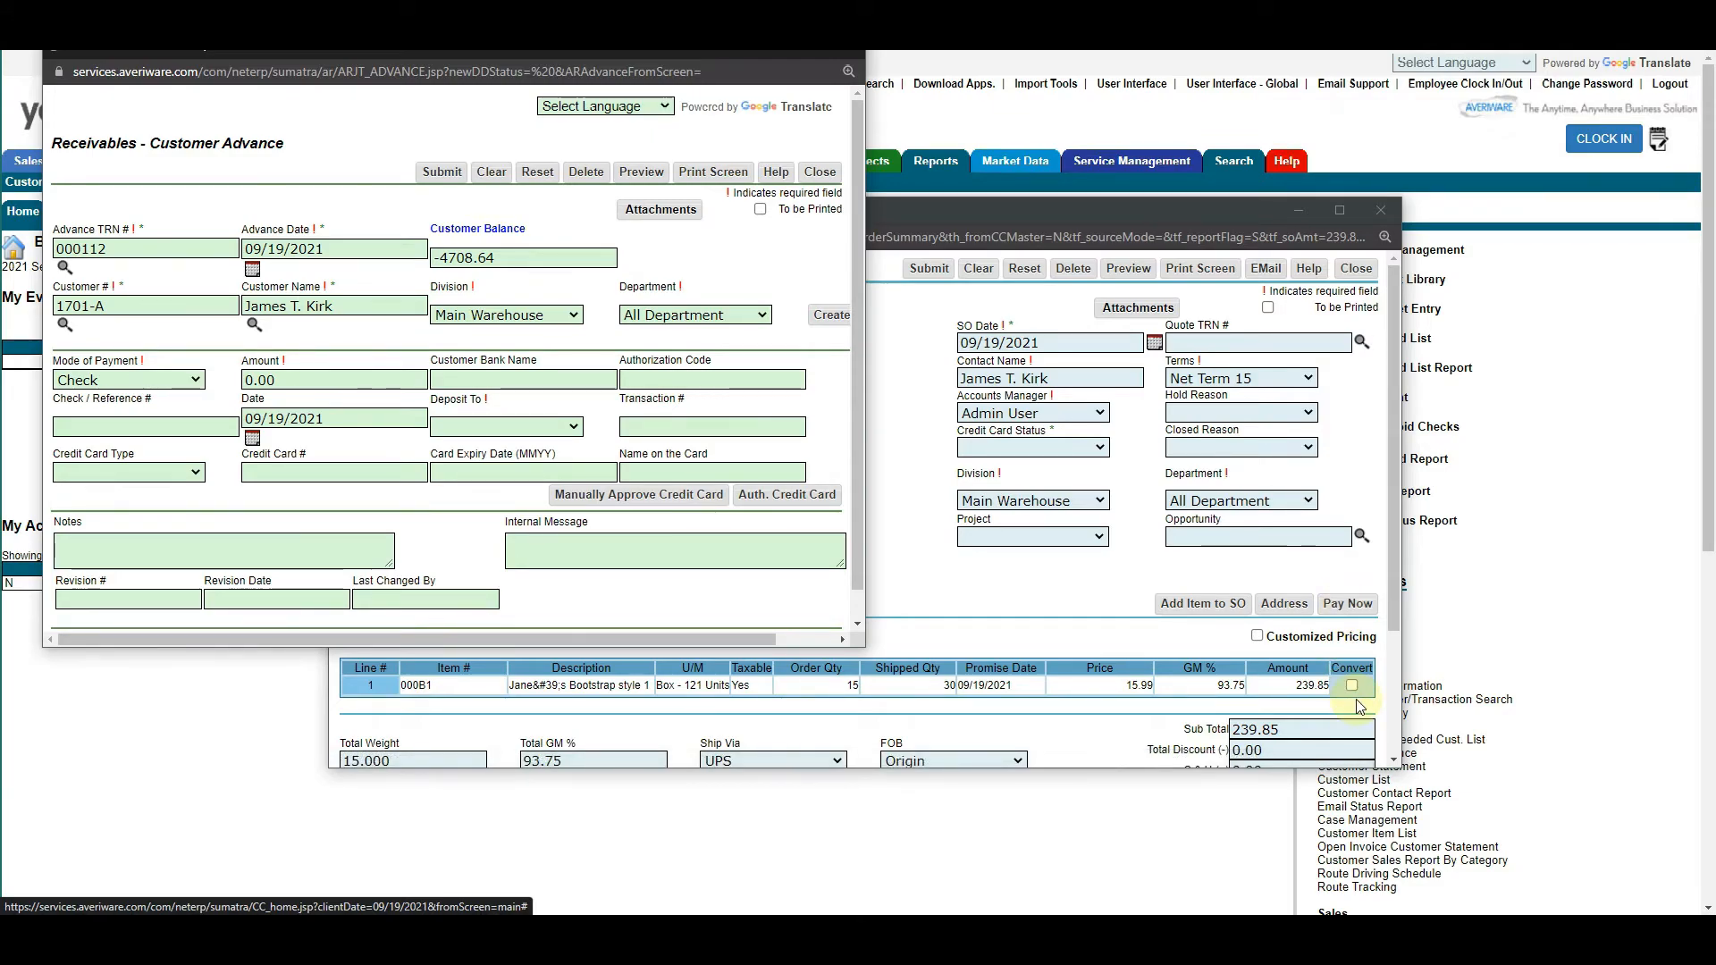
Fill in the customer advance with an amount of 9899, the check reference number and Checking as the deposit account.
scroll(690, 546, "down", 1)
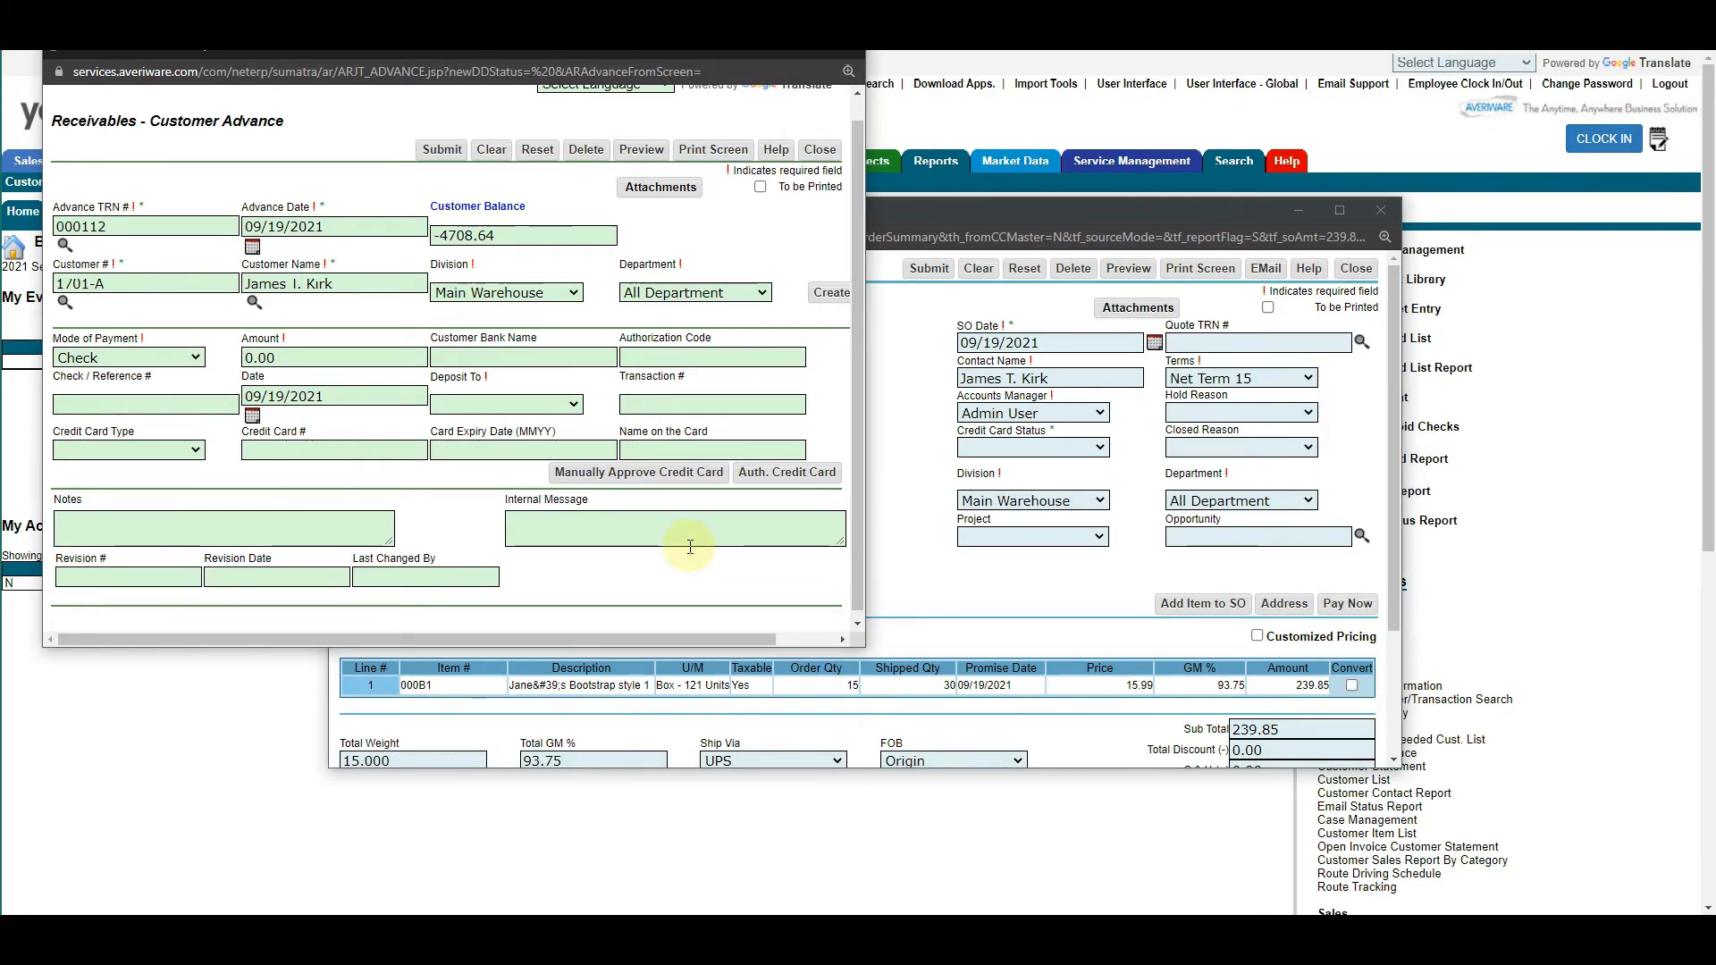
left_click(363, 358)
type("9899")
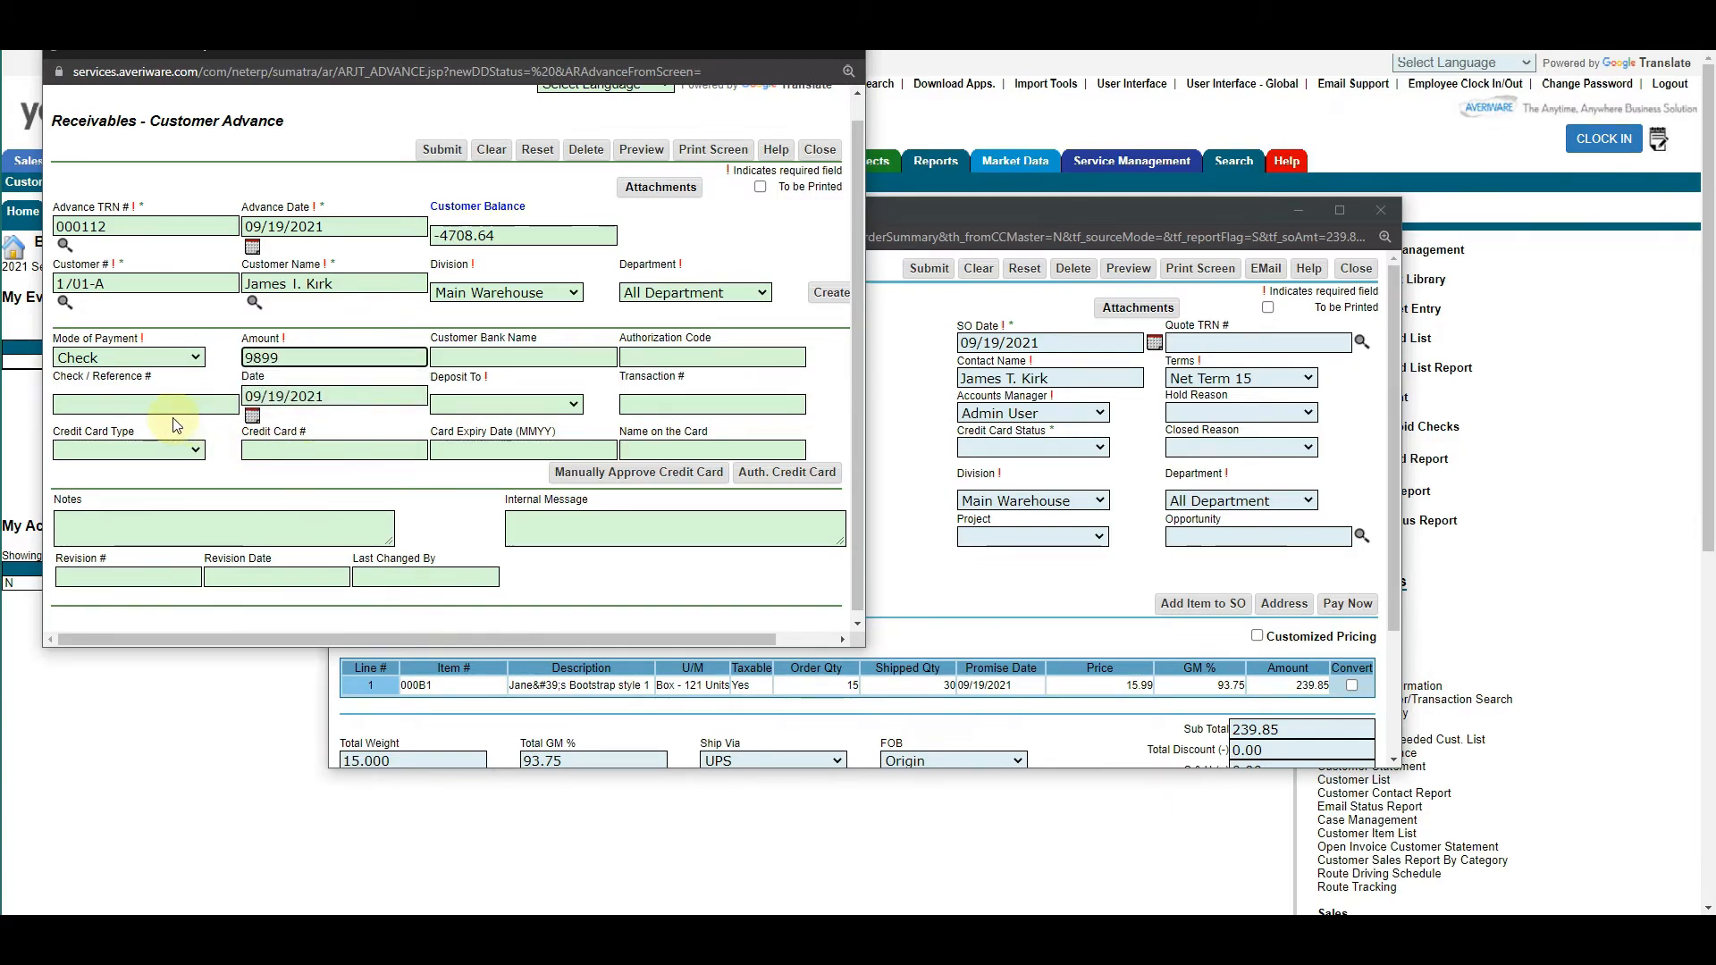
left_click(143, 404)
left_click(134, 438)
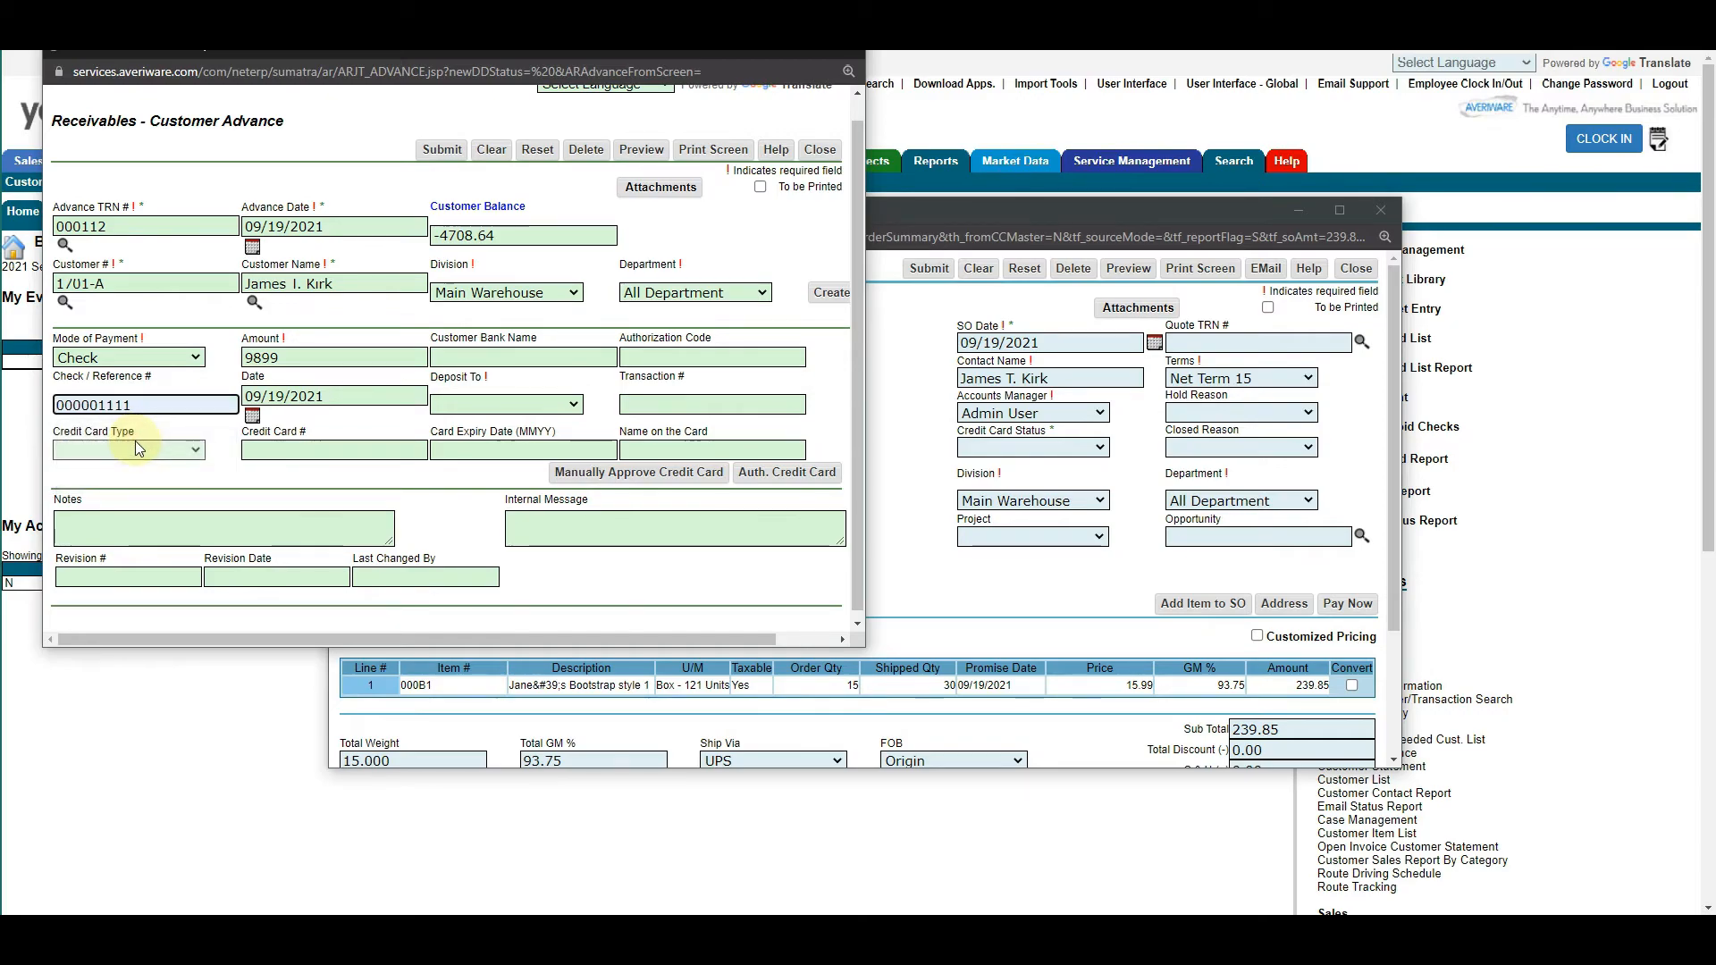
left_click(450, 409)
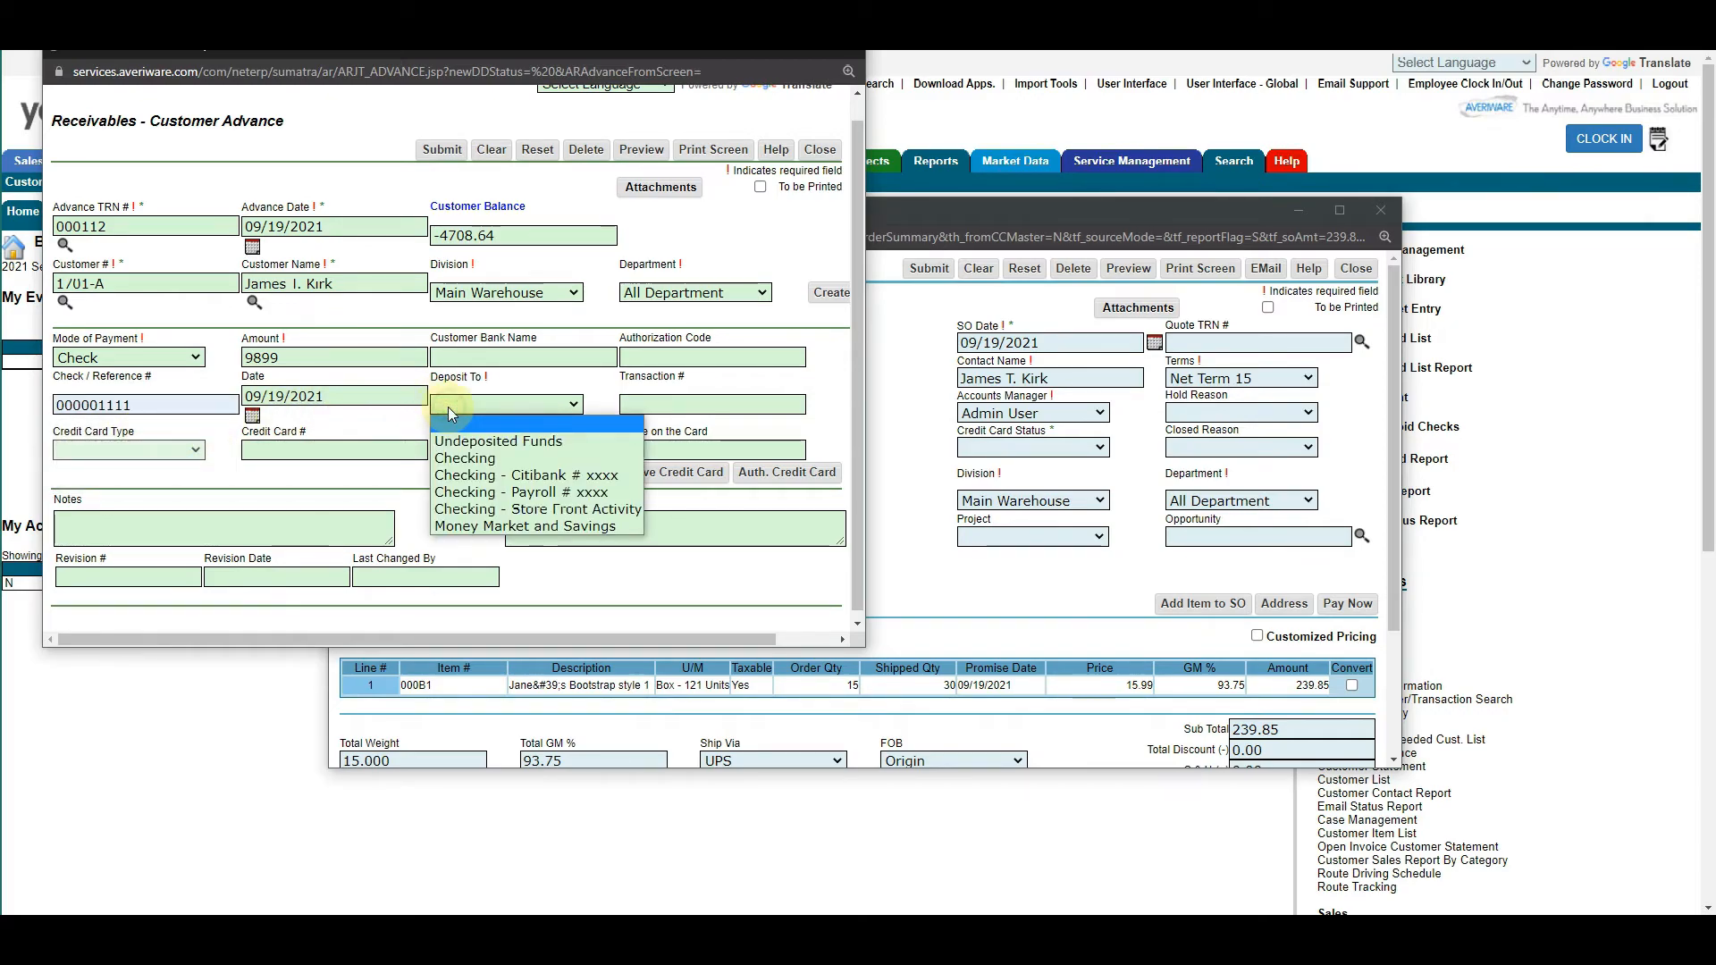
left_click(463, 460)
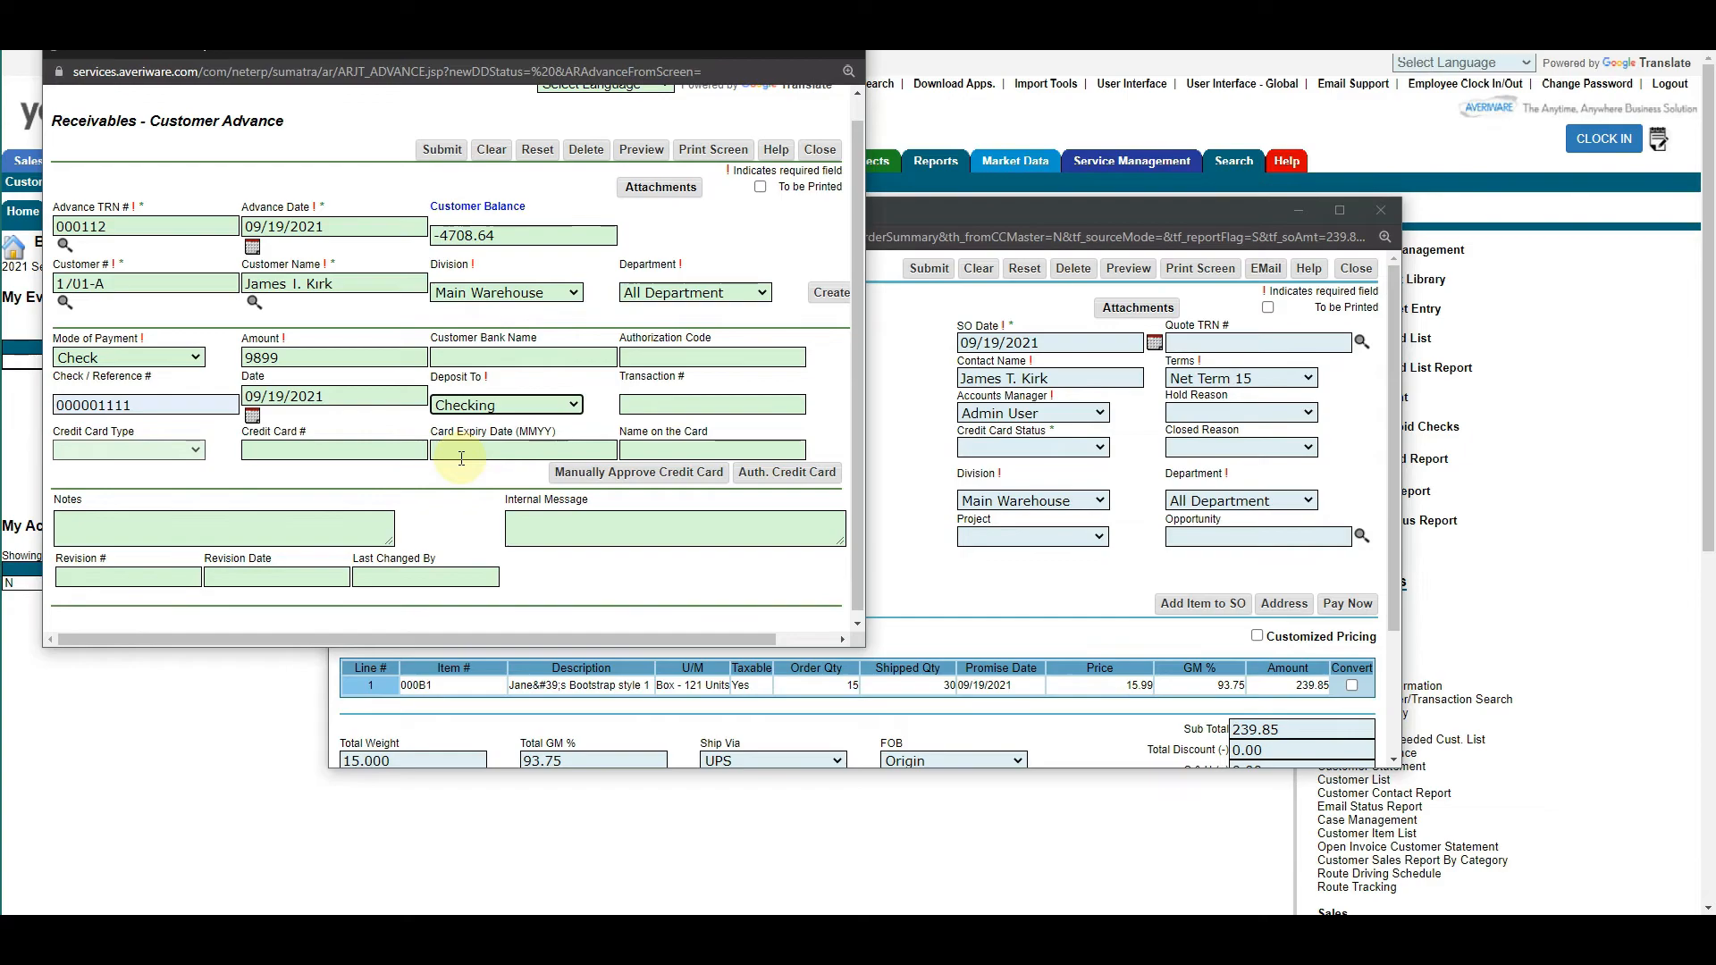
Submit the customer advance and close the sales order.
scroll(463, 447, "up", 1)
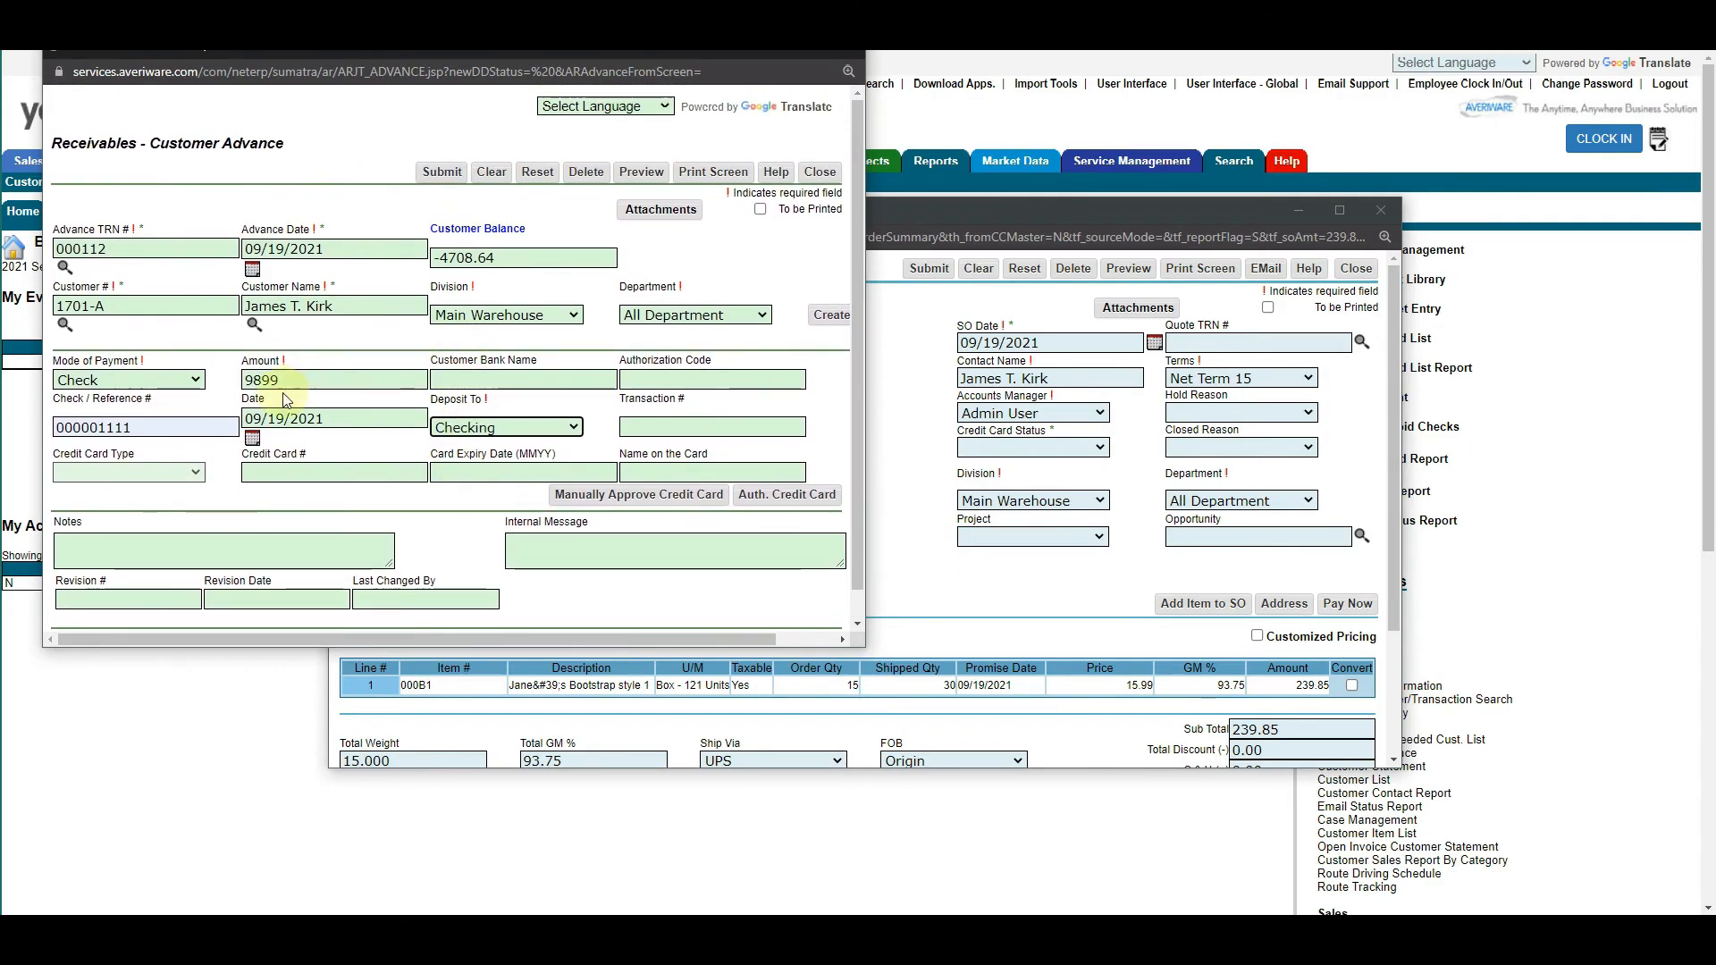
left_click(425, 174)
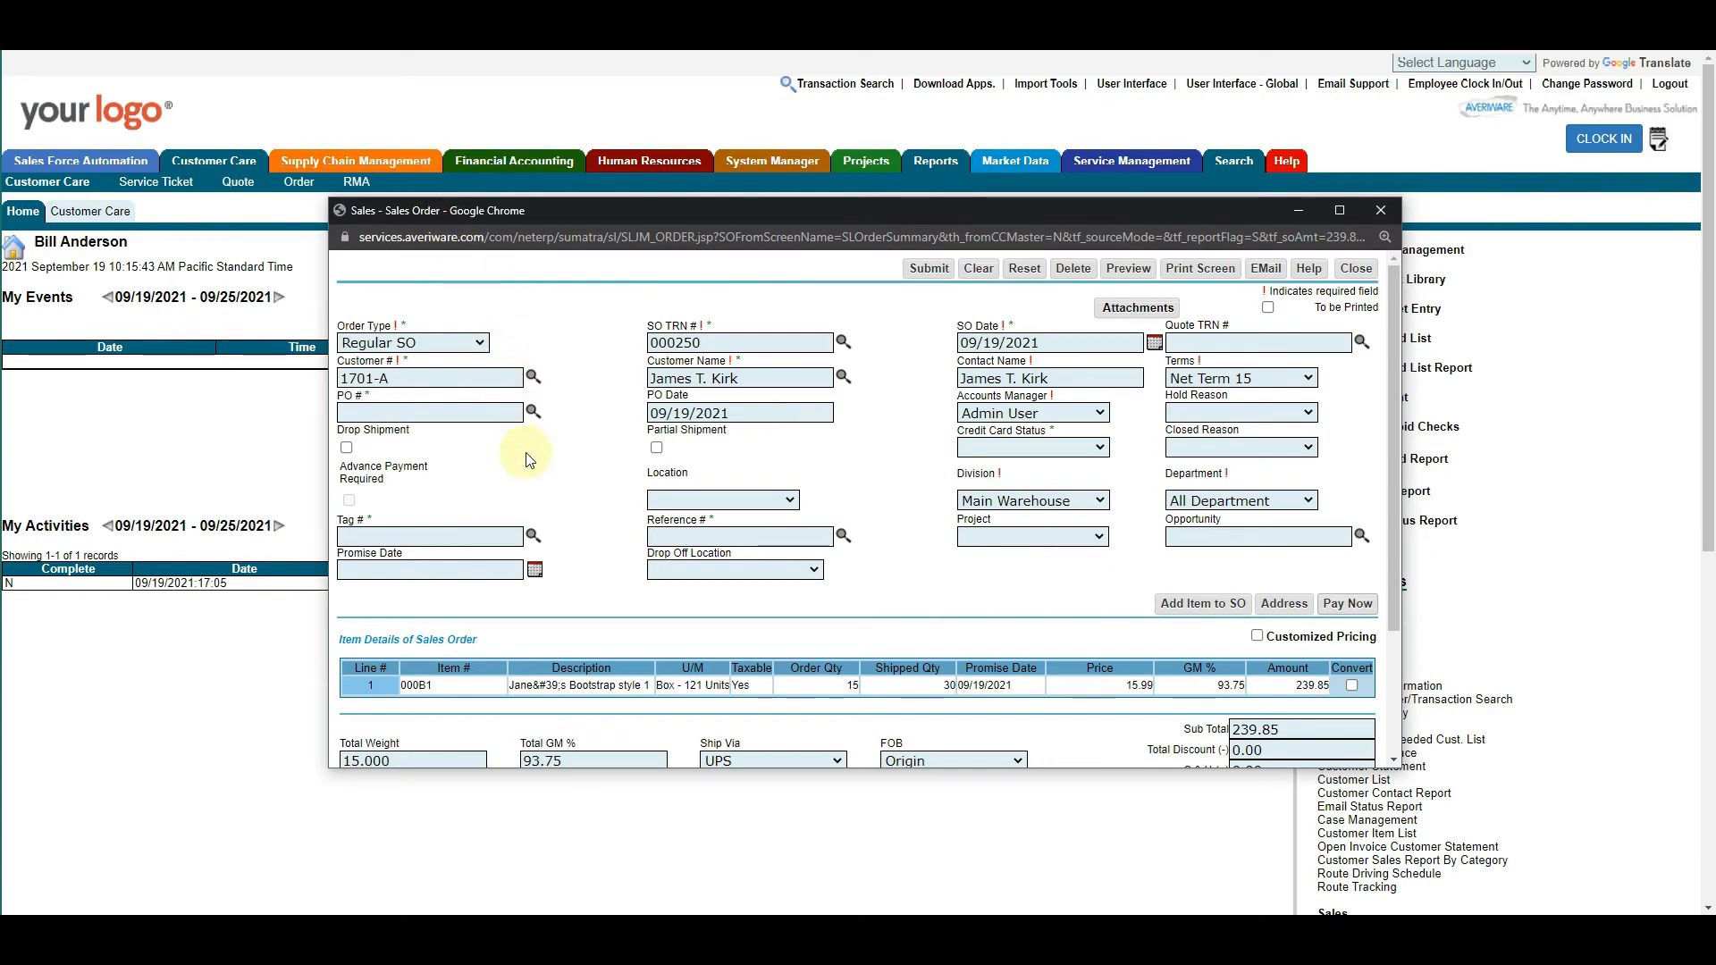
left_click(1381, 211)
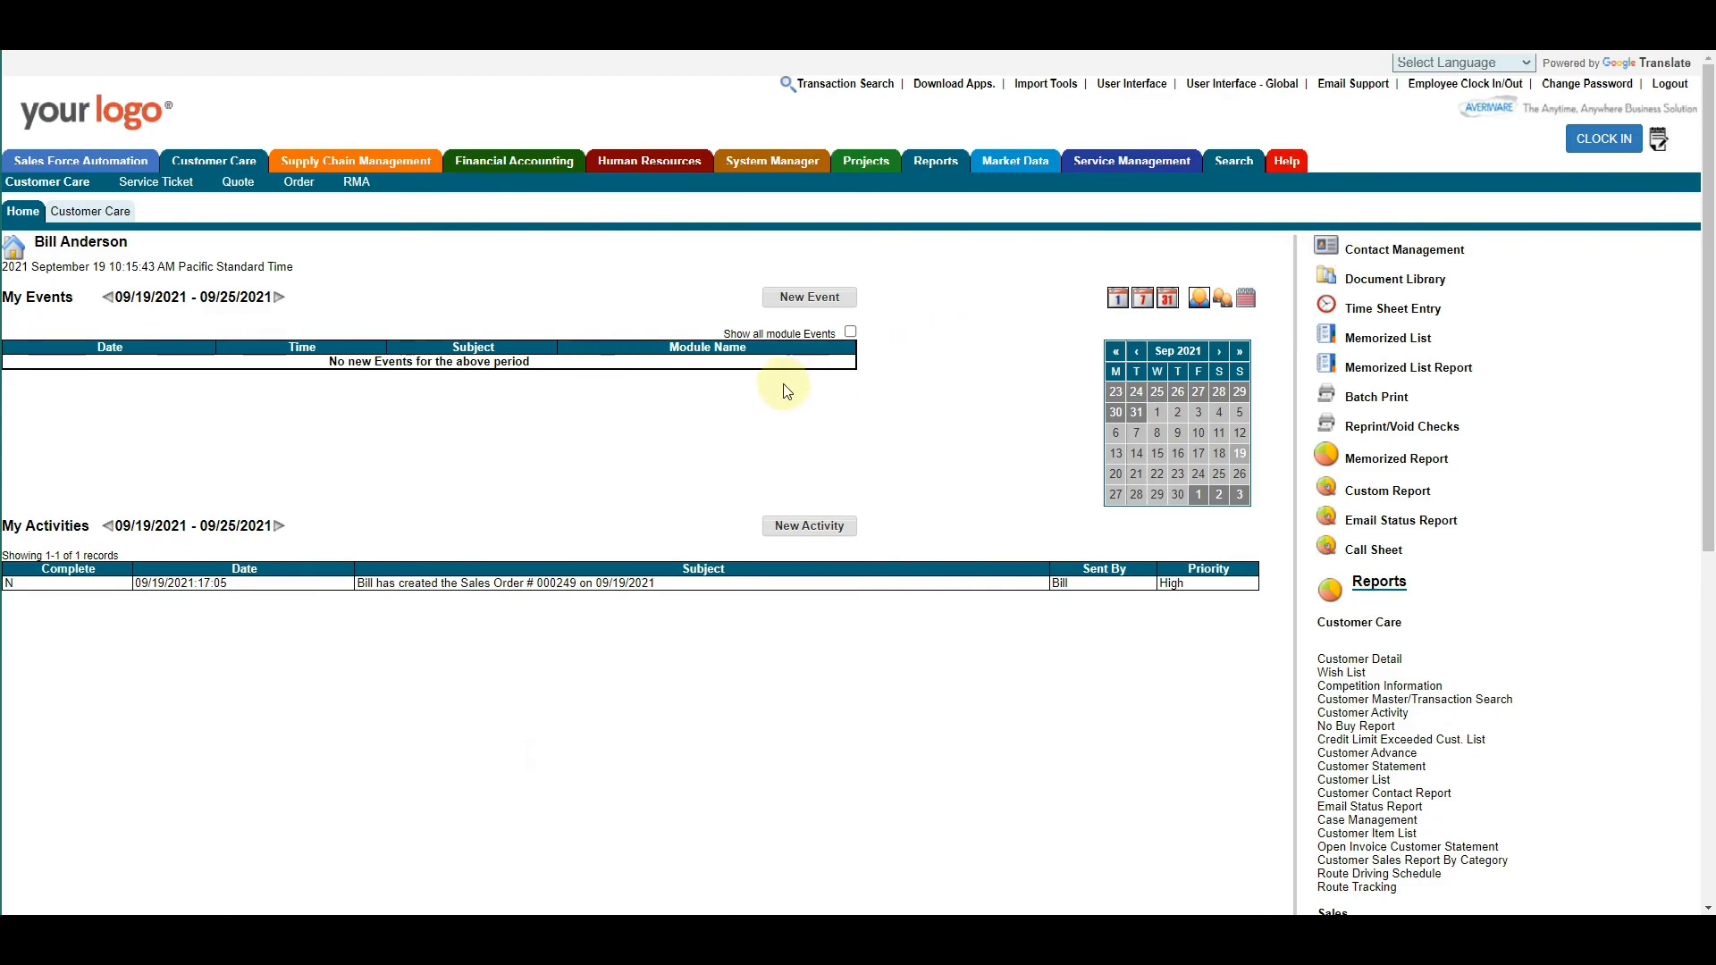
Generate the Financial Accounting Receipt List sorted by Receipt TRN #.
left_click(505, 170)
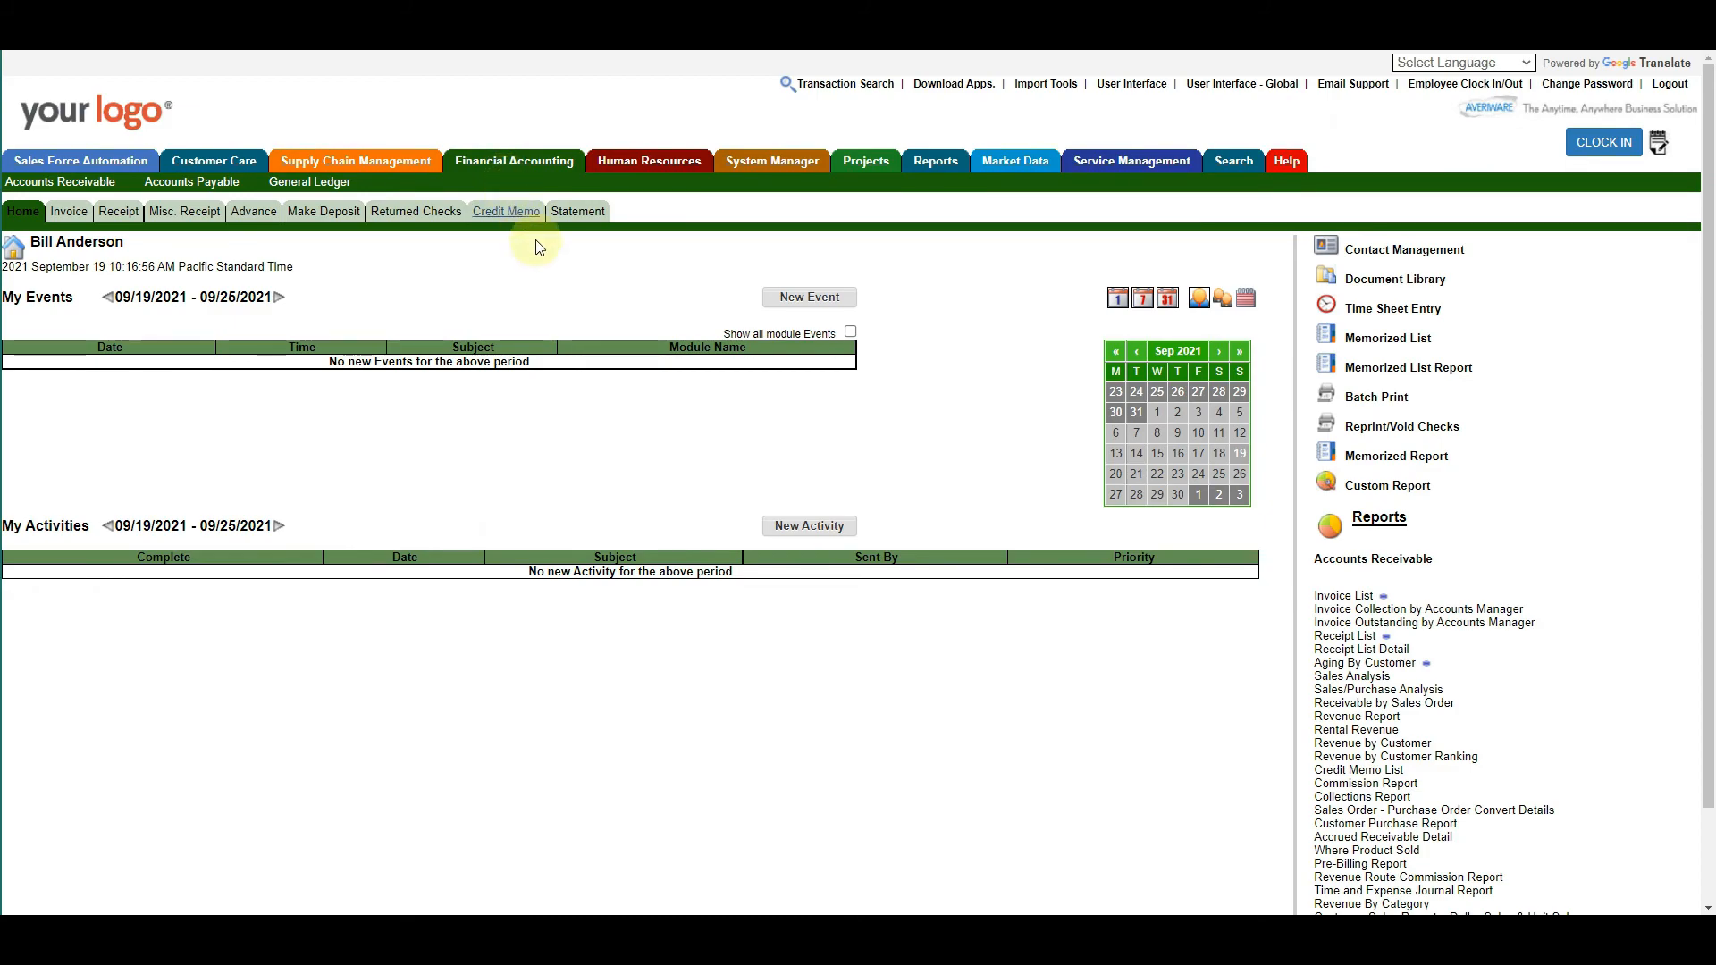
left_click(1321, 637)
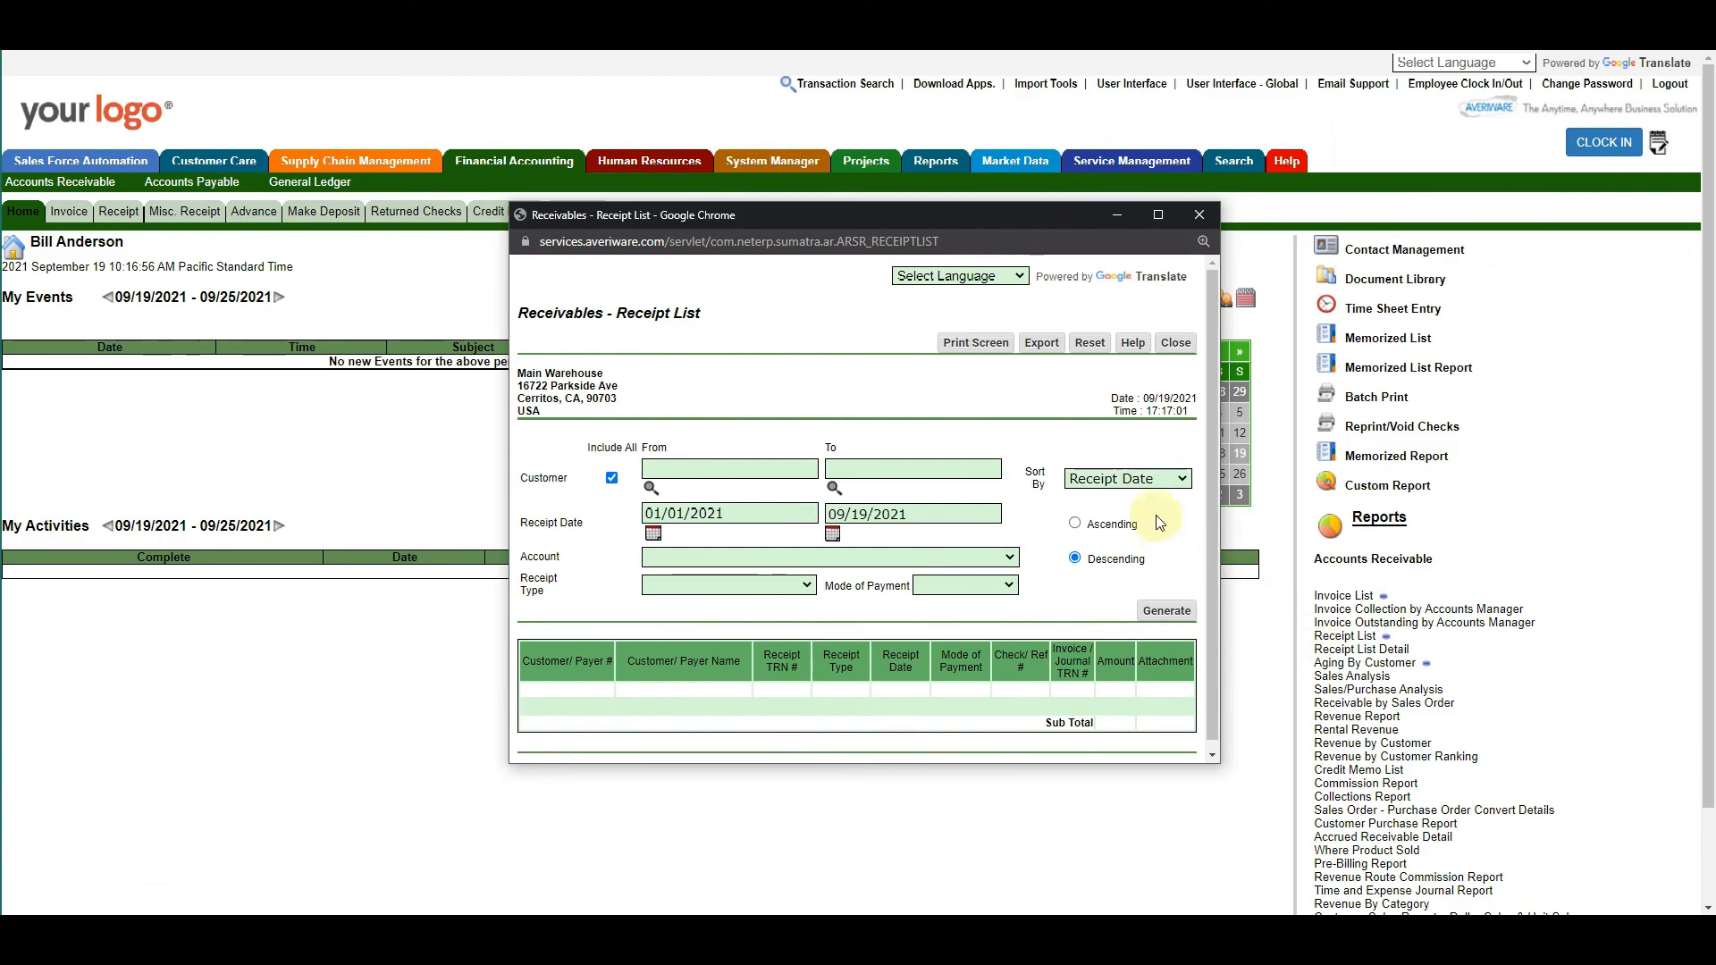
left_click(1140, 483)
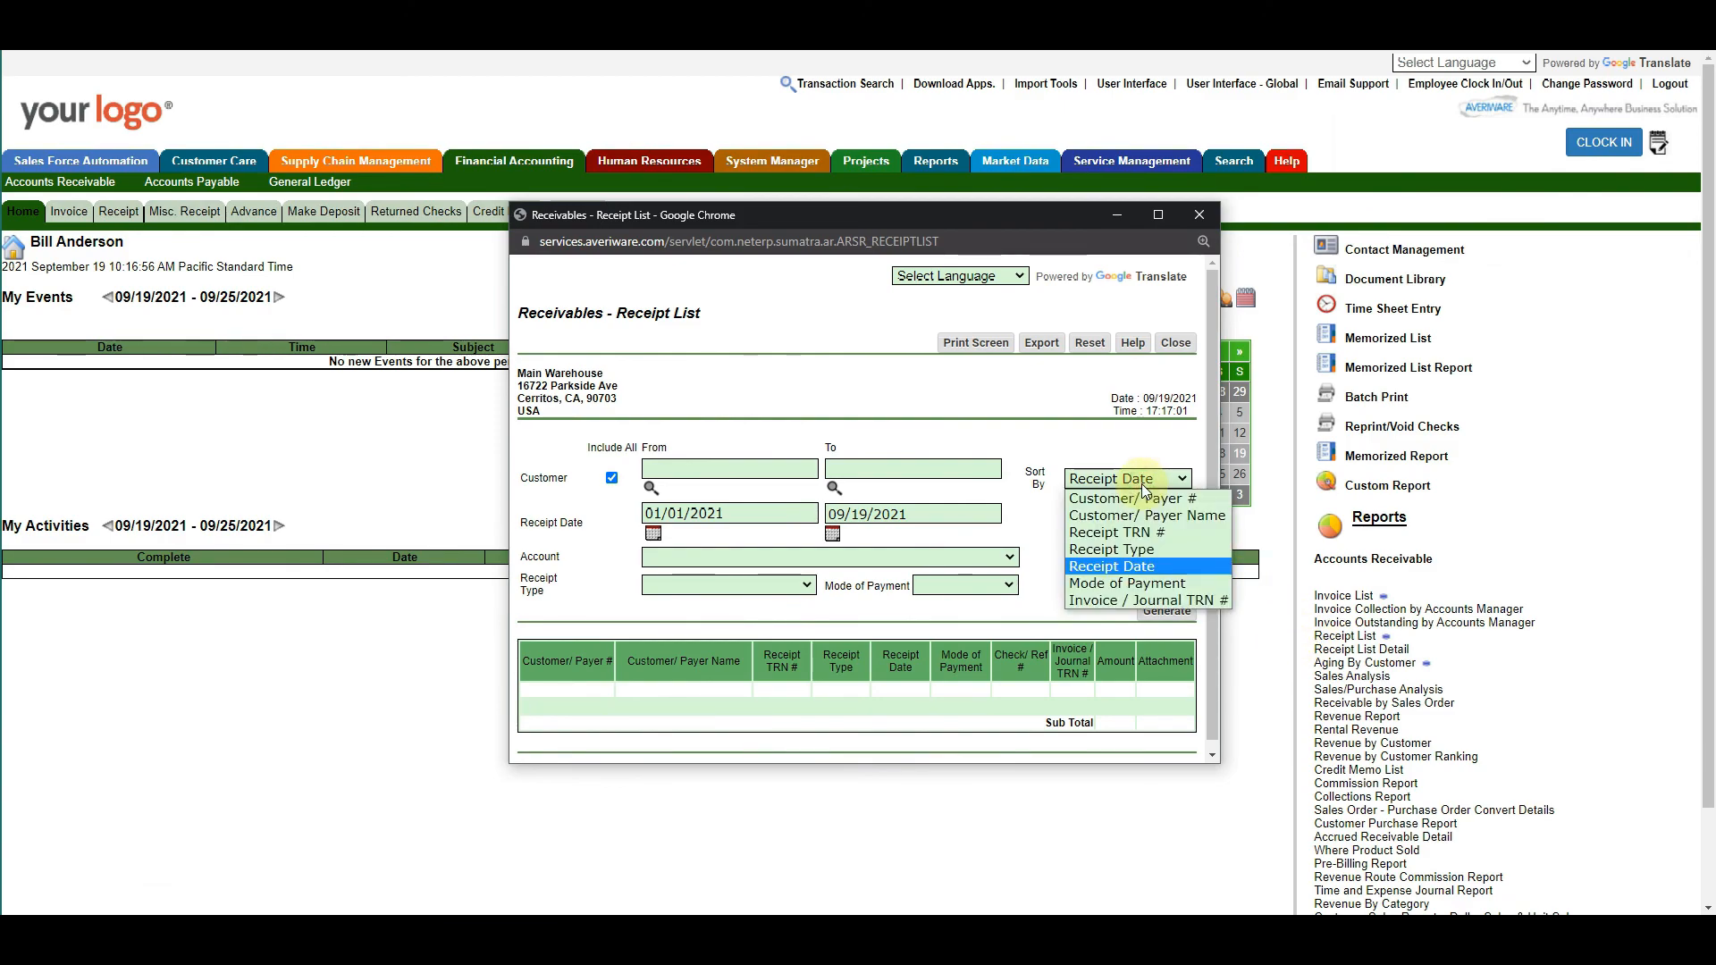
left_click(1134, 534)
left_click(1166, 610)
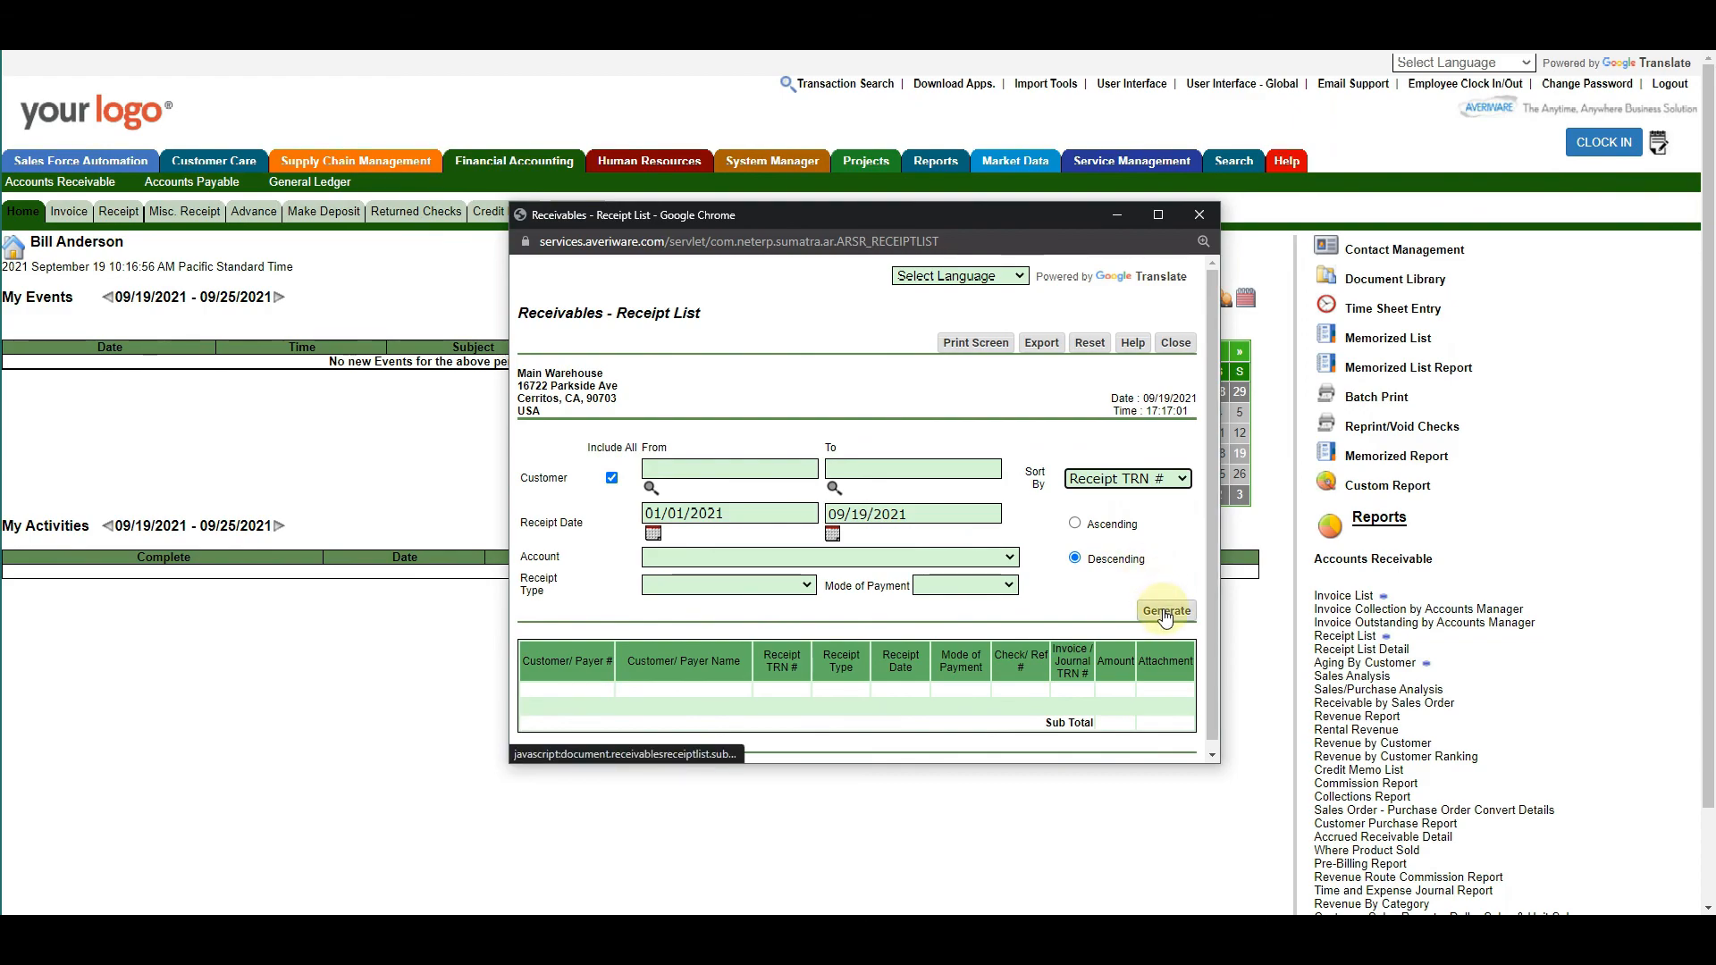